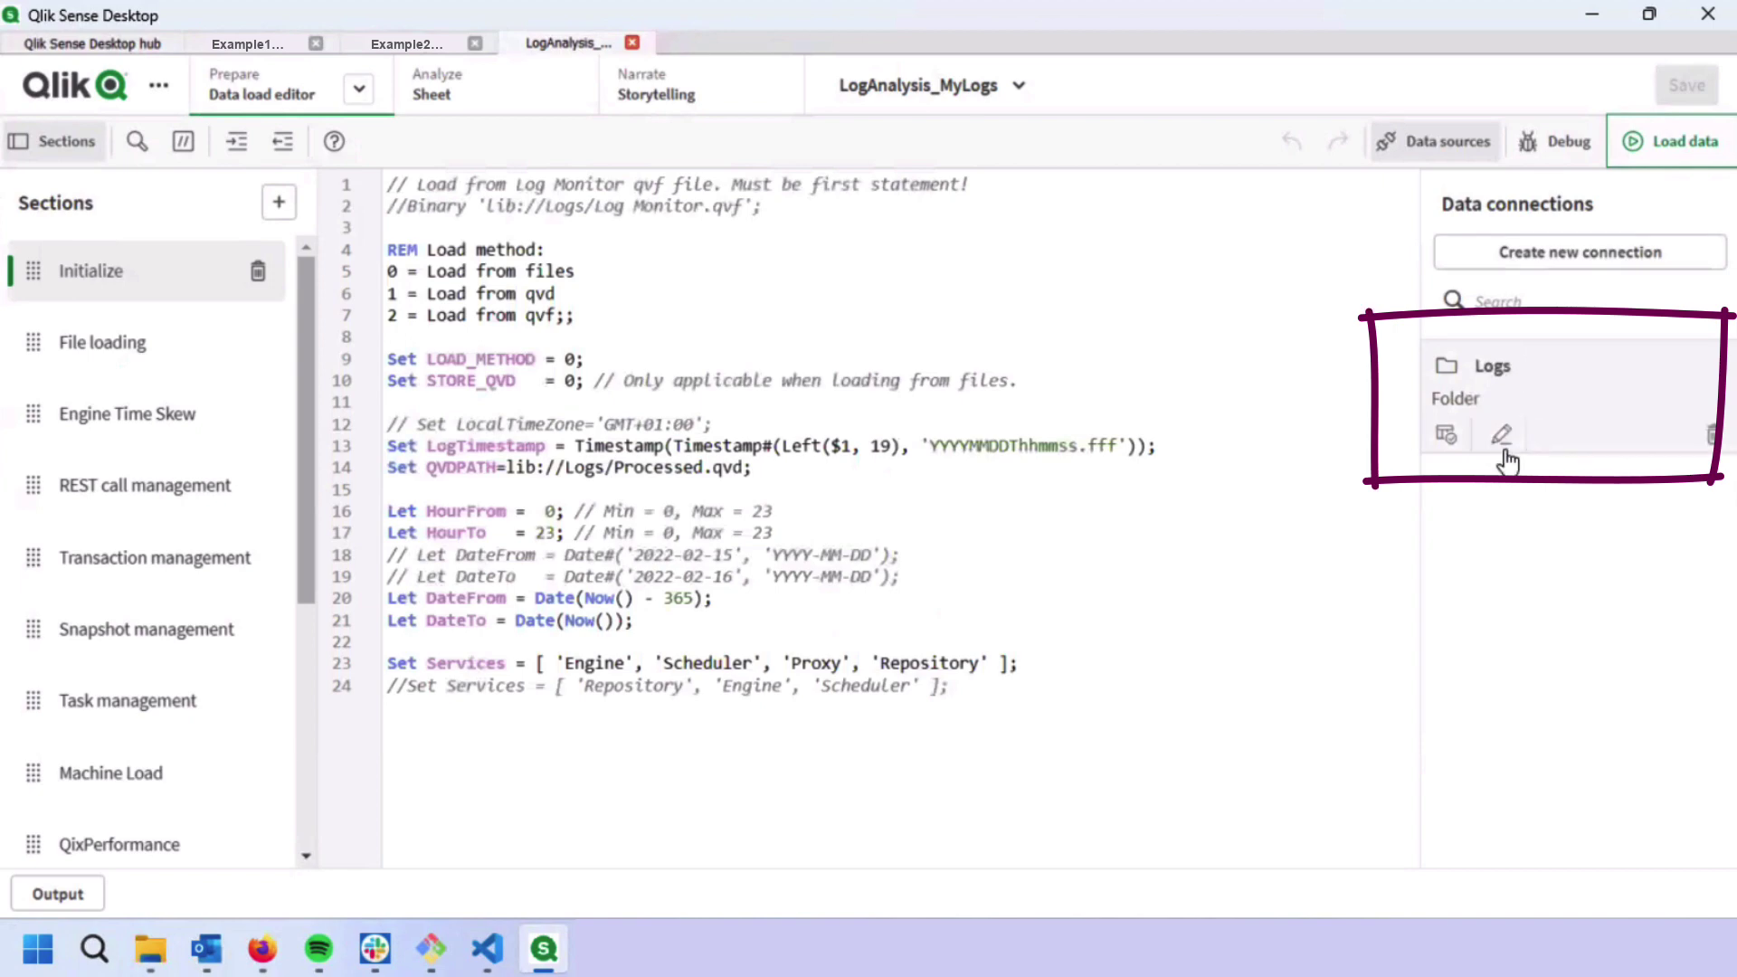
# Point the Logs folder connection to the C > Tmp > LogCollector_MyLogSet folder and save it.
pyautogui.click(1500, 438)
pyautogui.click(635, 317)
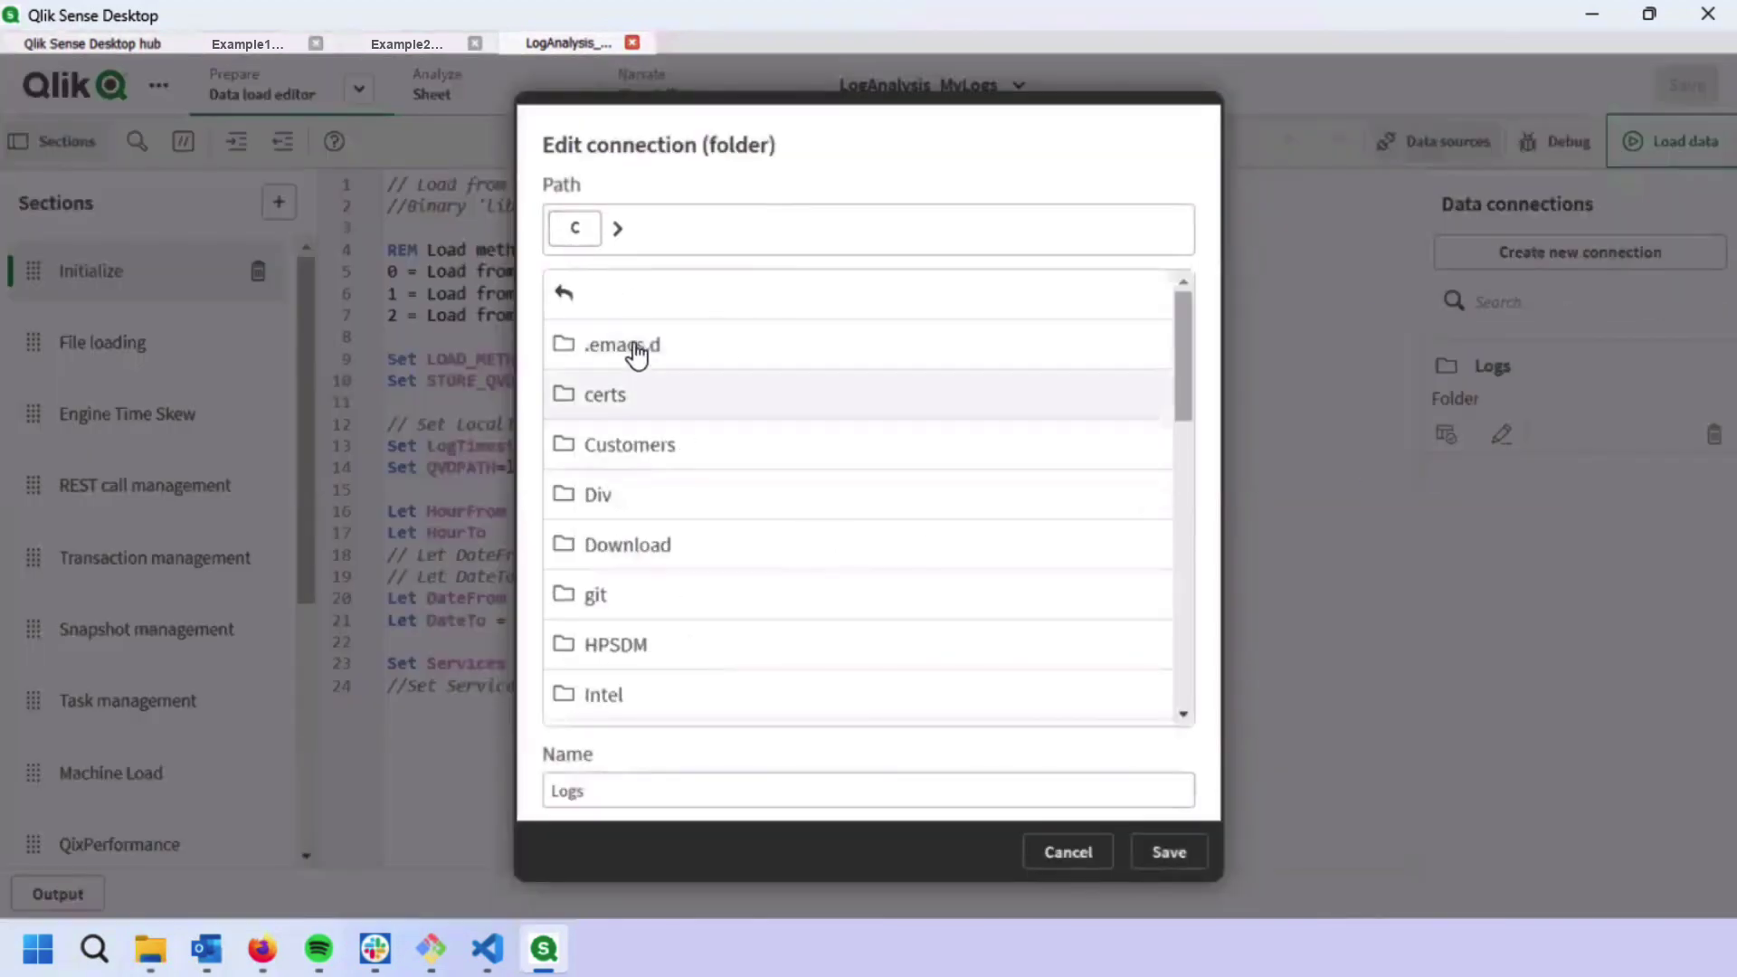
pyautogui.scroll(-10, 644, 533)
pyautogui.click(653, 469)
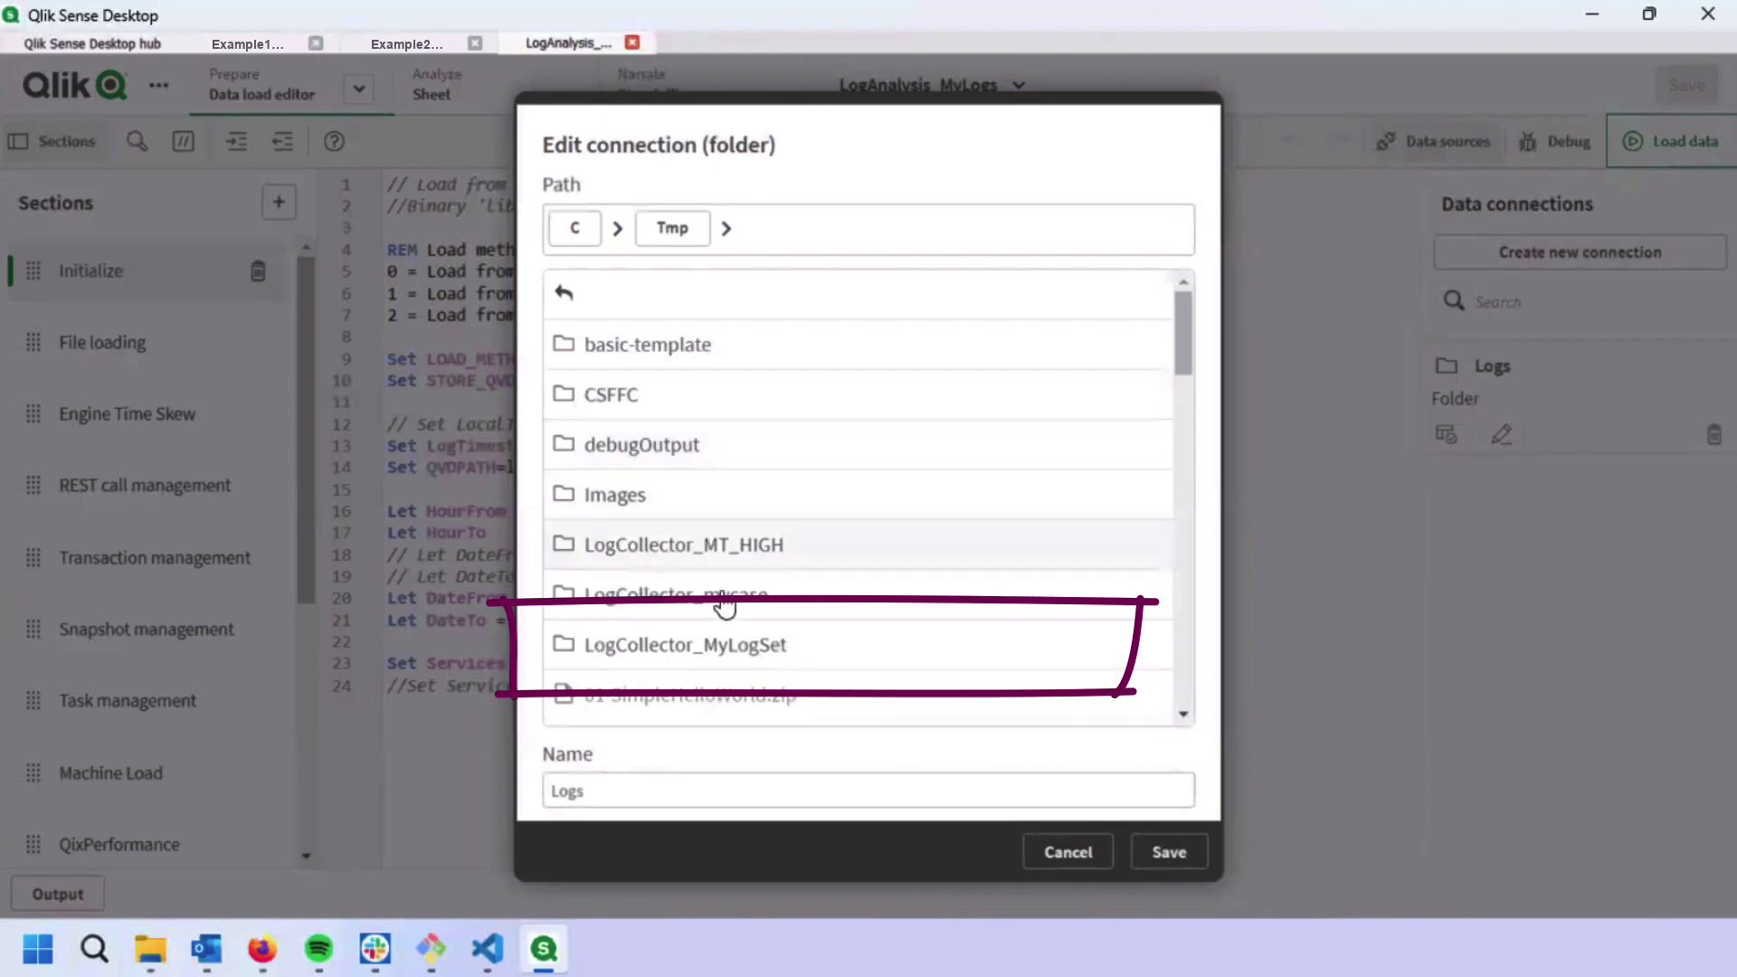
pyautogui.click(721, 646)
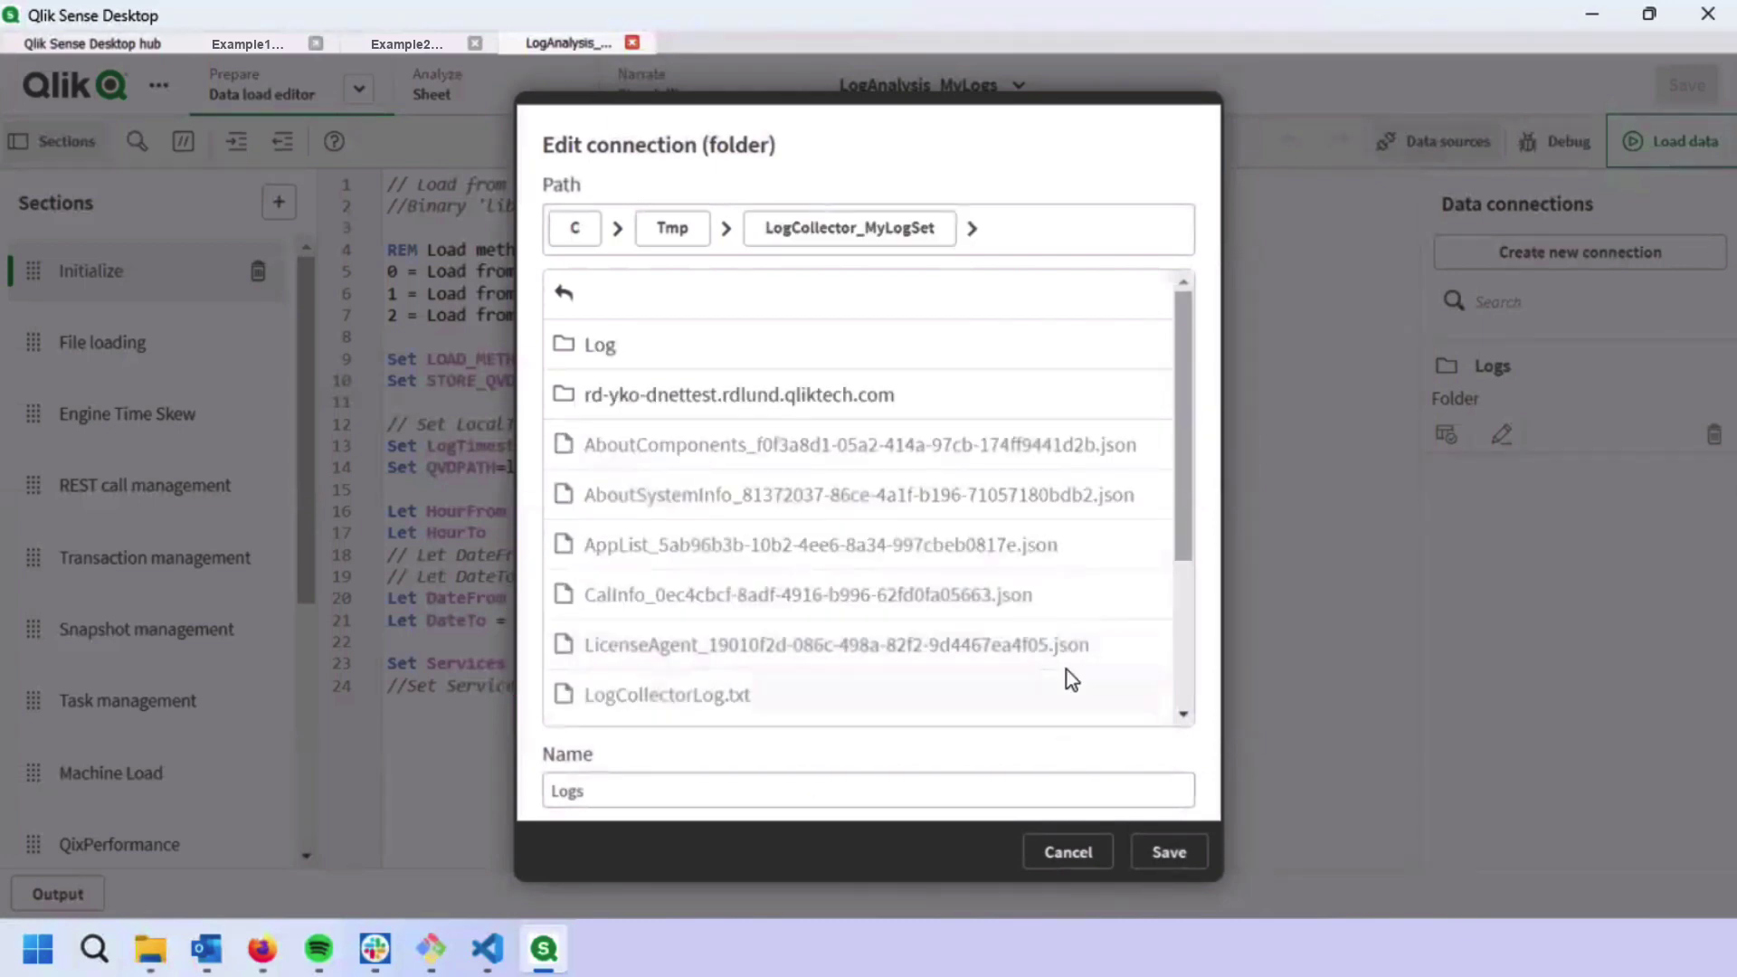
pyautogui.click(1173, 854)
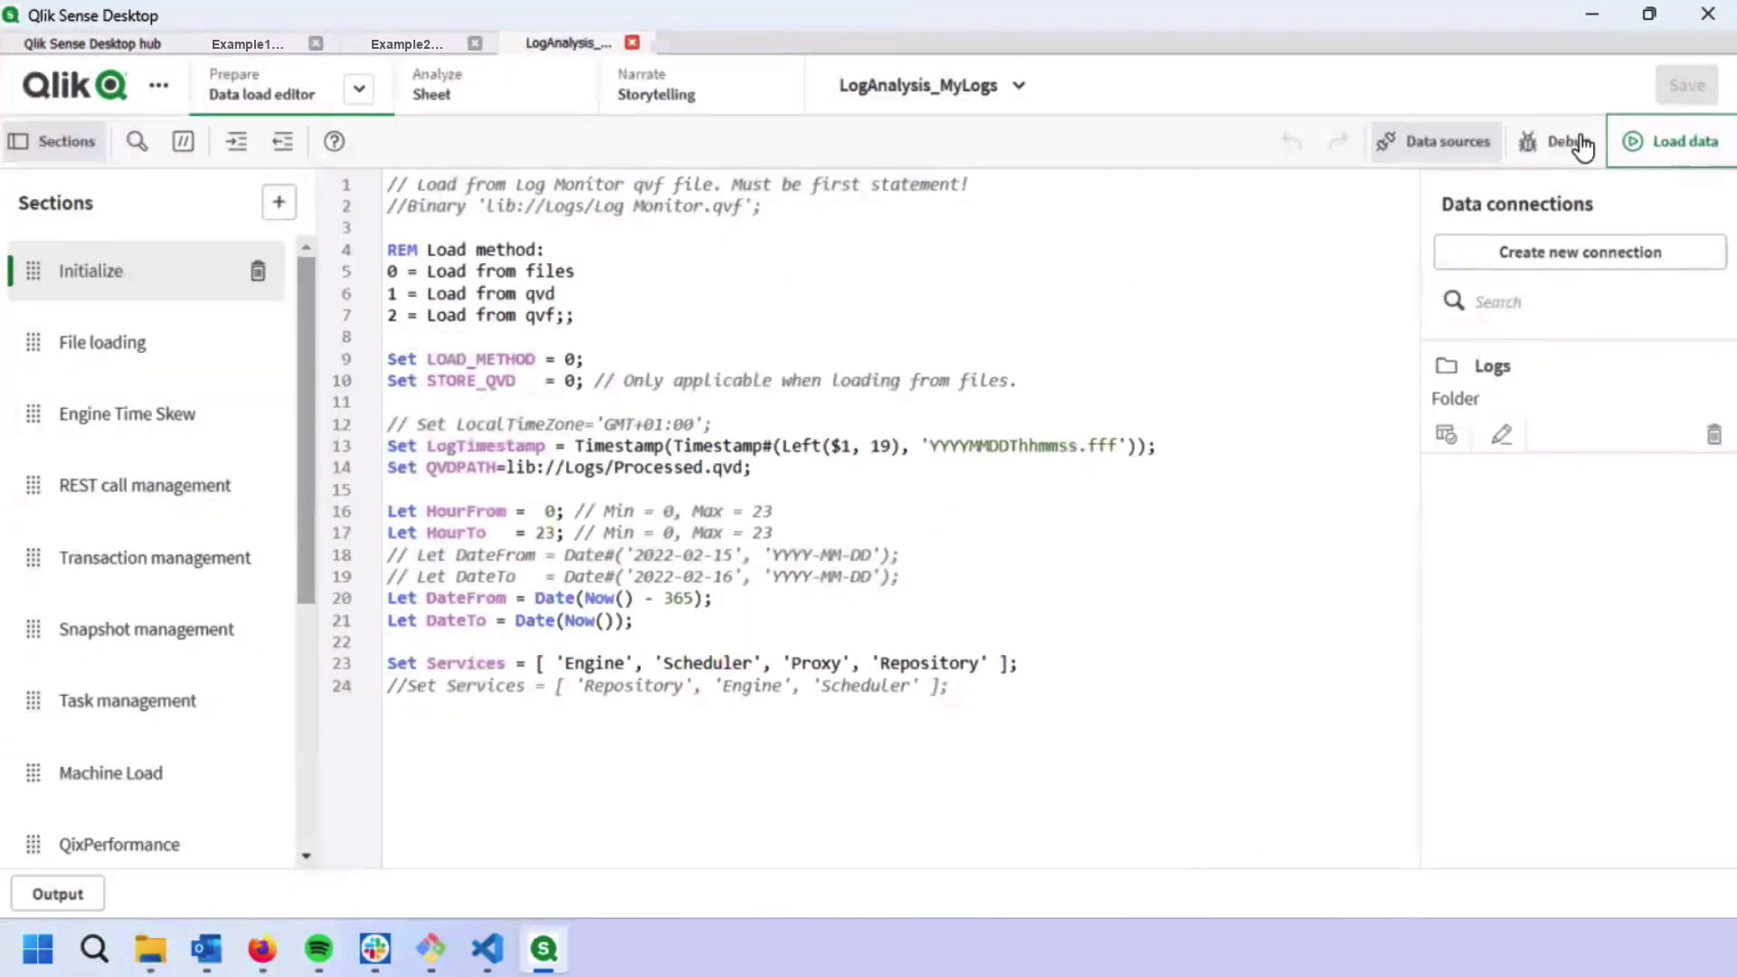
# Load the data into the LogAnalysis_MyLogs app, with the progress dialog set to close when successfully finished.
pyautogui.click(1701, 150)
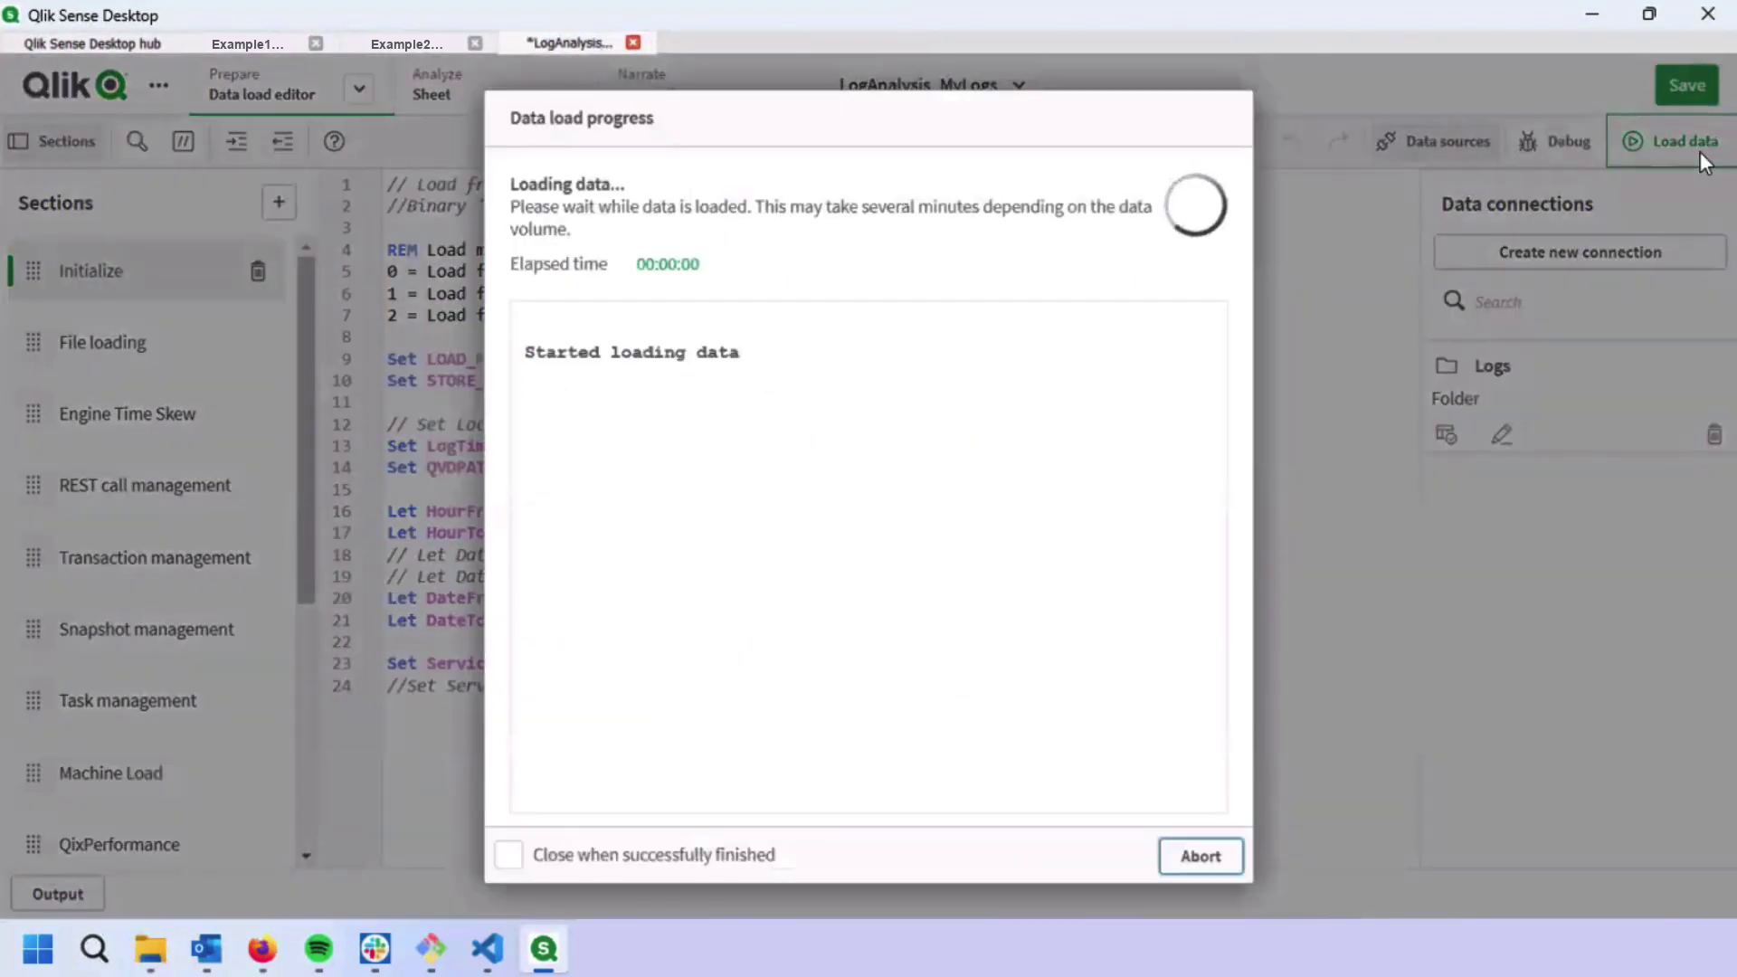
pyautogui.click(653, 862)
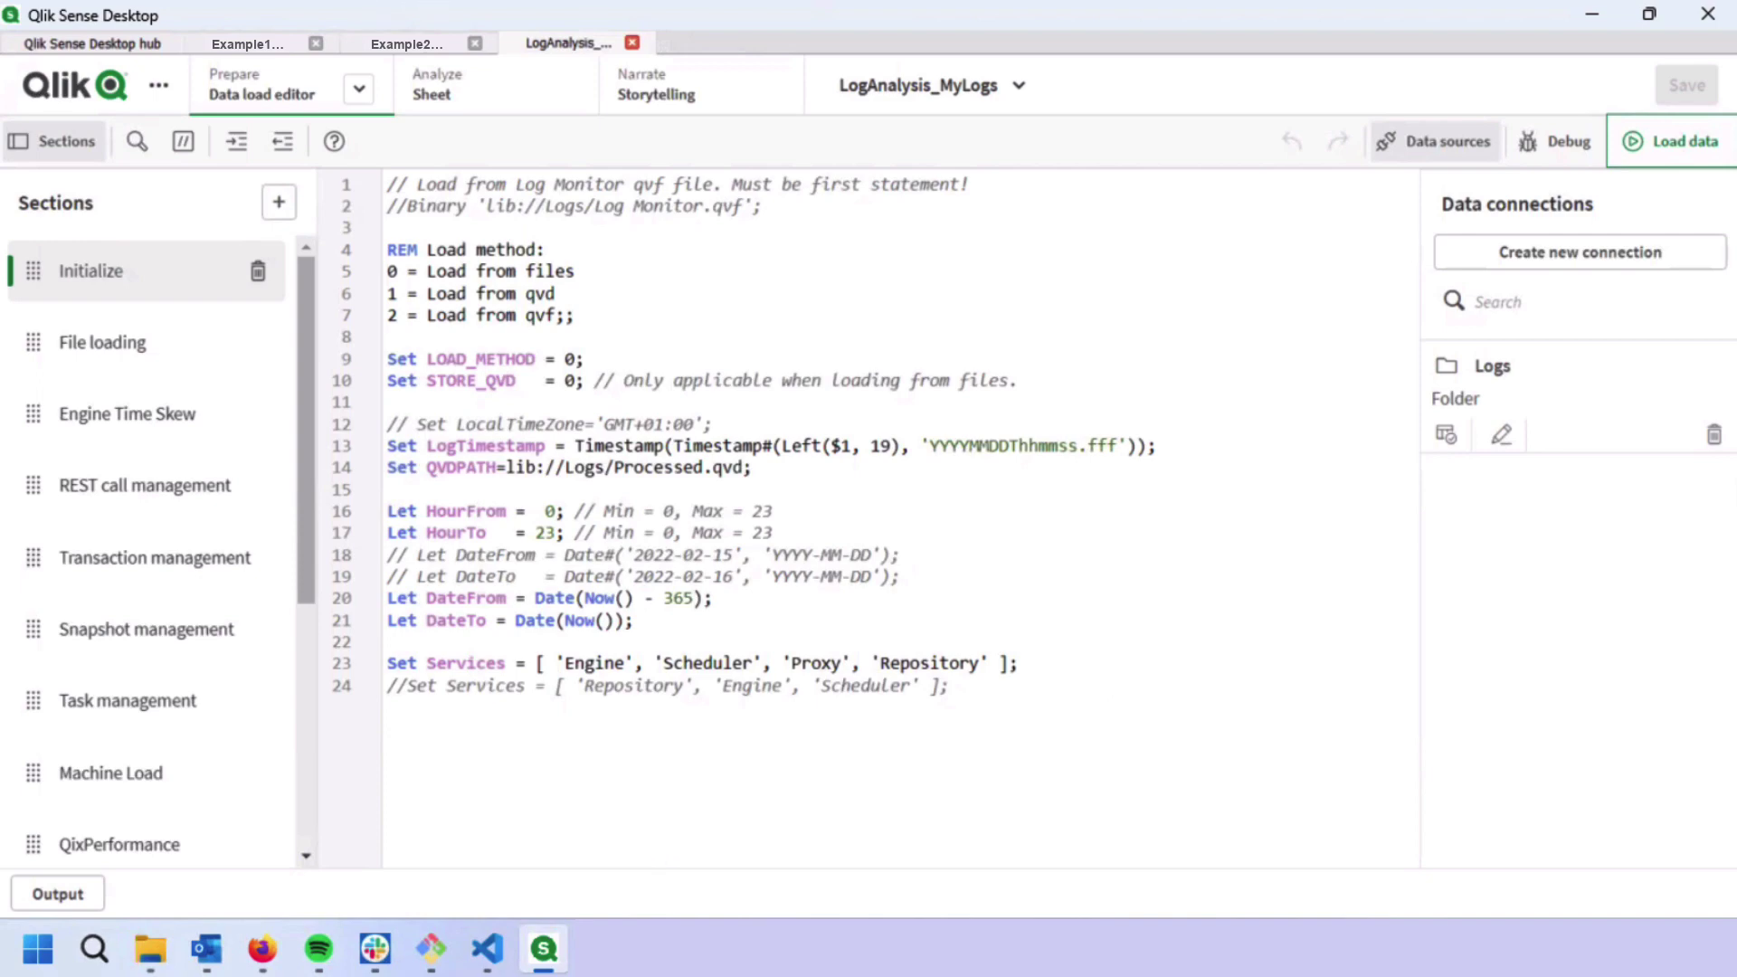
# Open the Threads per Node sheet in the Example1 app and filter it to the host with the highest Available Threads peak.
pyautogui.click(240, 50)
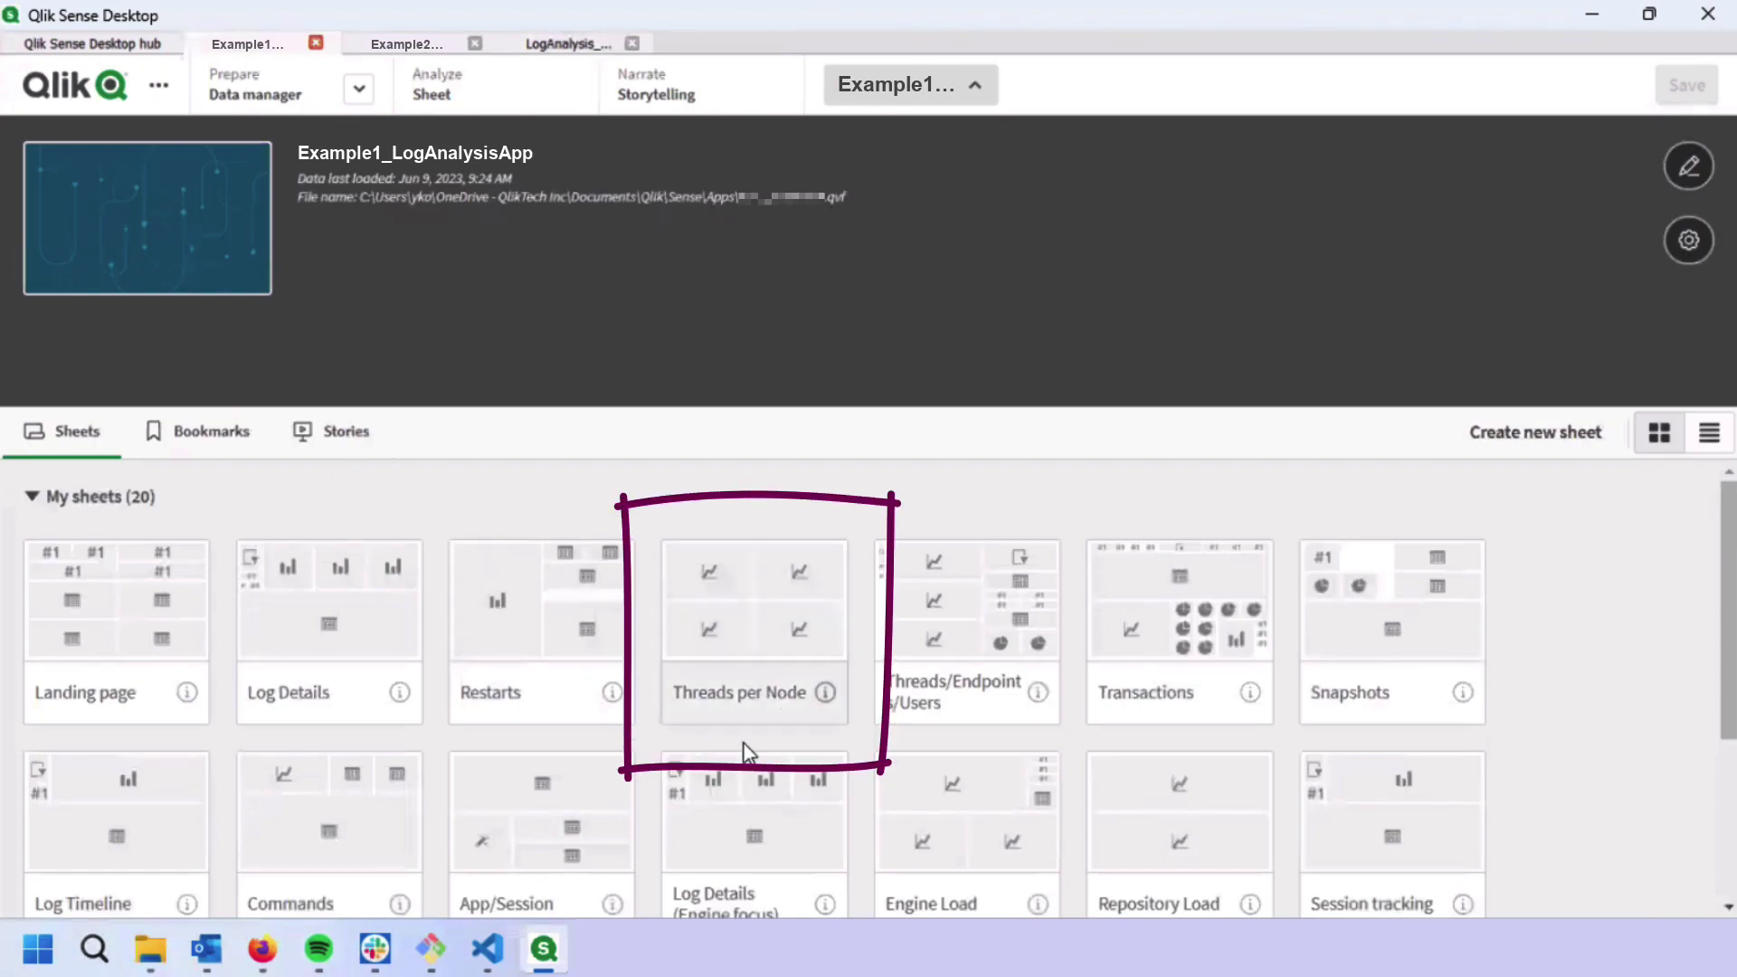
pyautogui.click(789, 637)
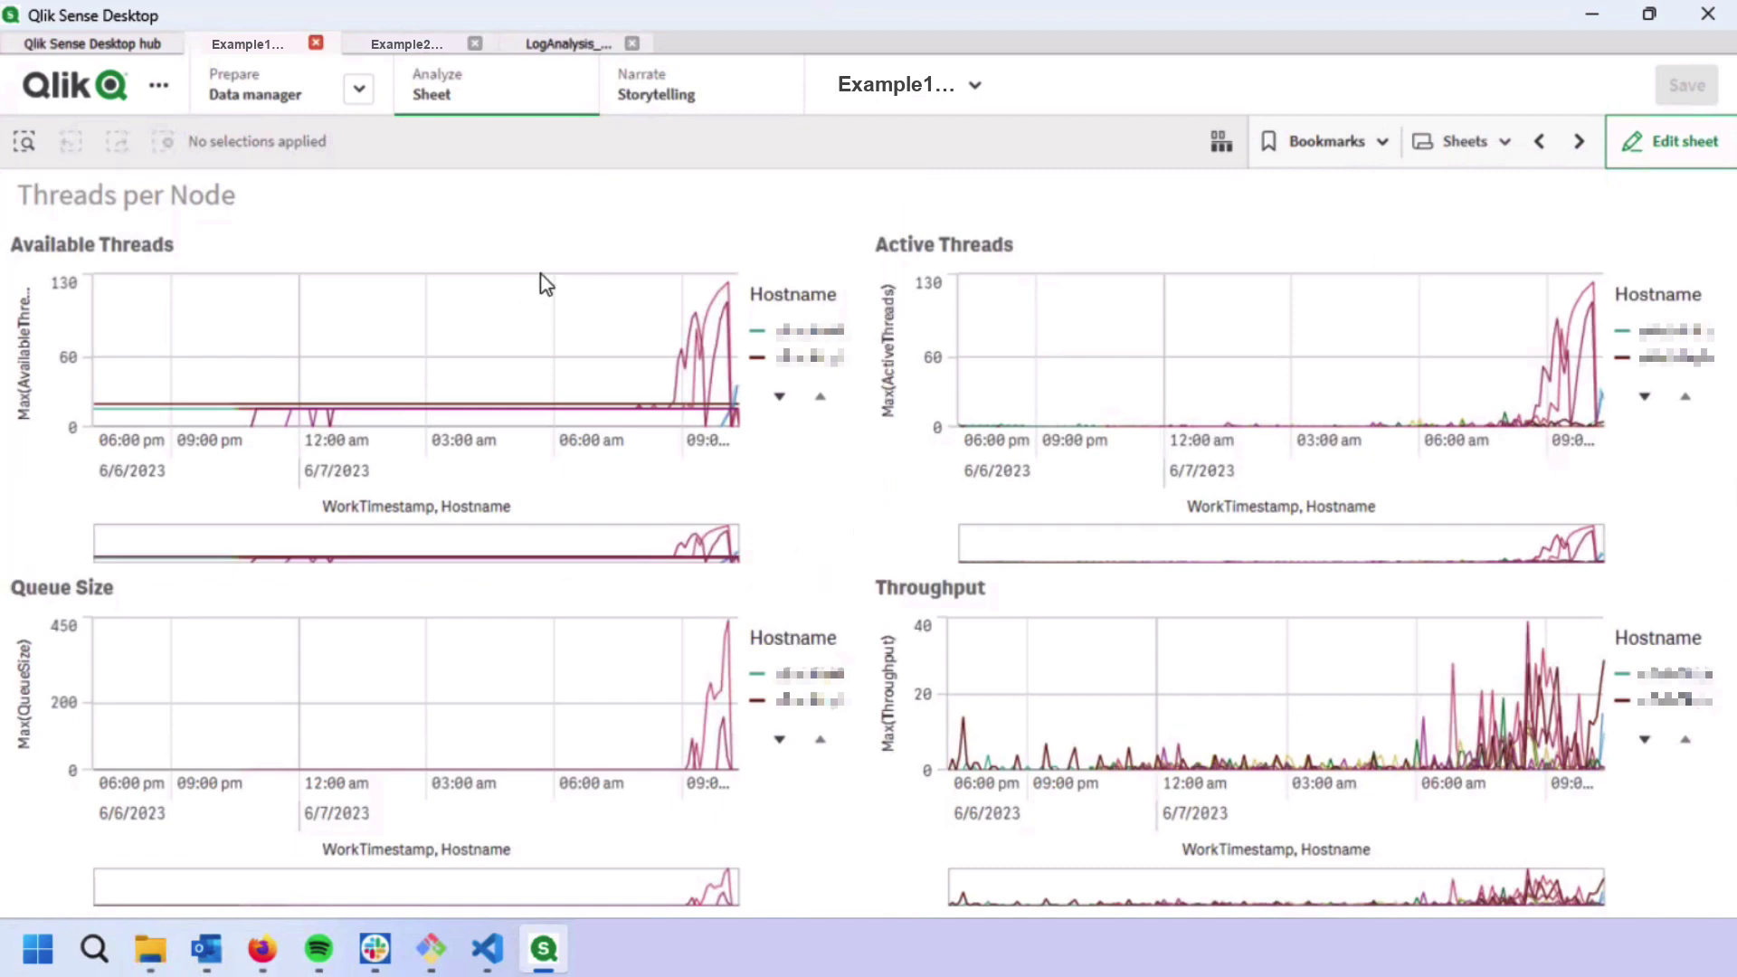
pyautogui.click(715, 295)
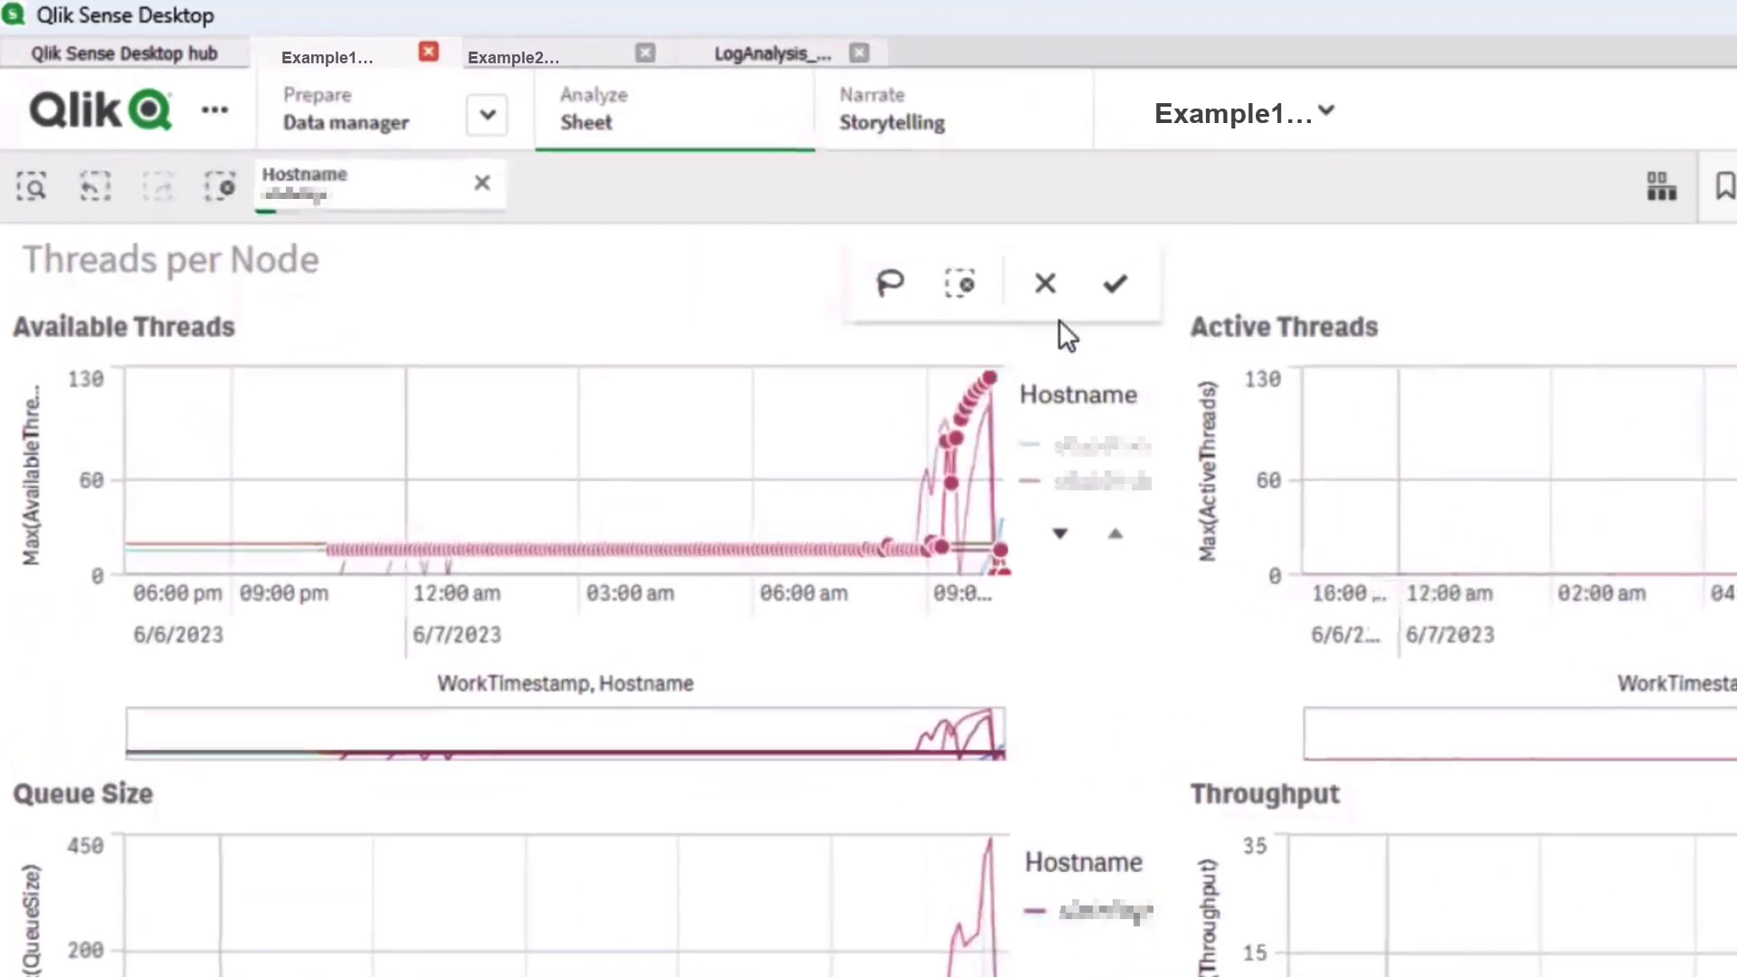
pyautogui.click(1120, 298)
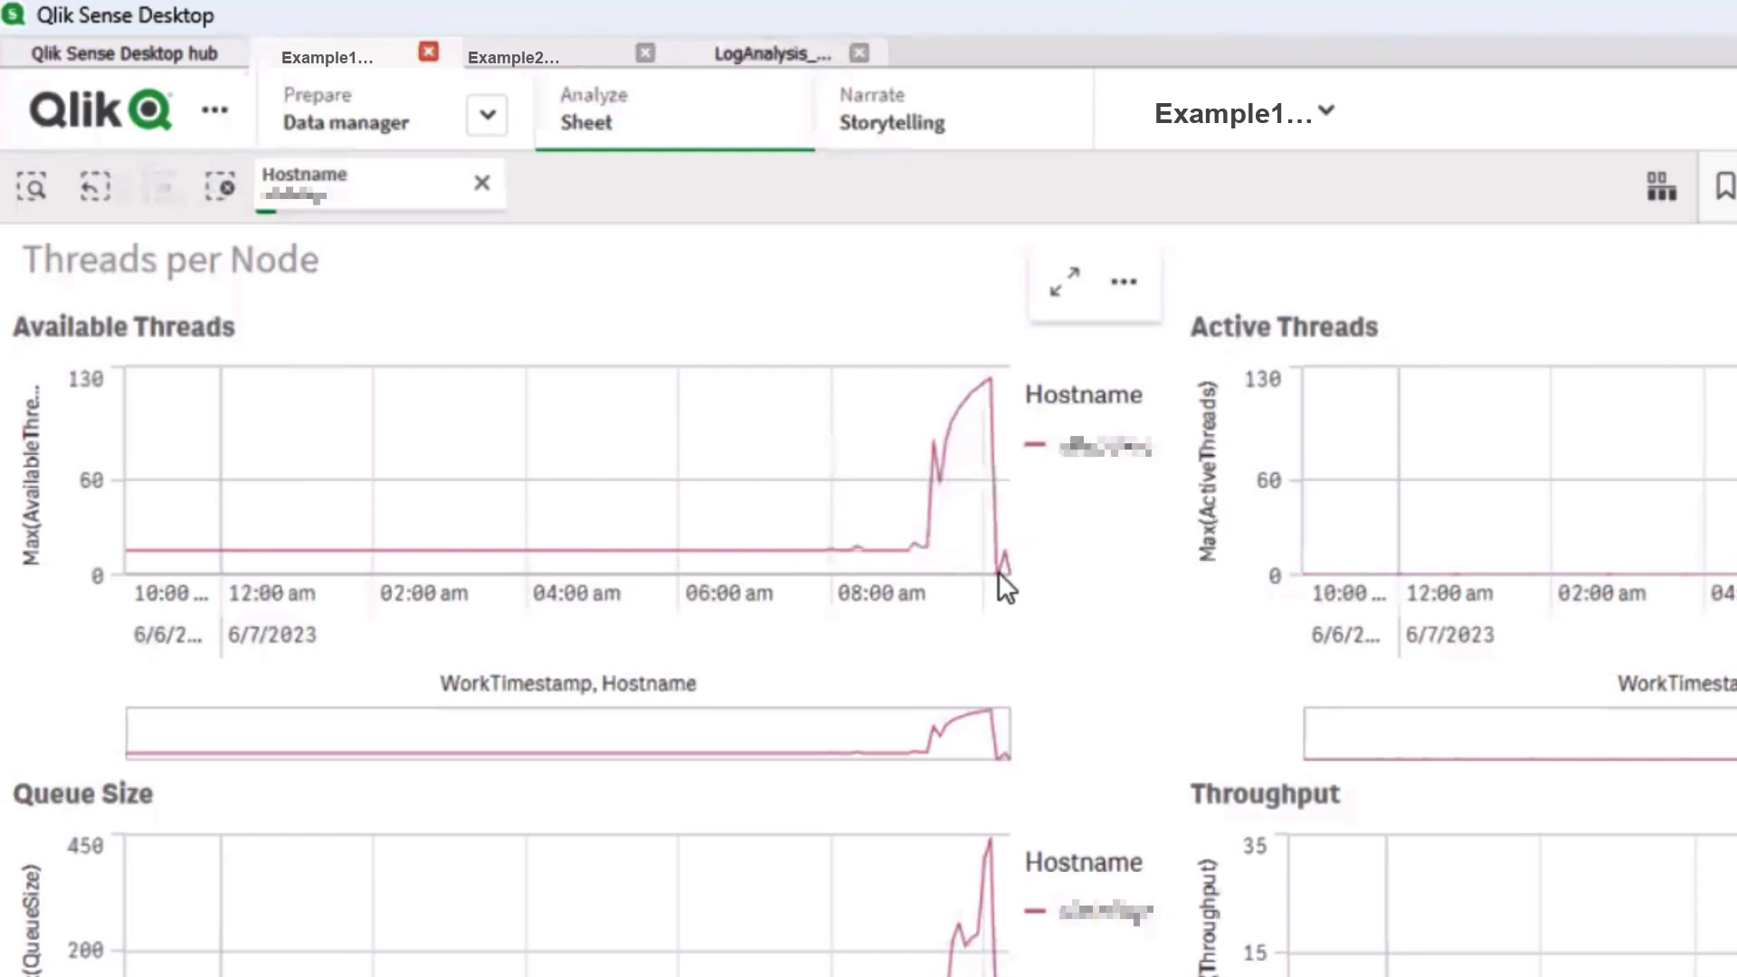
pyautogui.moveTo(995, 571)
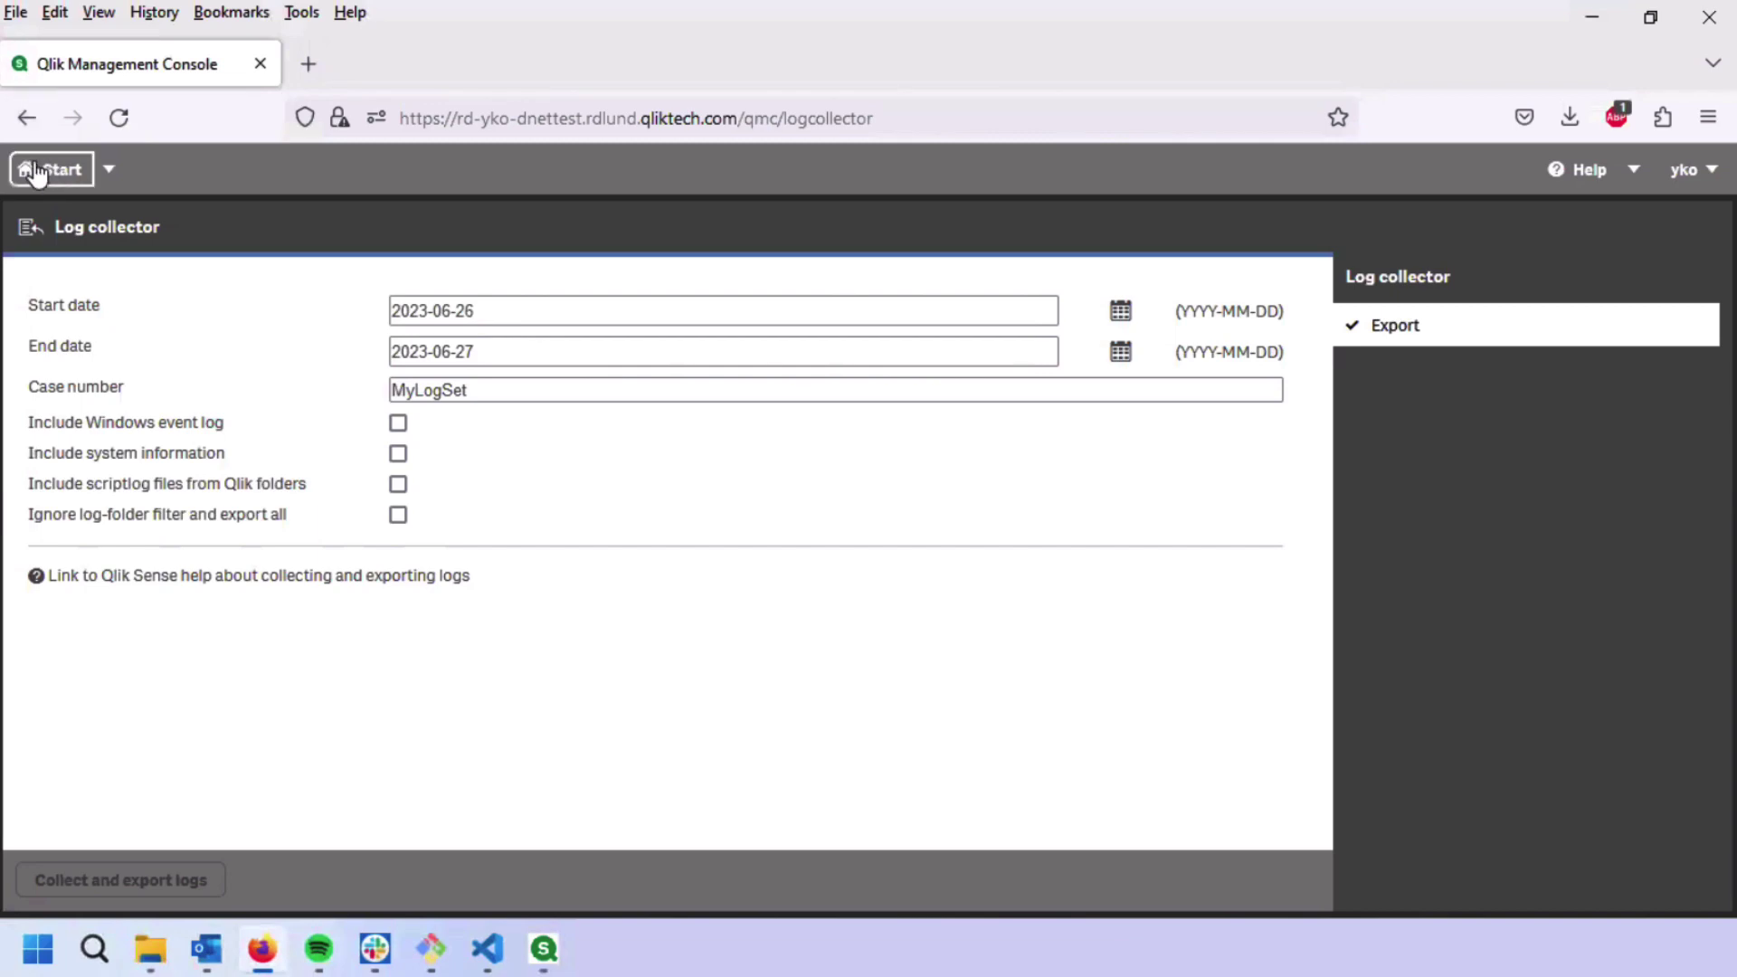
# Switch to the Qlik Management Console and open the Central repository's logging settings to check the Performance log level.
pyautogui.click(63, 177)
pyautogui.scroll(-5, 136, 757)
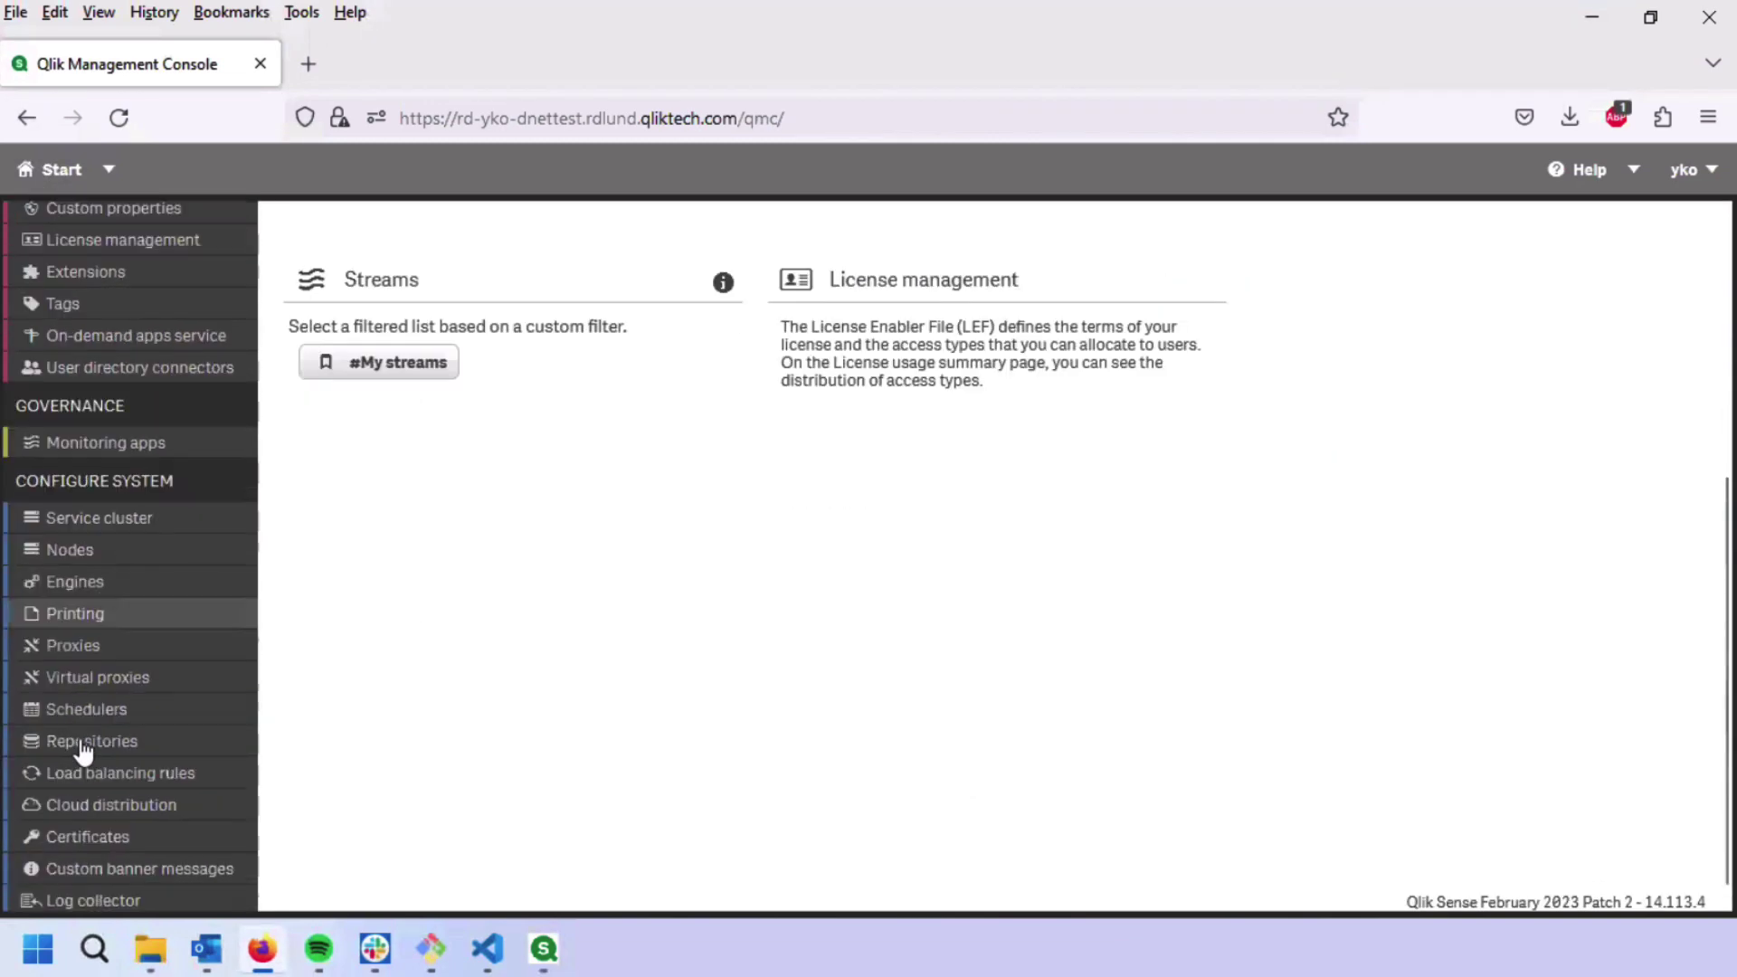
pyautogui.click(162, 729)
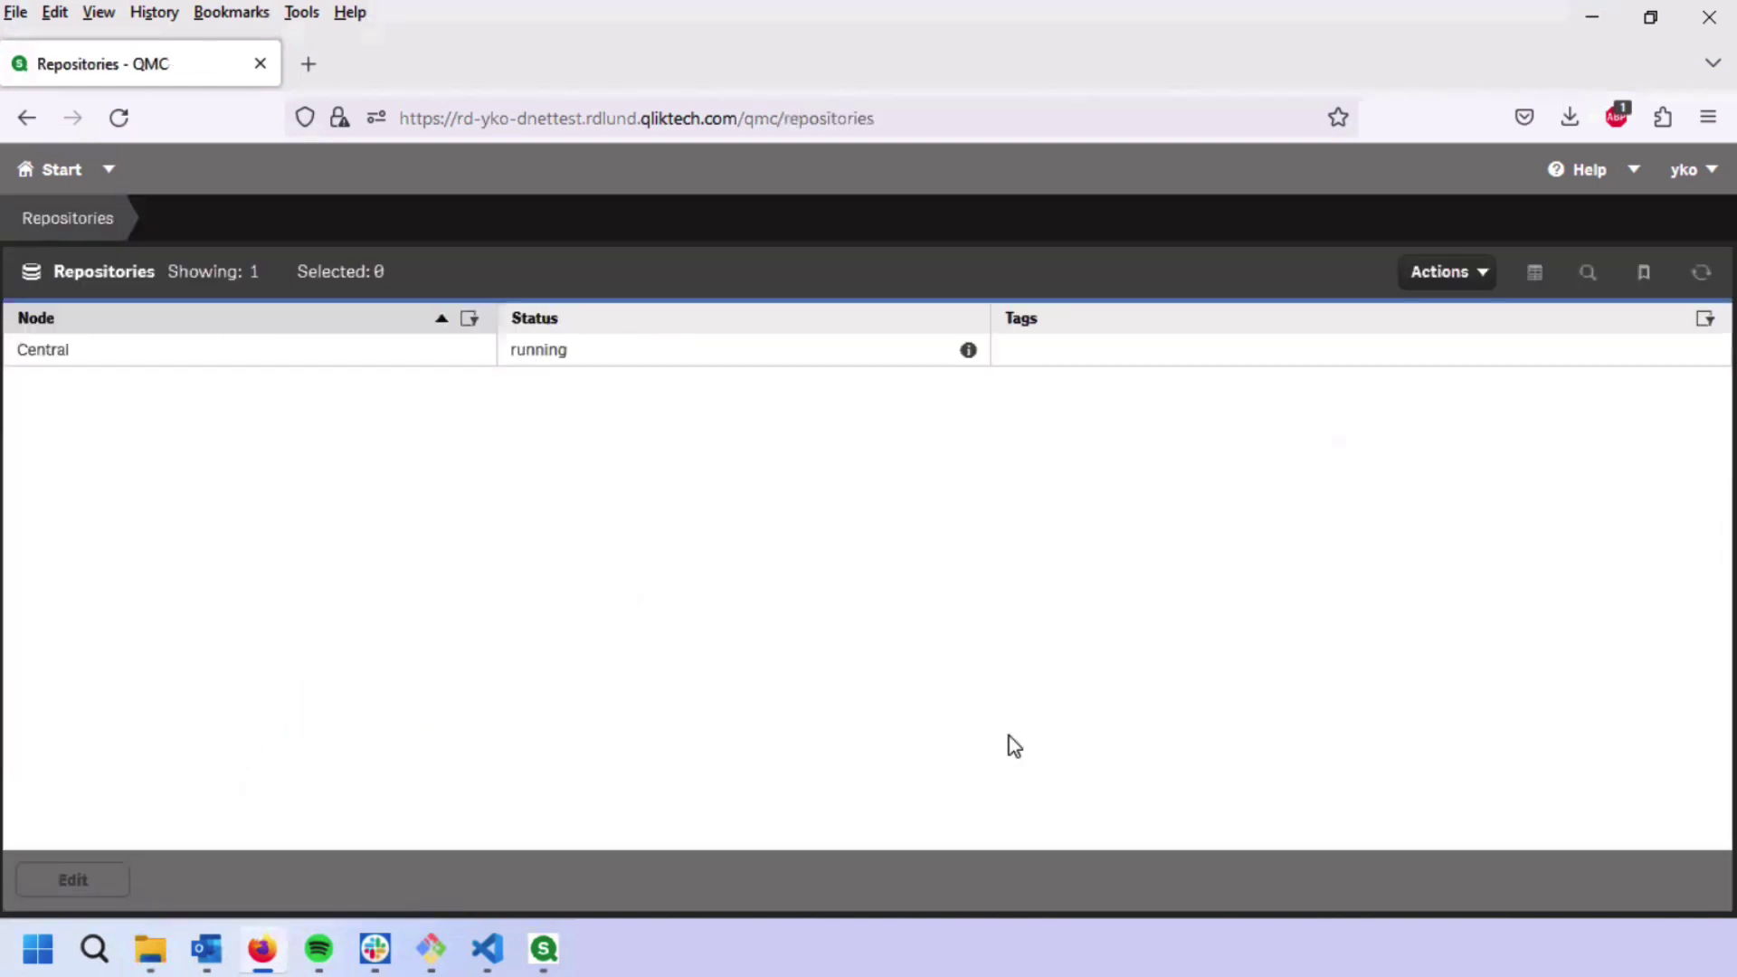
pyautogui.doubleClick(253, 358)
pyautogui.scroll(-2, 1169, 503)
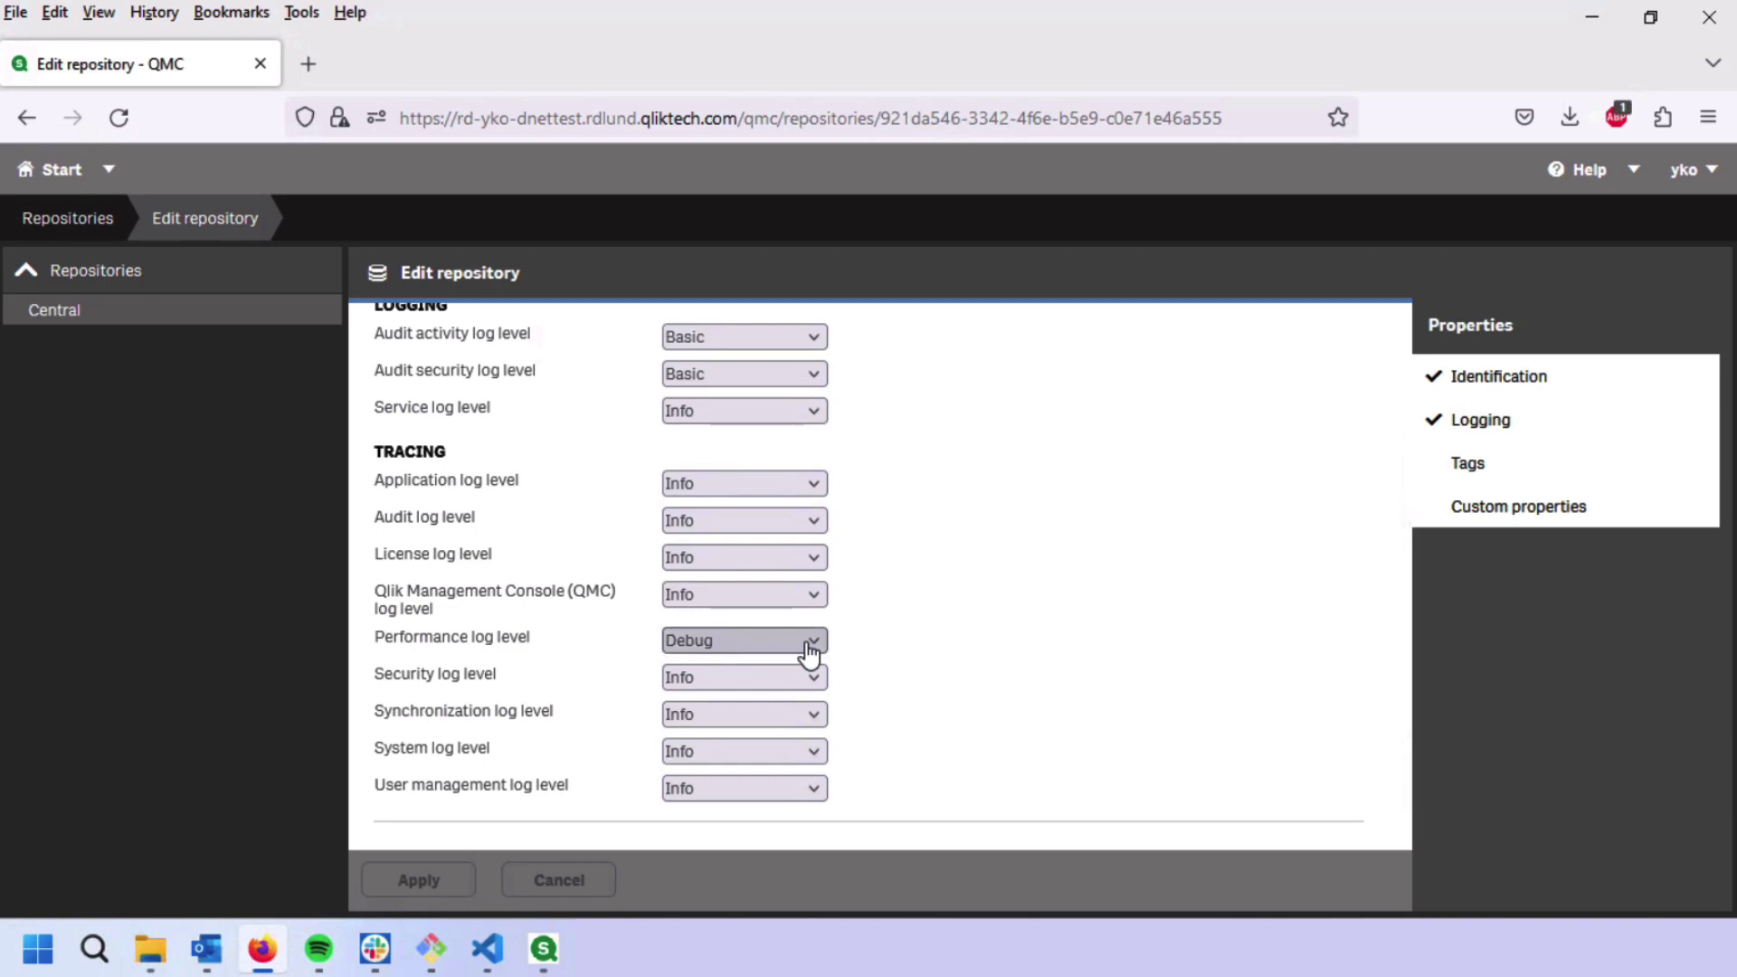
# Switch back to Qlik Sense Desktop and open the Transactions sheet in the Example1 app.
pyautogui.hotkey('alt', 'Tab')
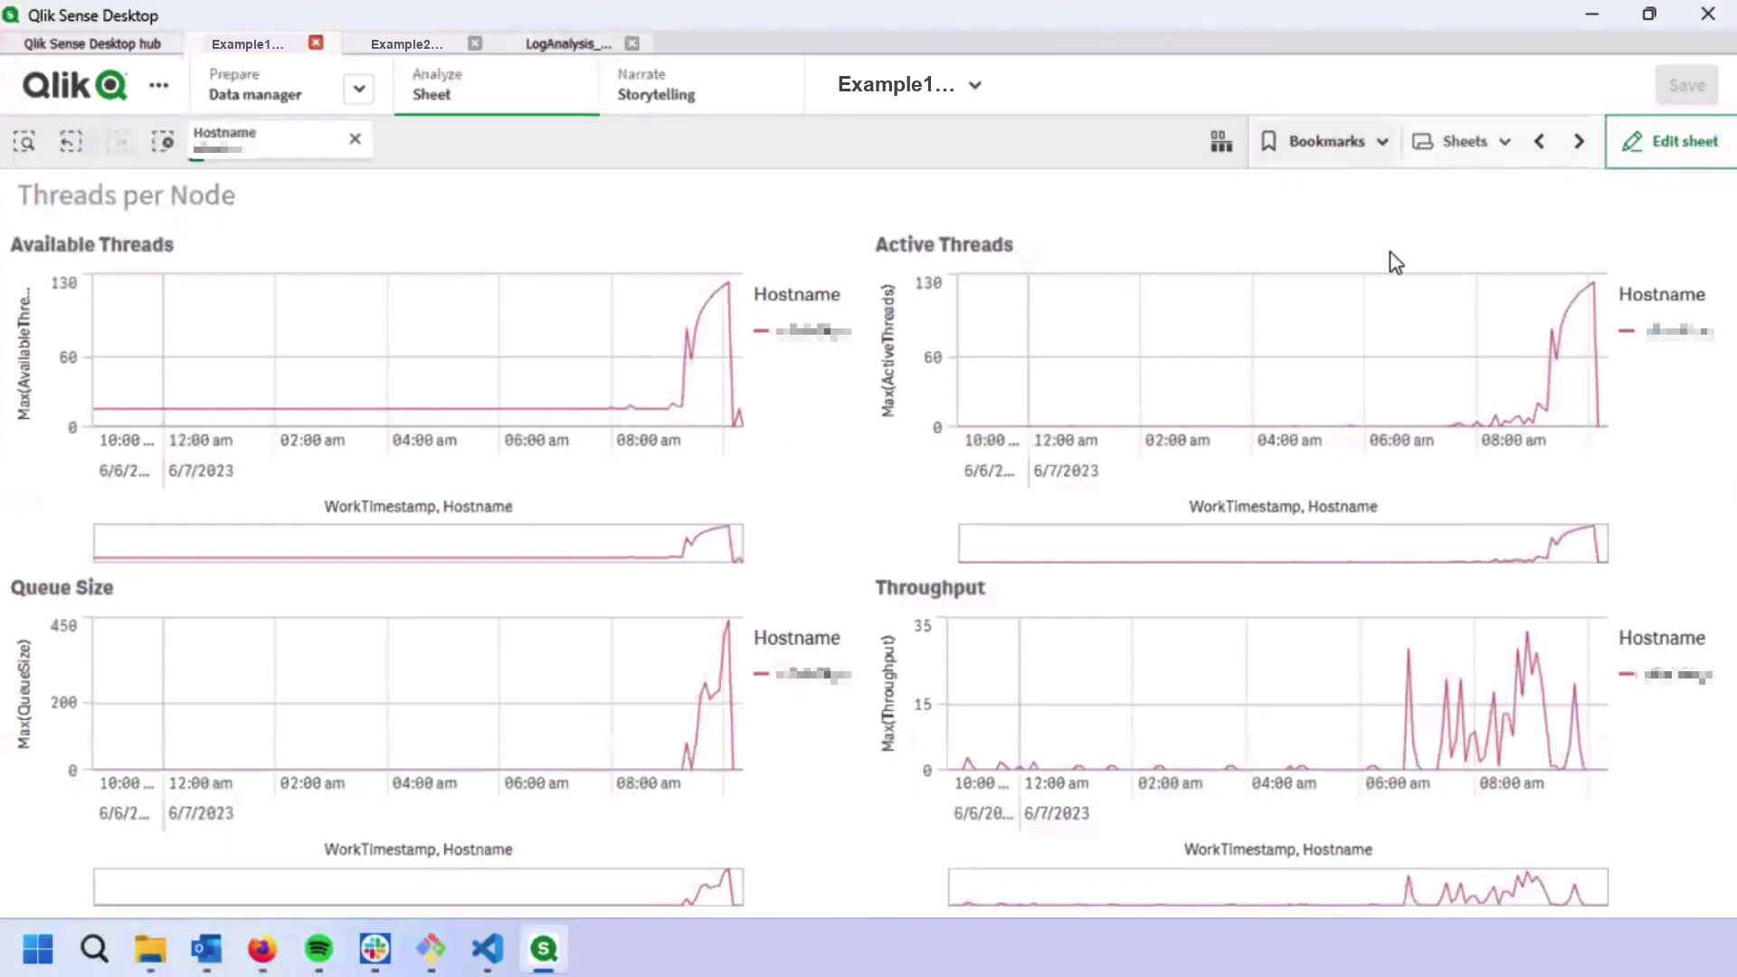
pyautogui.click(1474, 152)
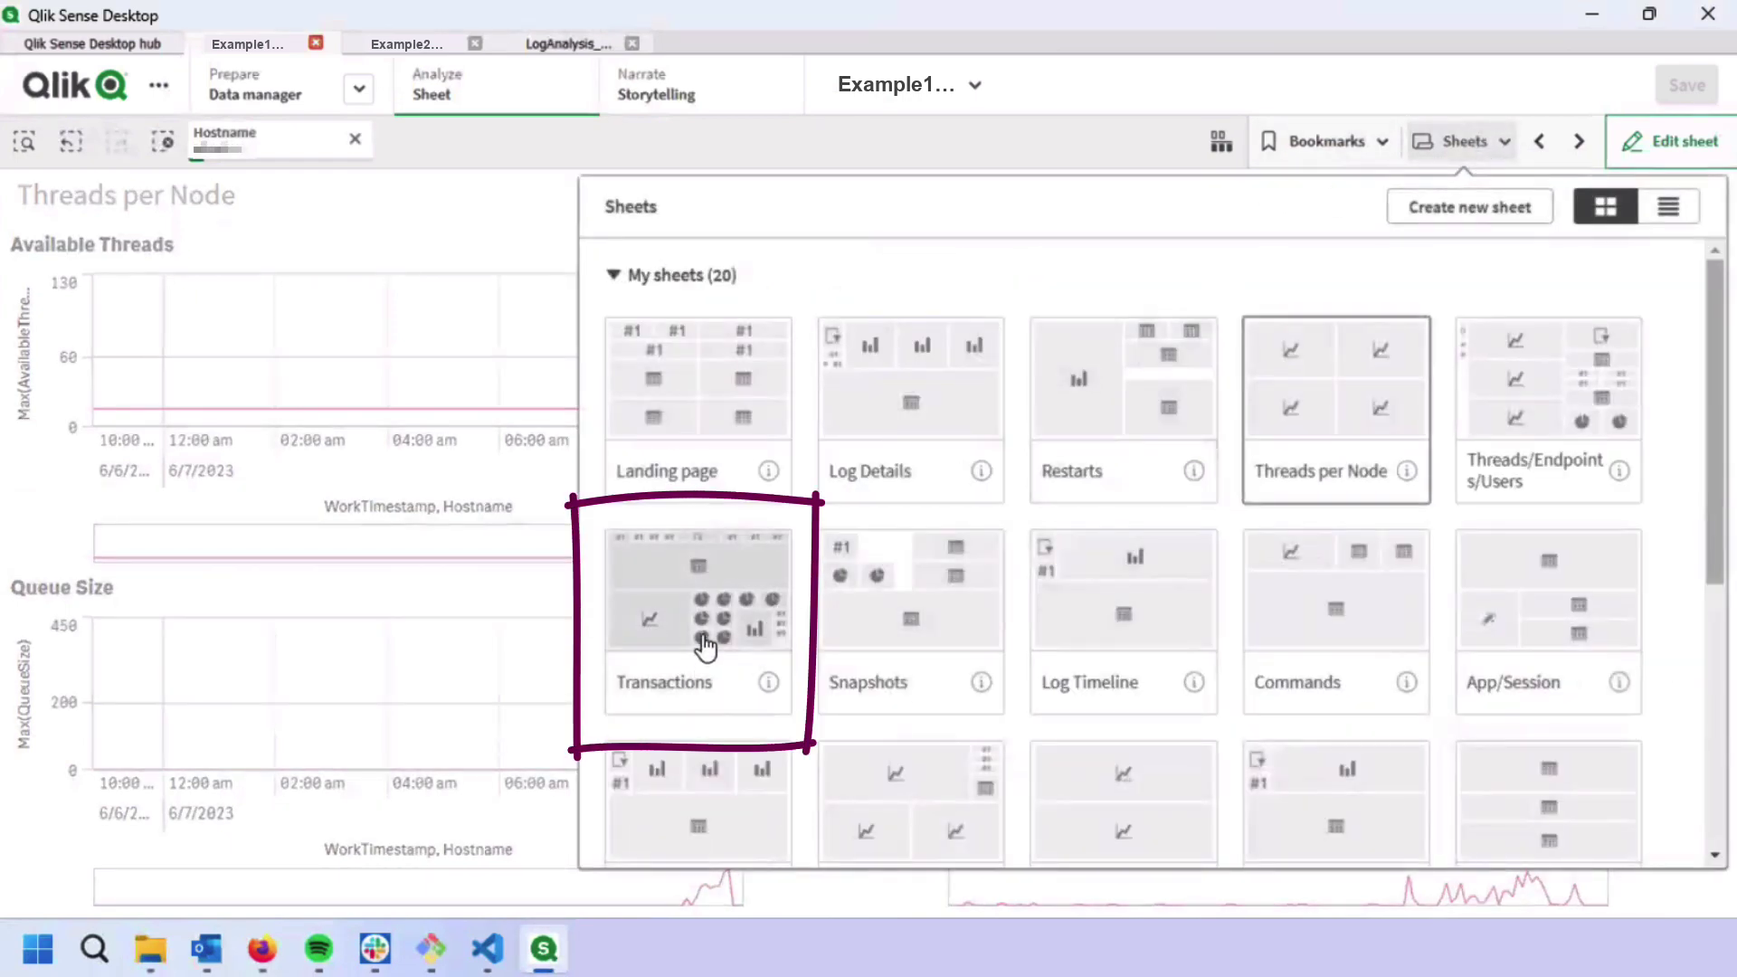
pyautogui.click(757, 631)
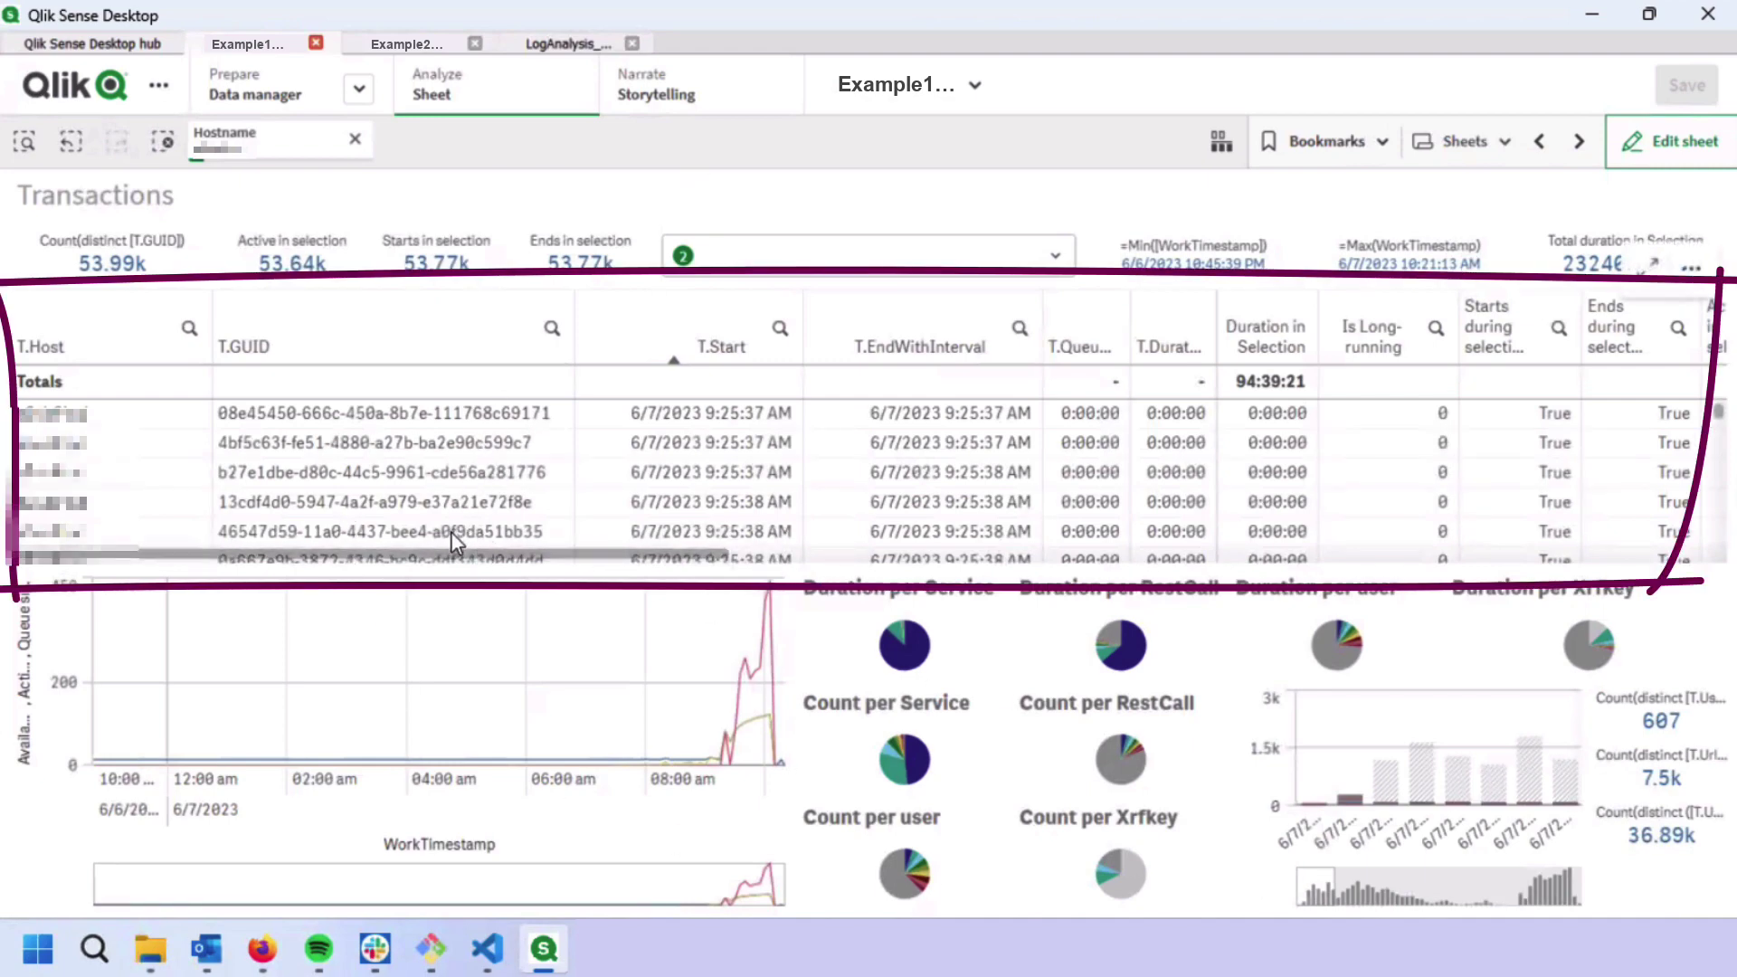
# Examine the REST calls in the transactions table, including their start times, durations and T.RestCall values.
pyautogui.moveTo(452, 554); pyautogui.dragTo(1300, 566)
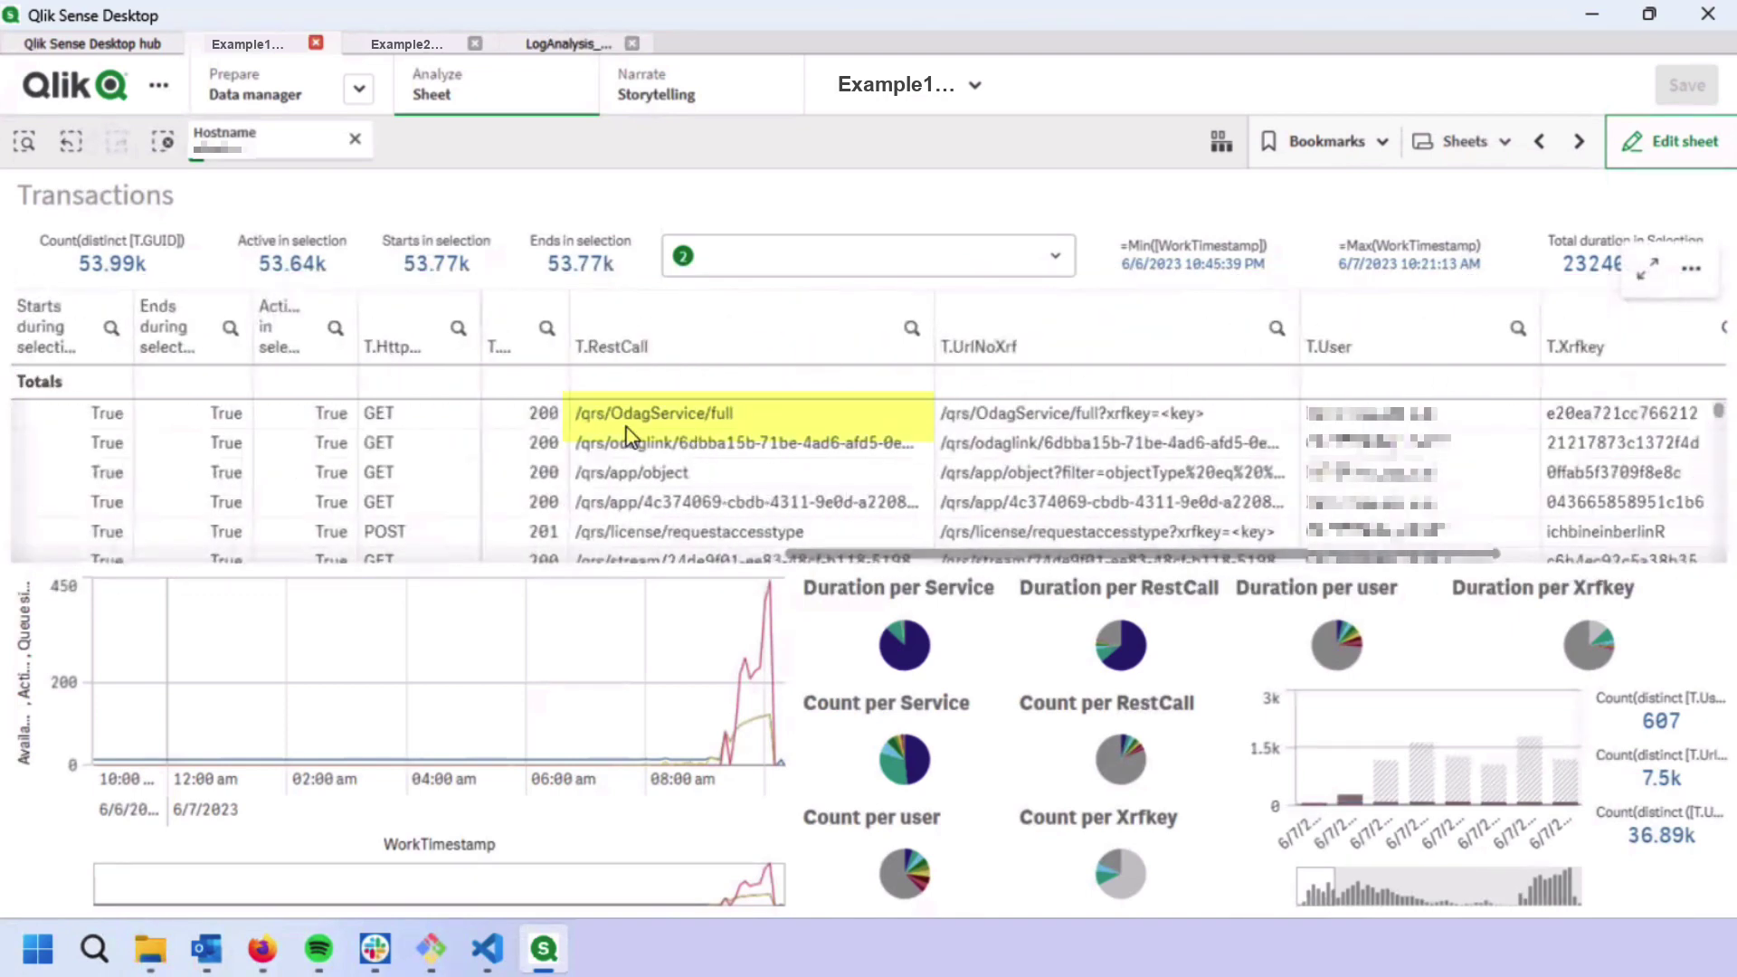
pyautogui.scroll(-5, 688, 457)
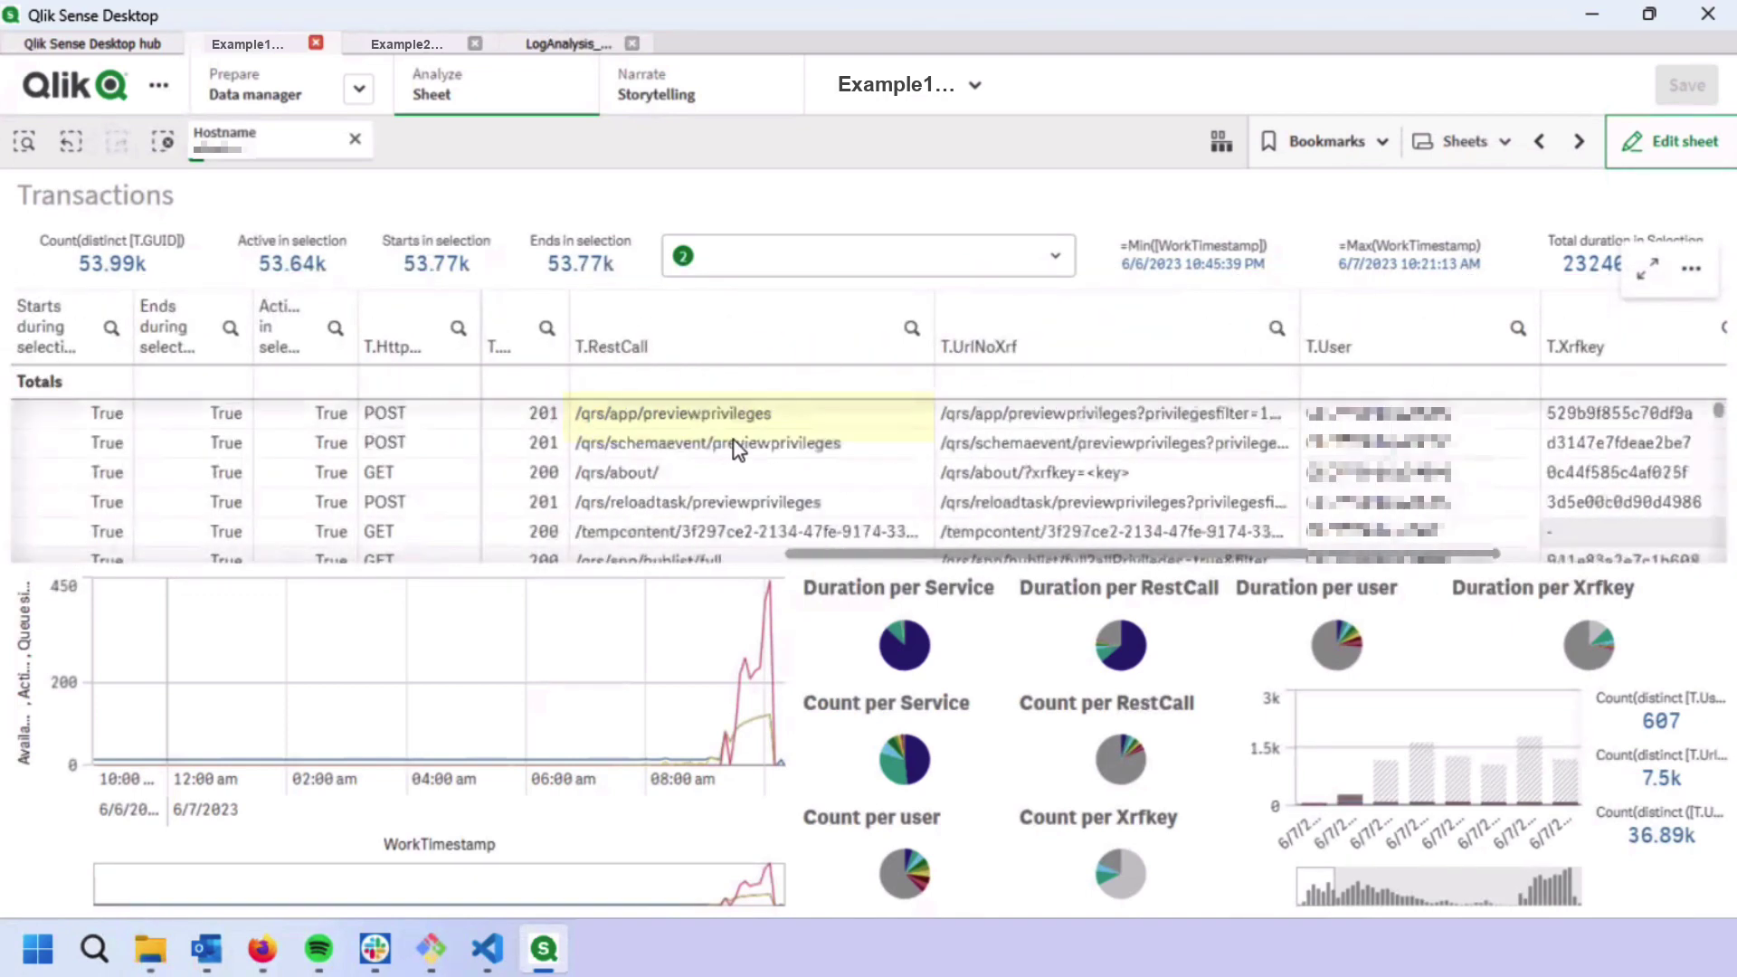
pyautogui.scroll(-5, 687, 461)
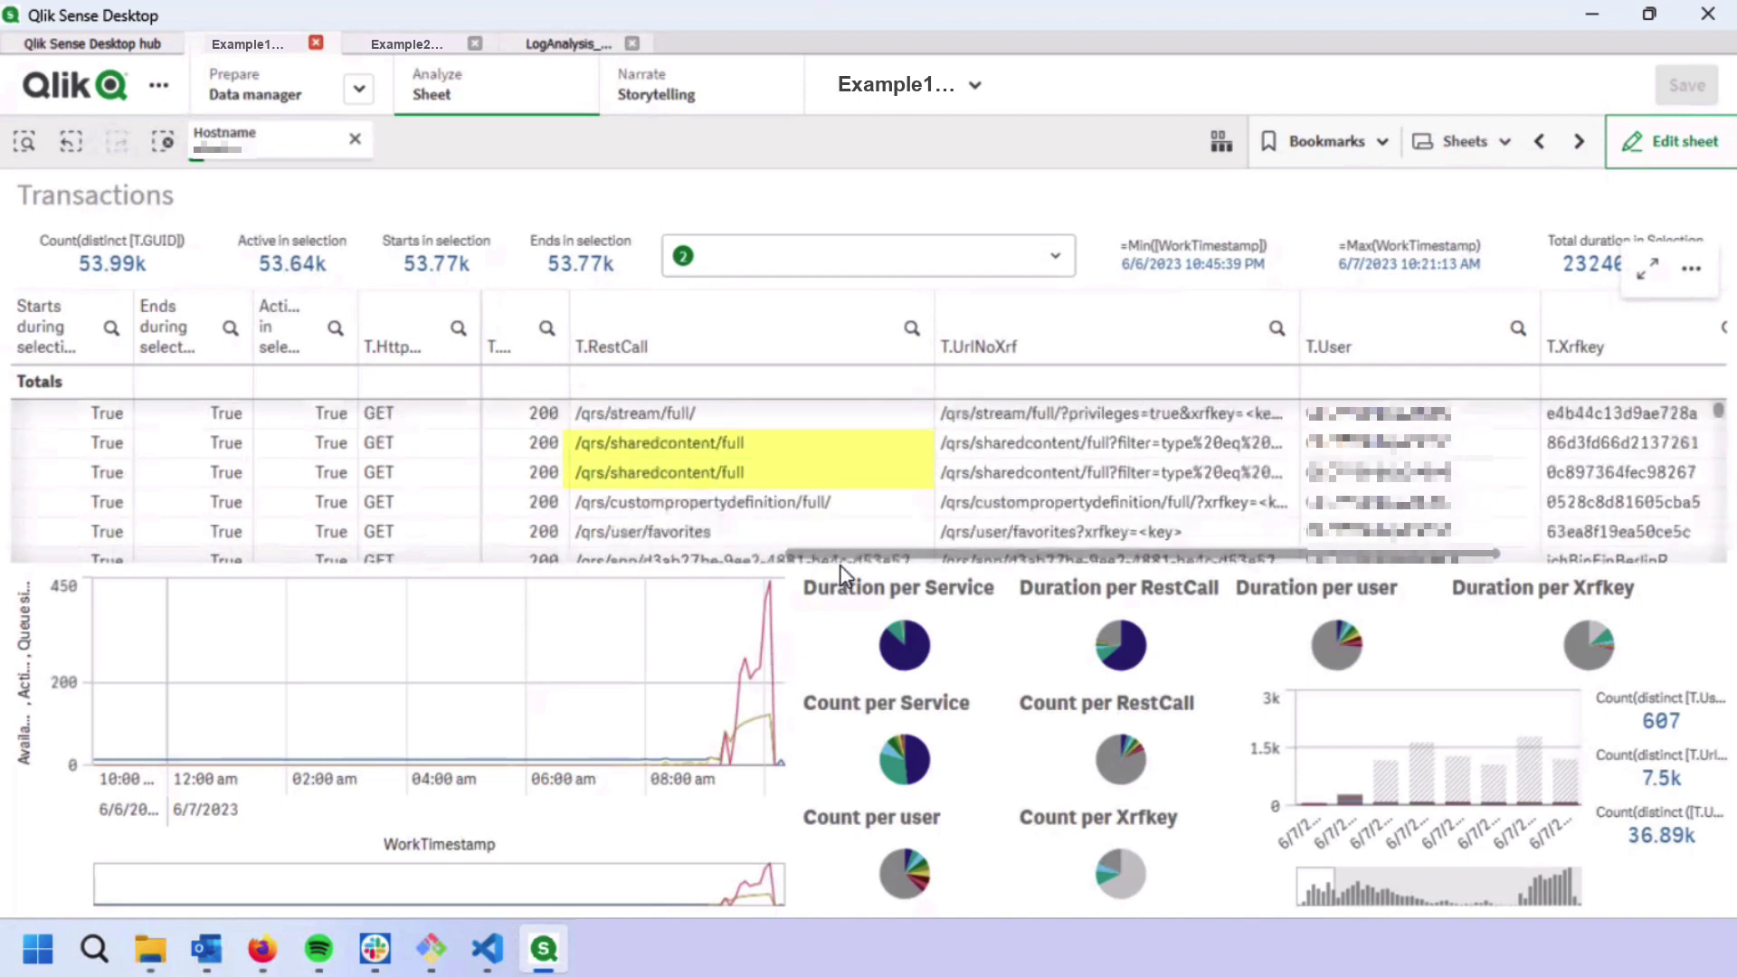
pyautogui.moveTo(839, 557); pyautogui.dragTo(5, 532)
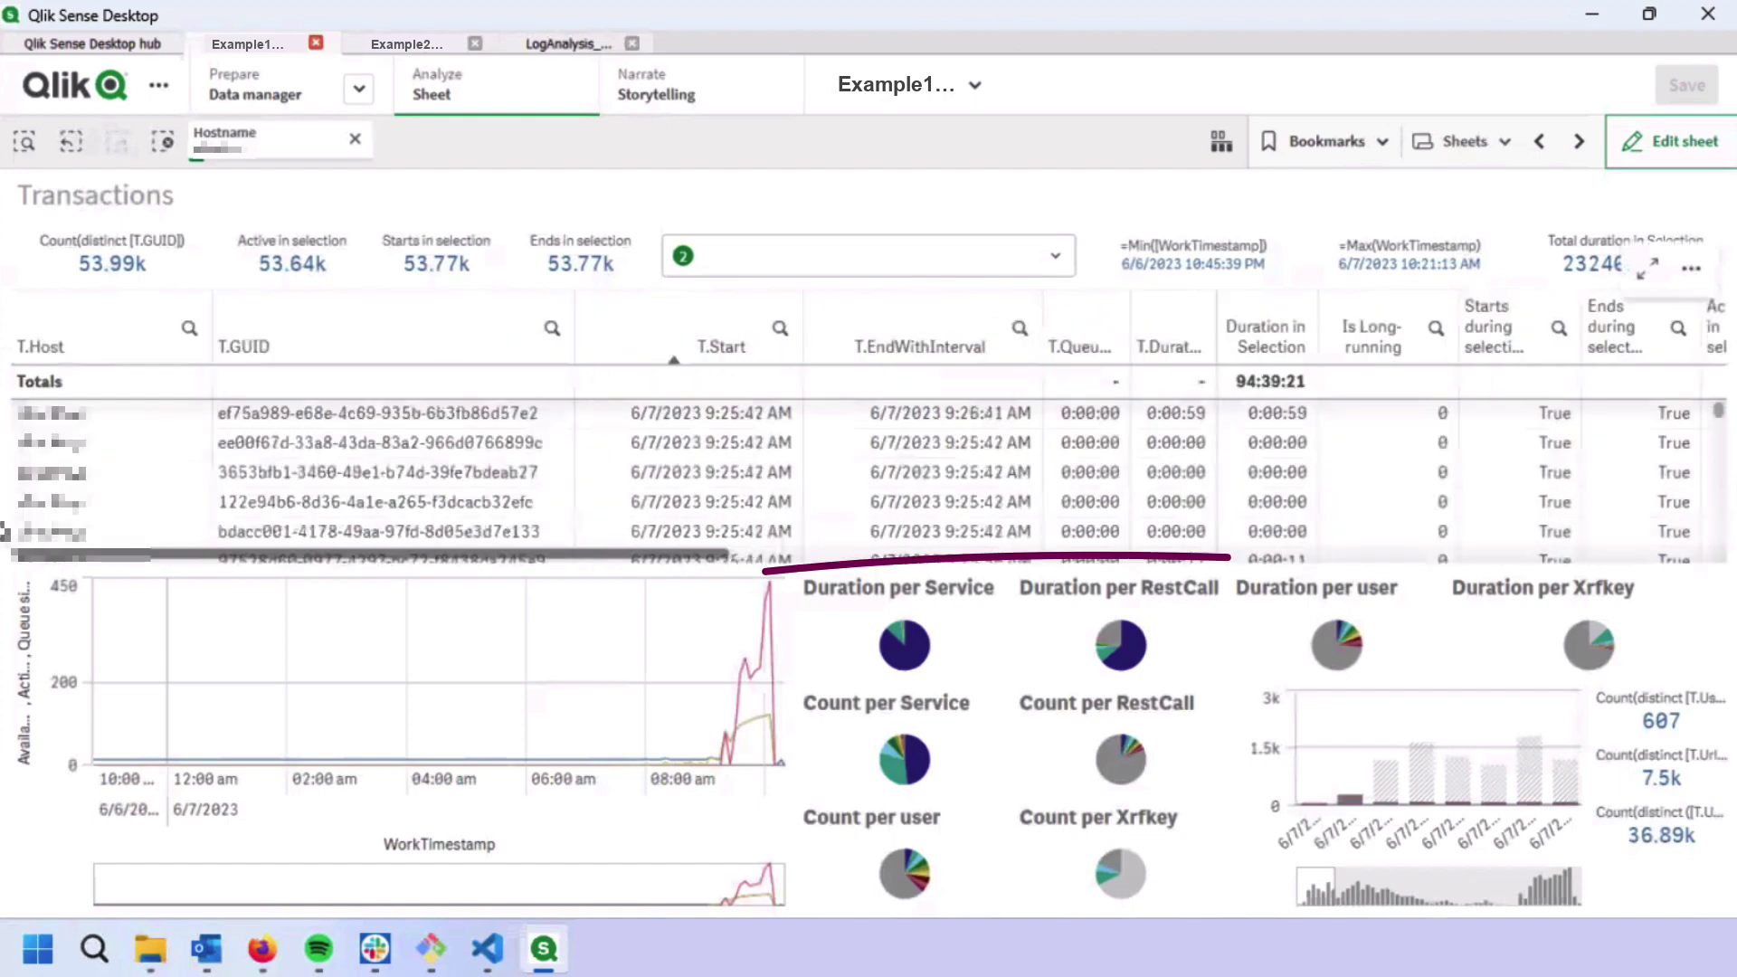
pyautogui.moveTo(1231, 558)
pyautogui.mouseDown()
pyautogui.moveTo(778, 924)
pyautogui.moveTo(785, 570)
pyautogui.mouseUp()
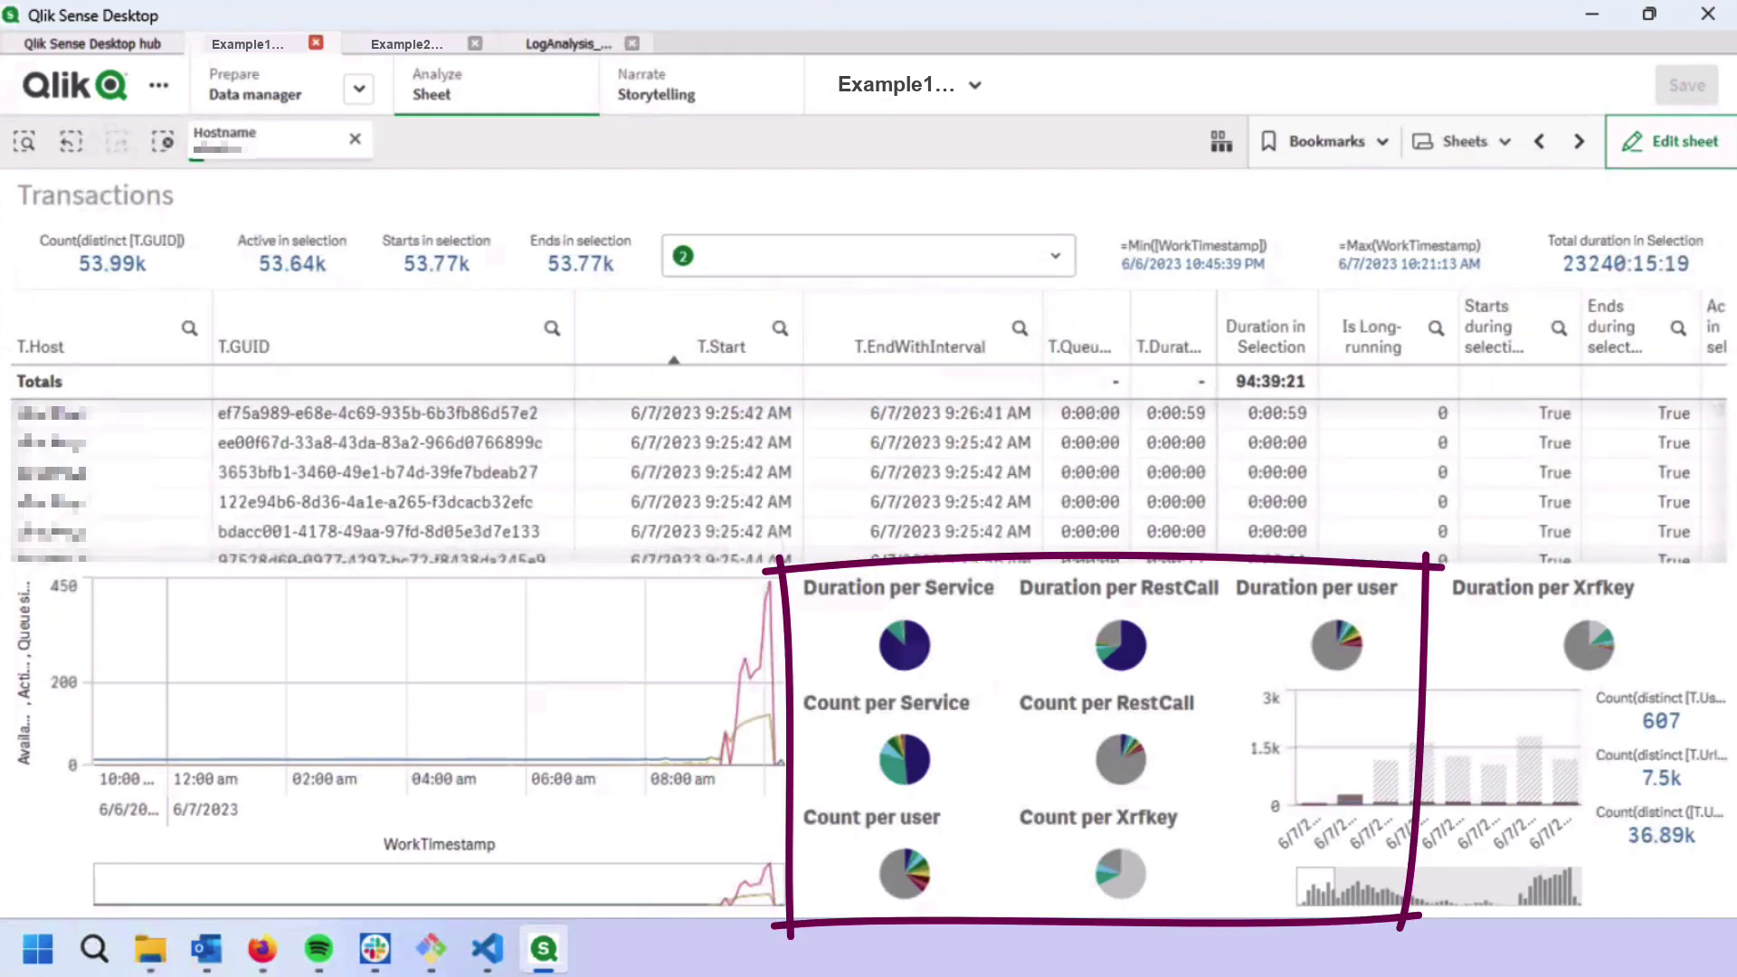
# Examine the Duration per RestCall pie chart at full size for the calls taking the largest shares, and close it.
pyautogui.moveTo(913, 667)
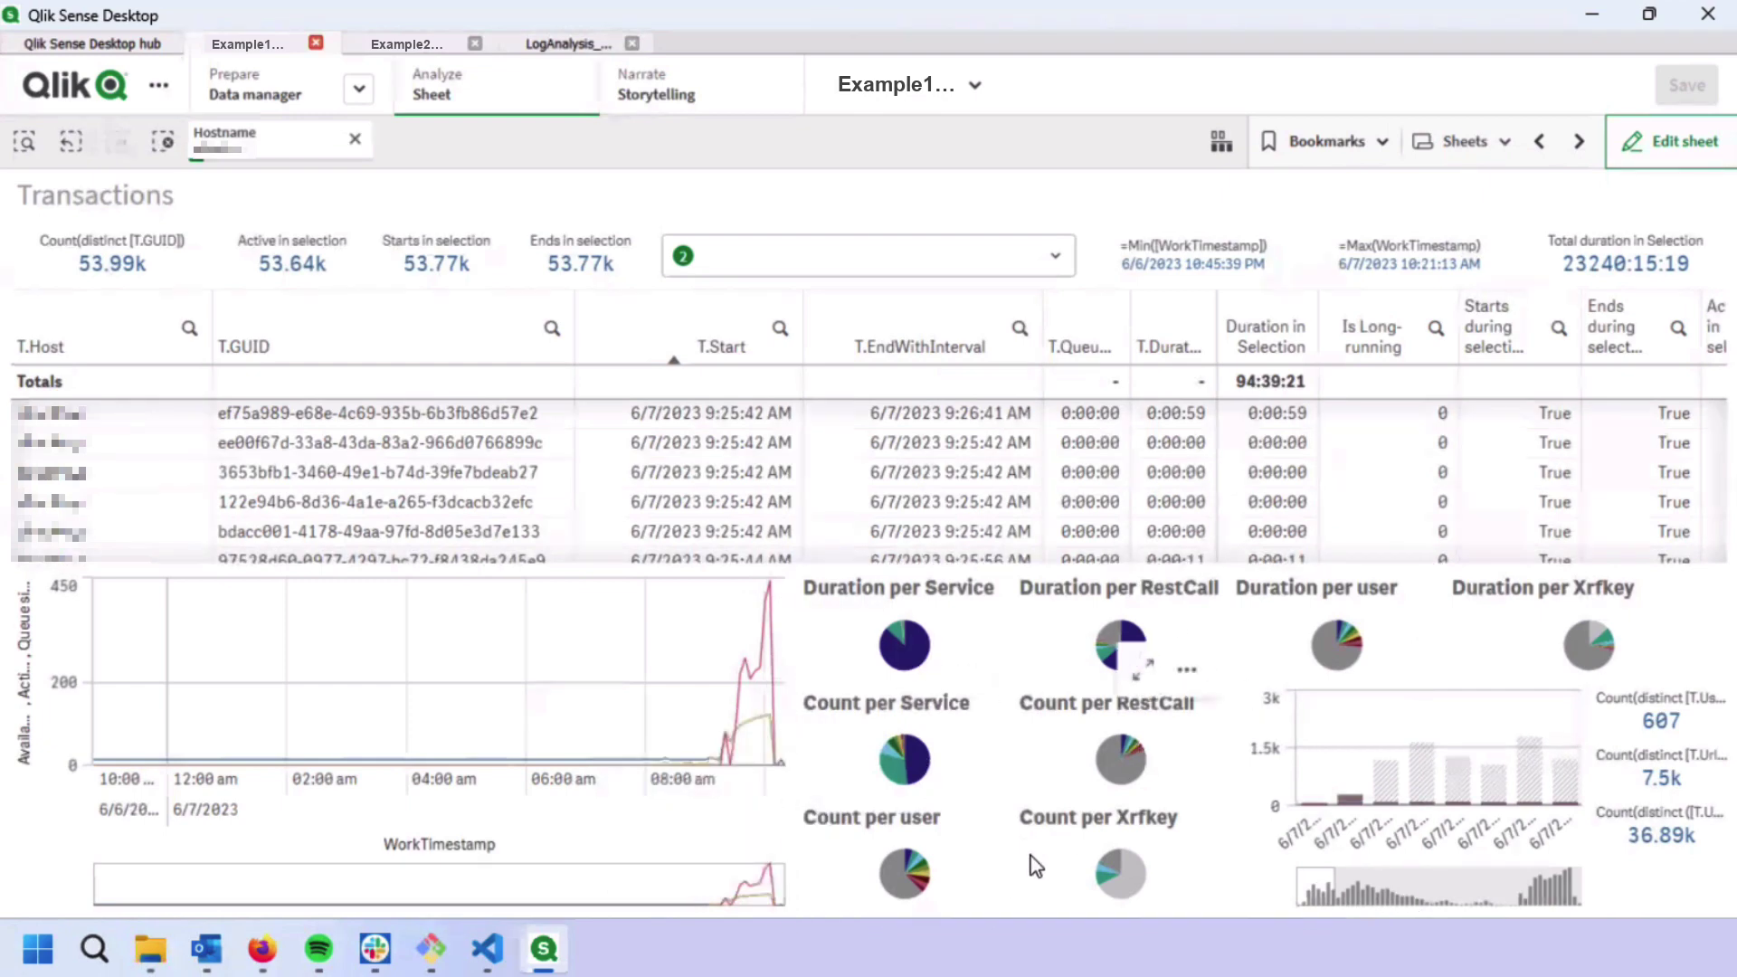
pyautogui.moveTo(1138, 636)
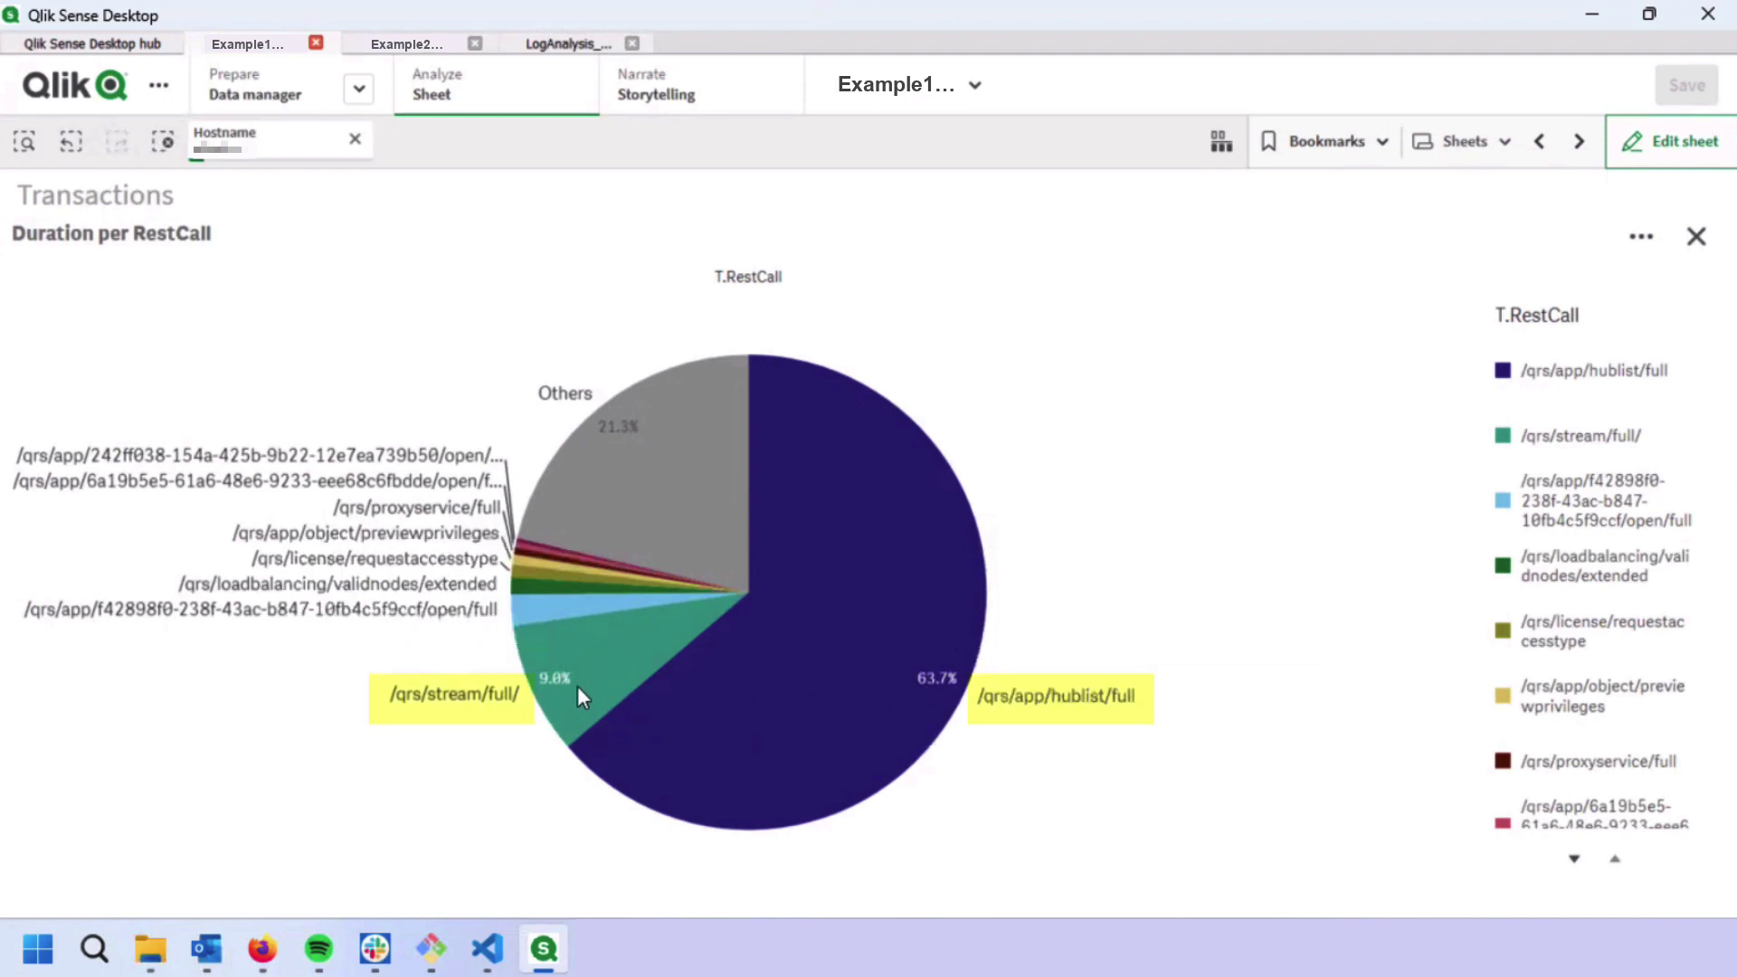
pyautogui.moveTo(570, 727)
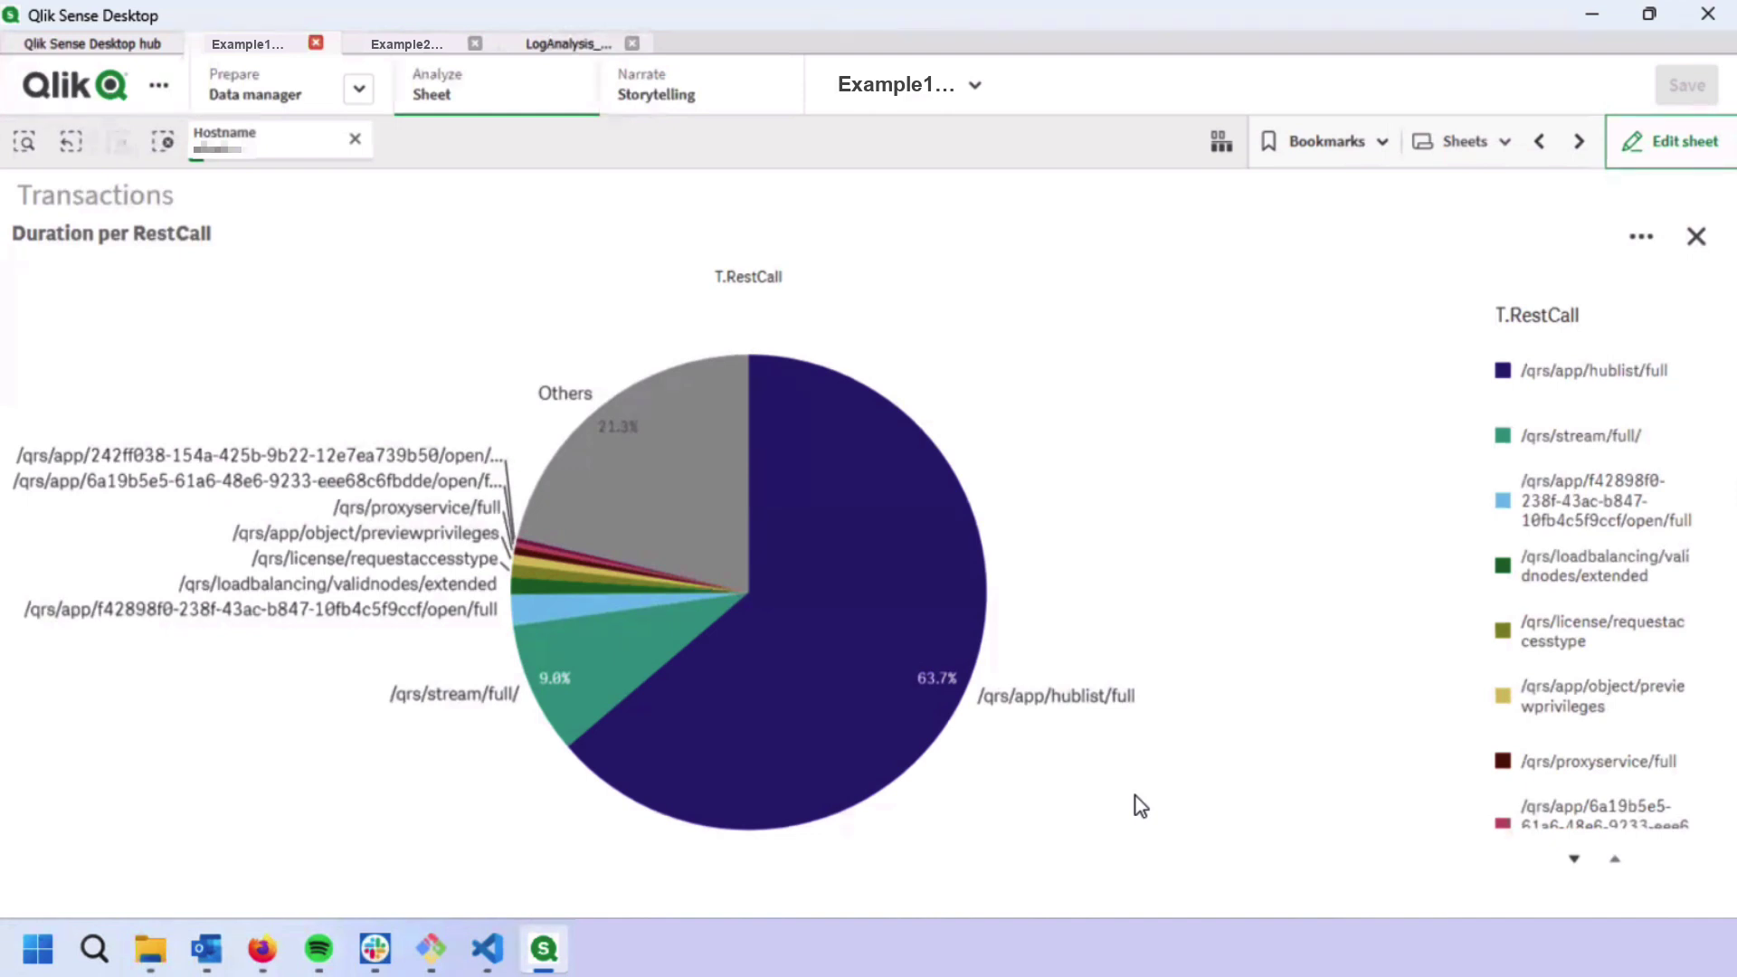
pyautogui.click(1695, 237)
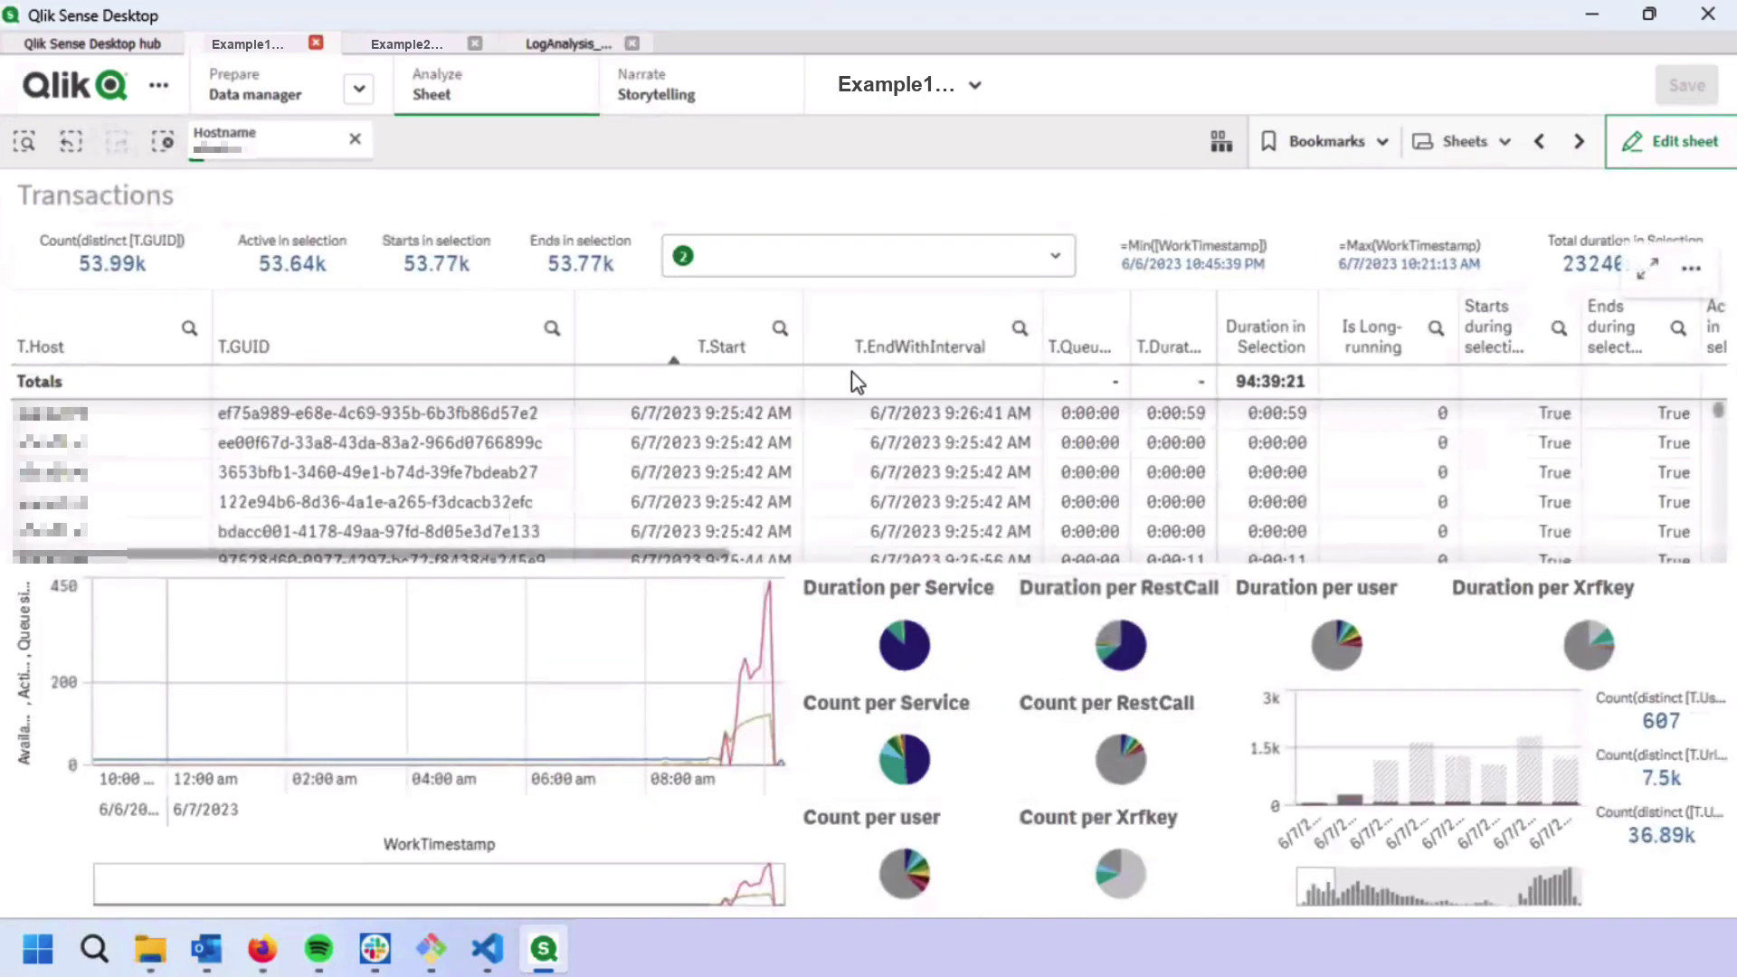
# Filter the transactions to the /qrs/app/hublist/full call using the enlarged Duration per RestCall chart, and return to the sheet.
pyautogui.moveTo(1136, 665)
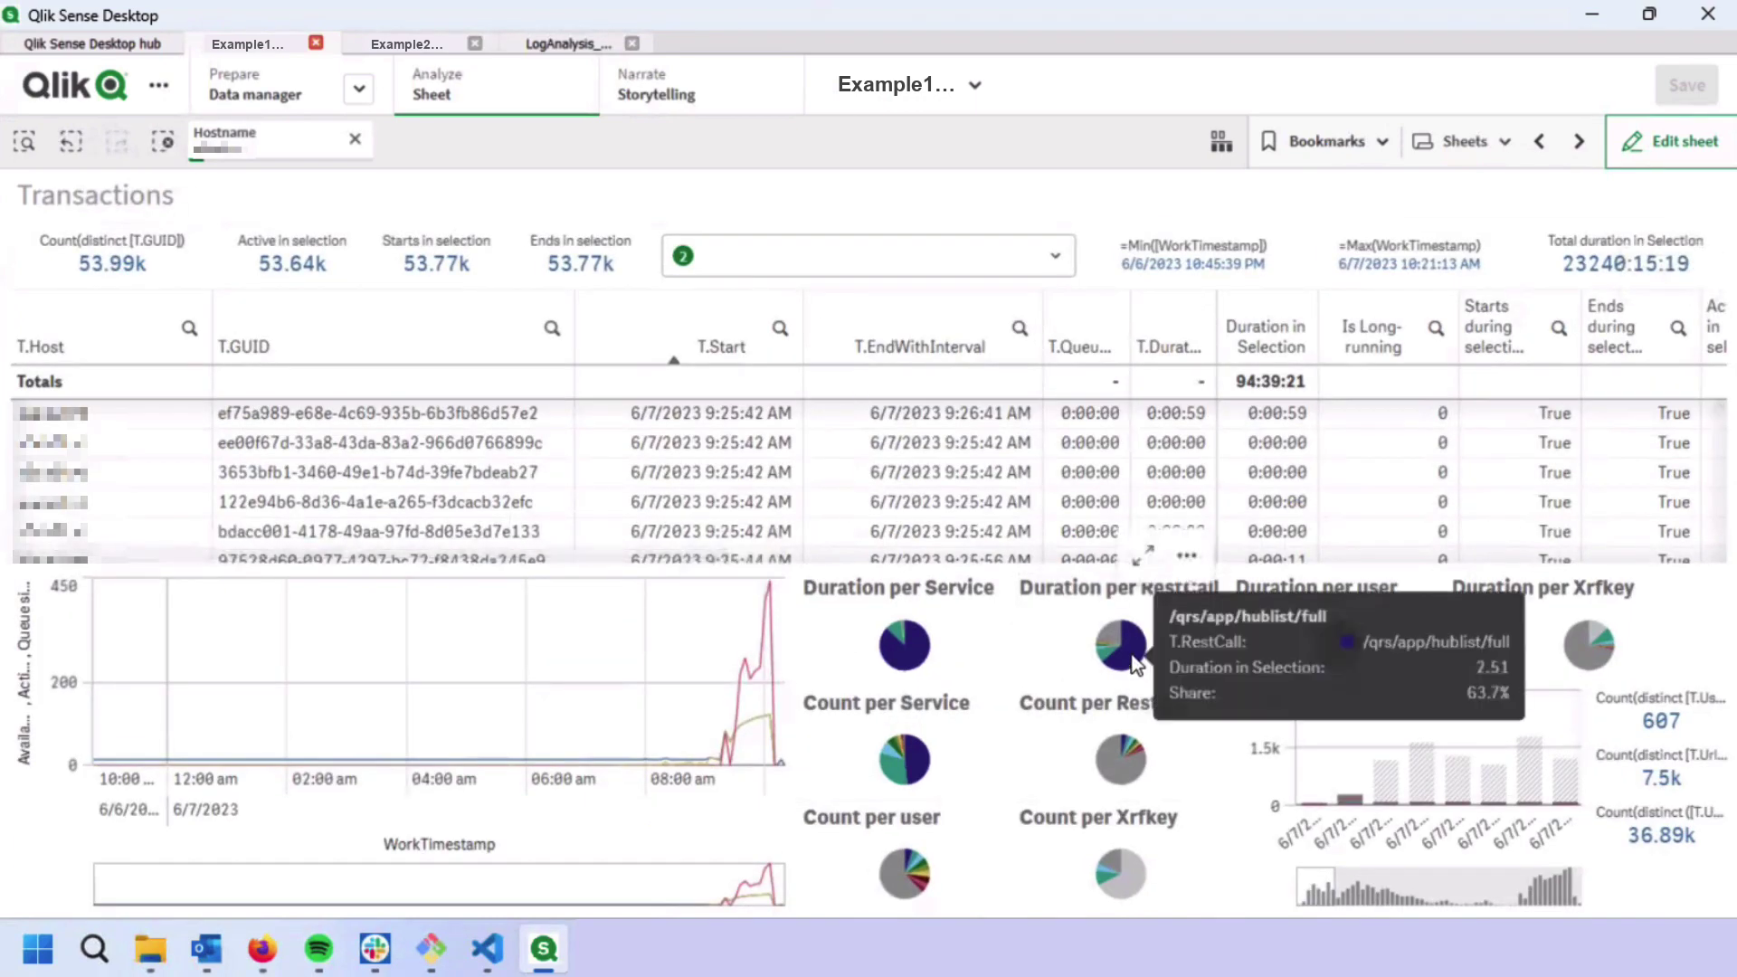
pyautogui.click(1144, 553)
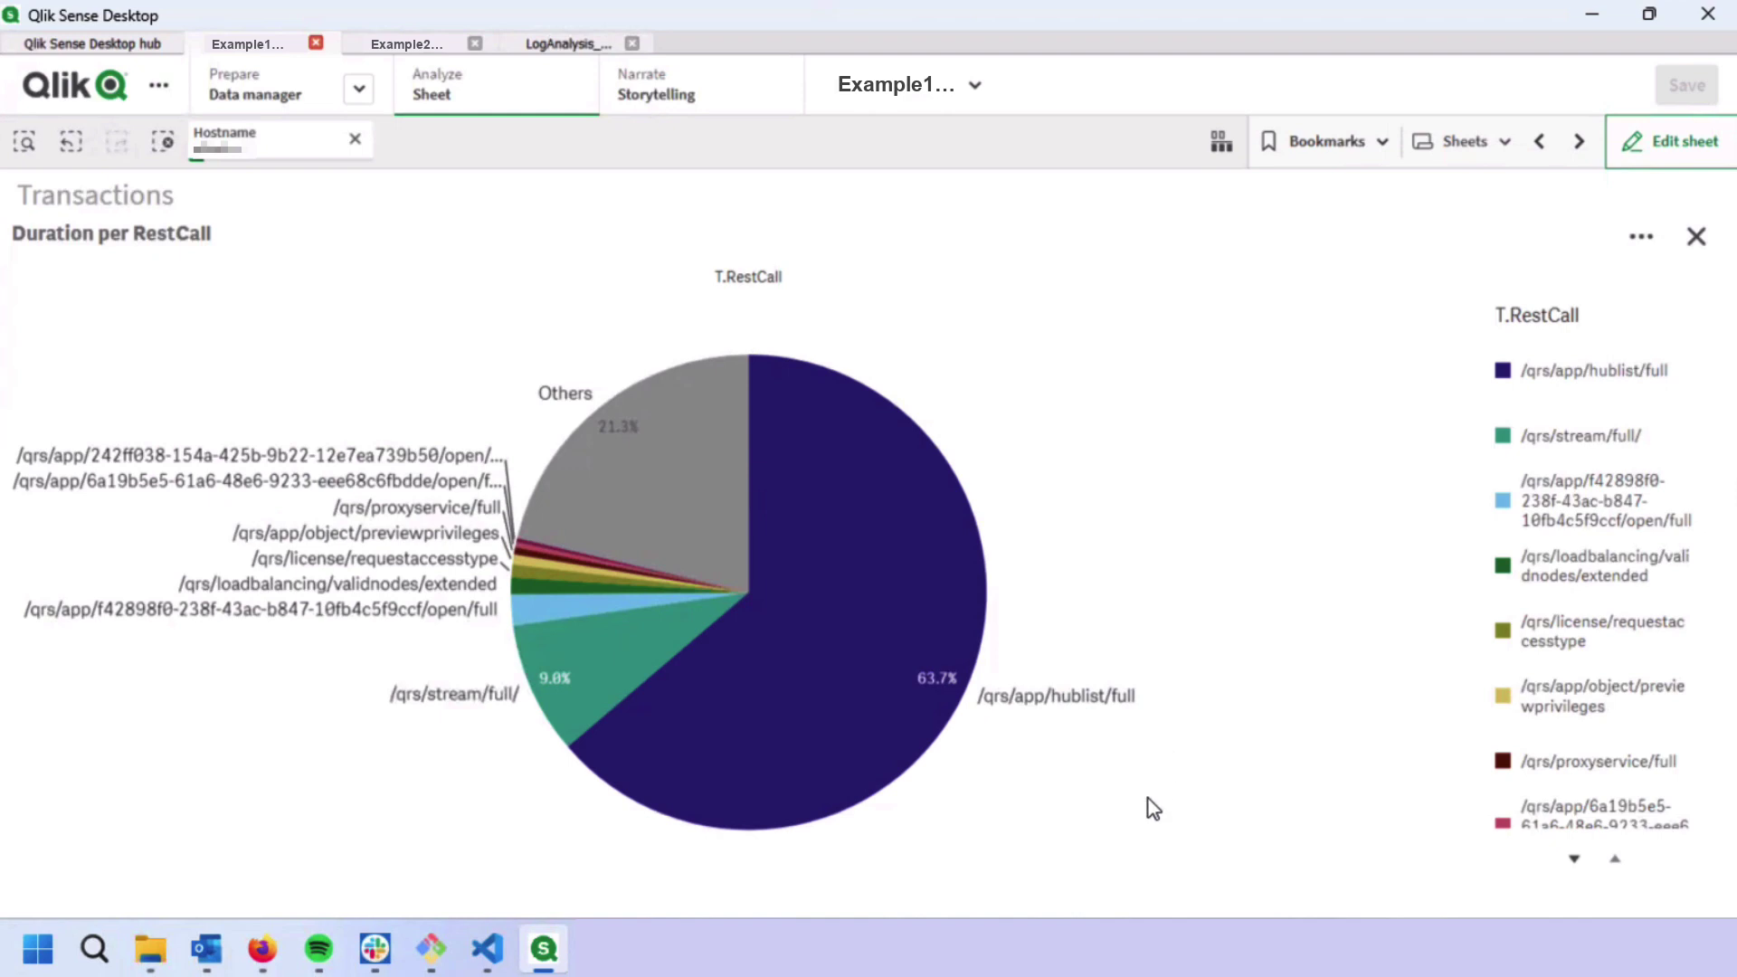
pyautogui.click(972, 647)
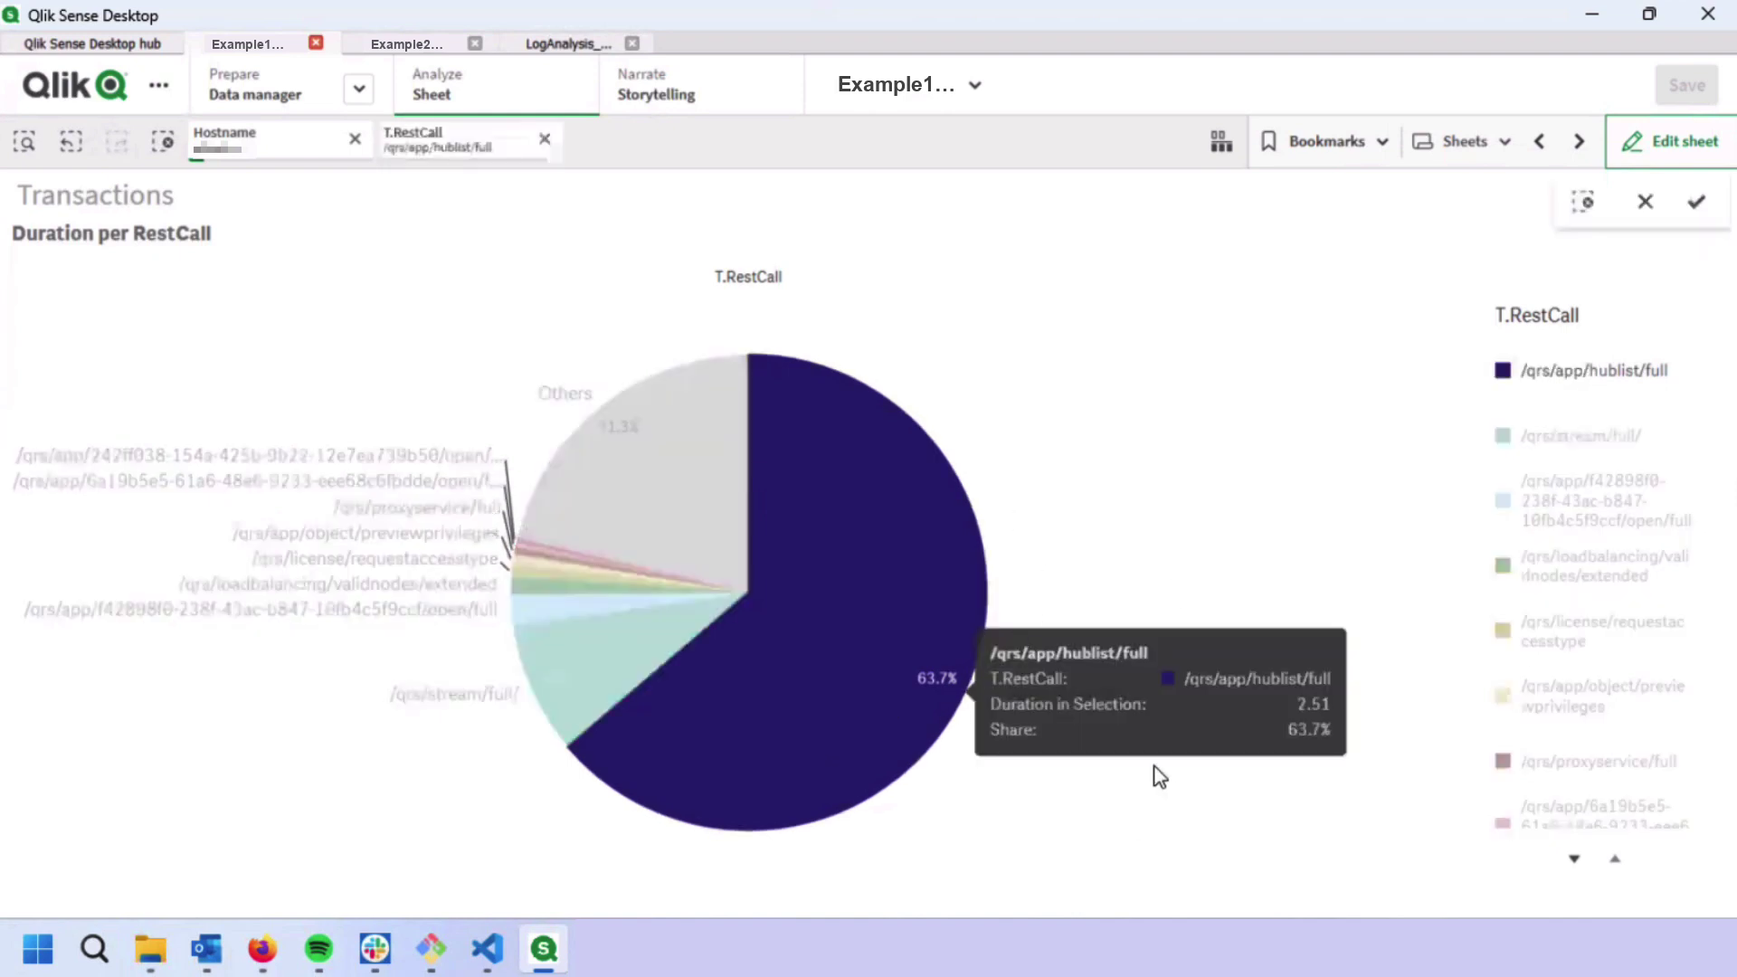
pyautogui.click(1048, 608)
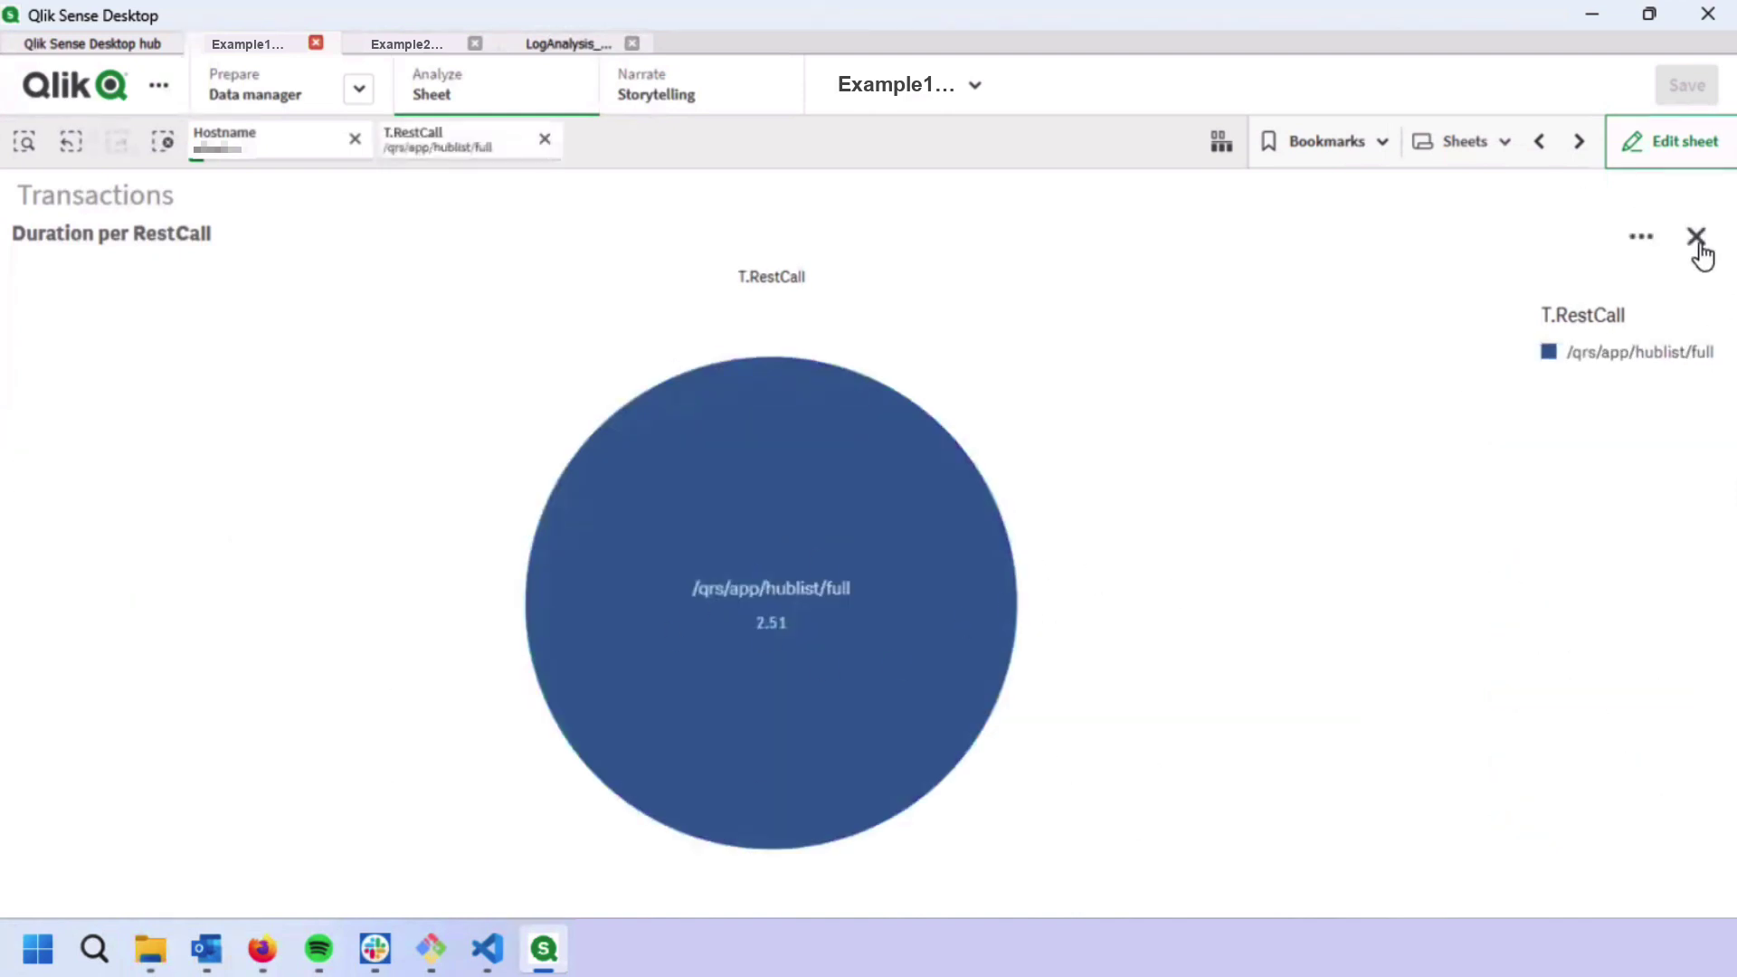
pyautogui.click(1696, 237)
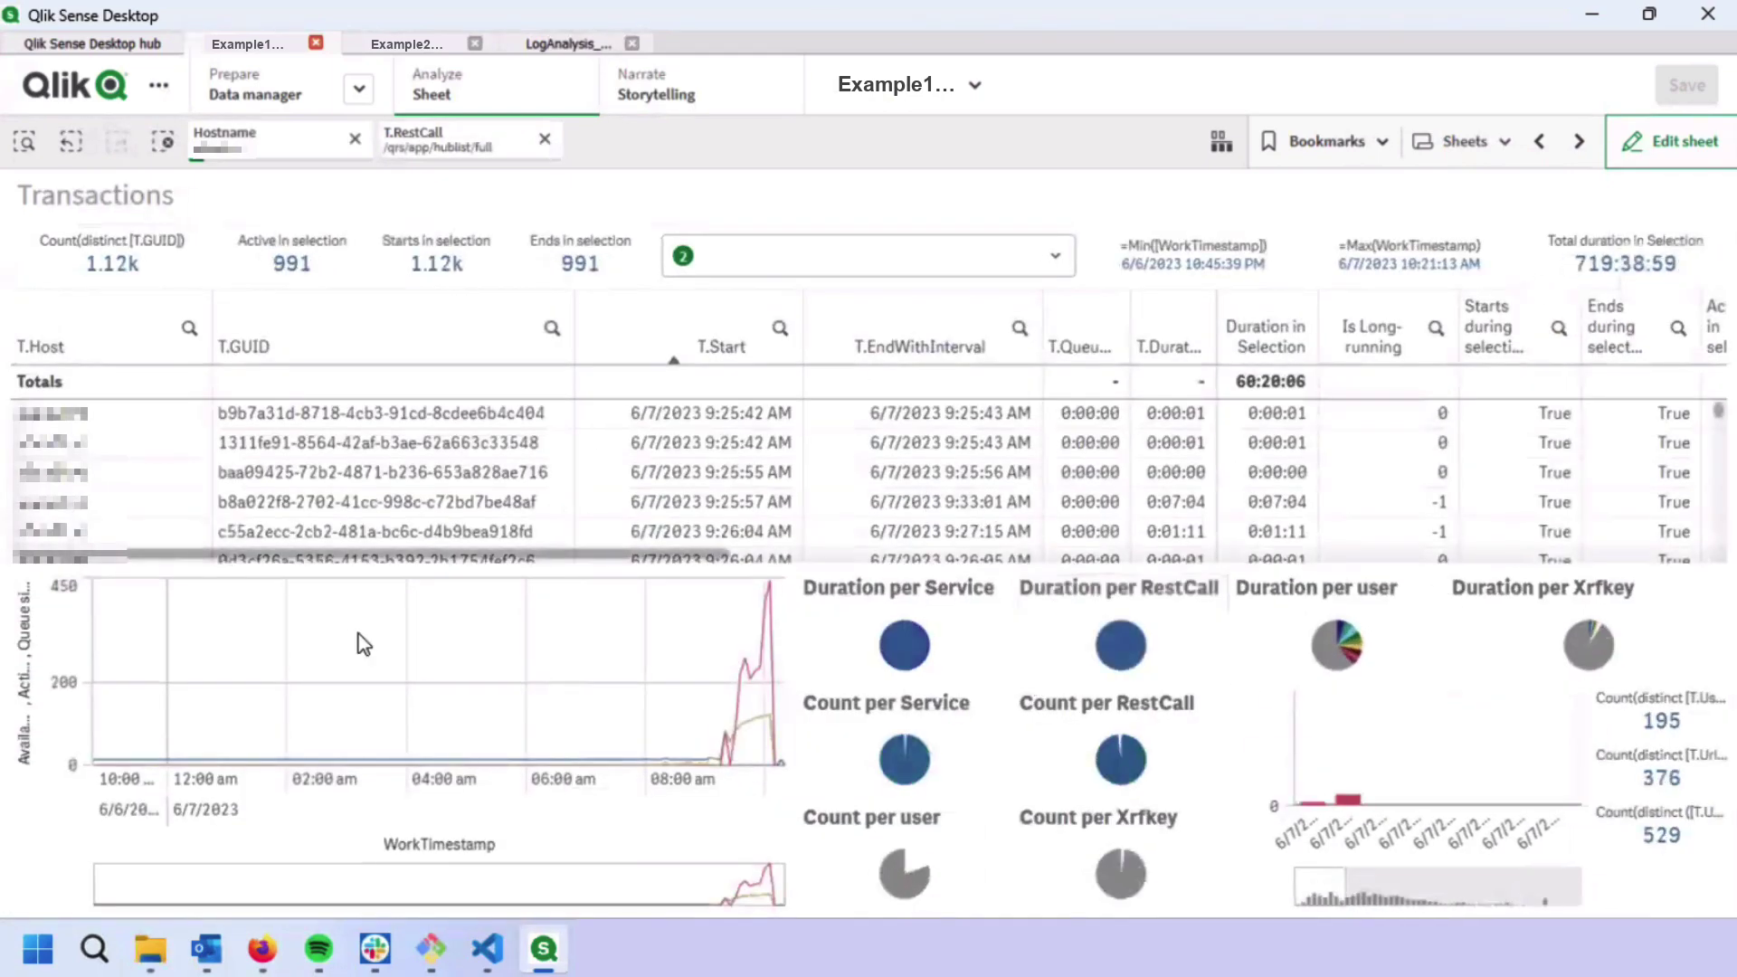
# Sort the transactions table by the T.Duration column with the longest calls first.
pyautogui.moveTo(367, 554); pyautogui.dragTo(552, 556)
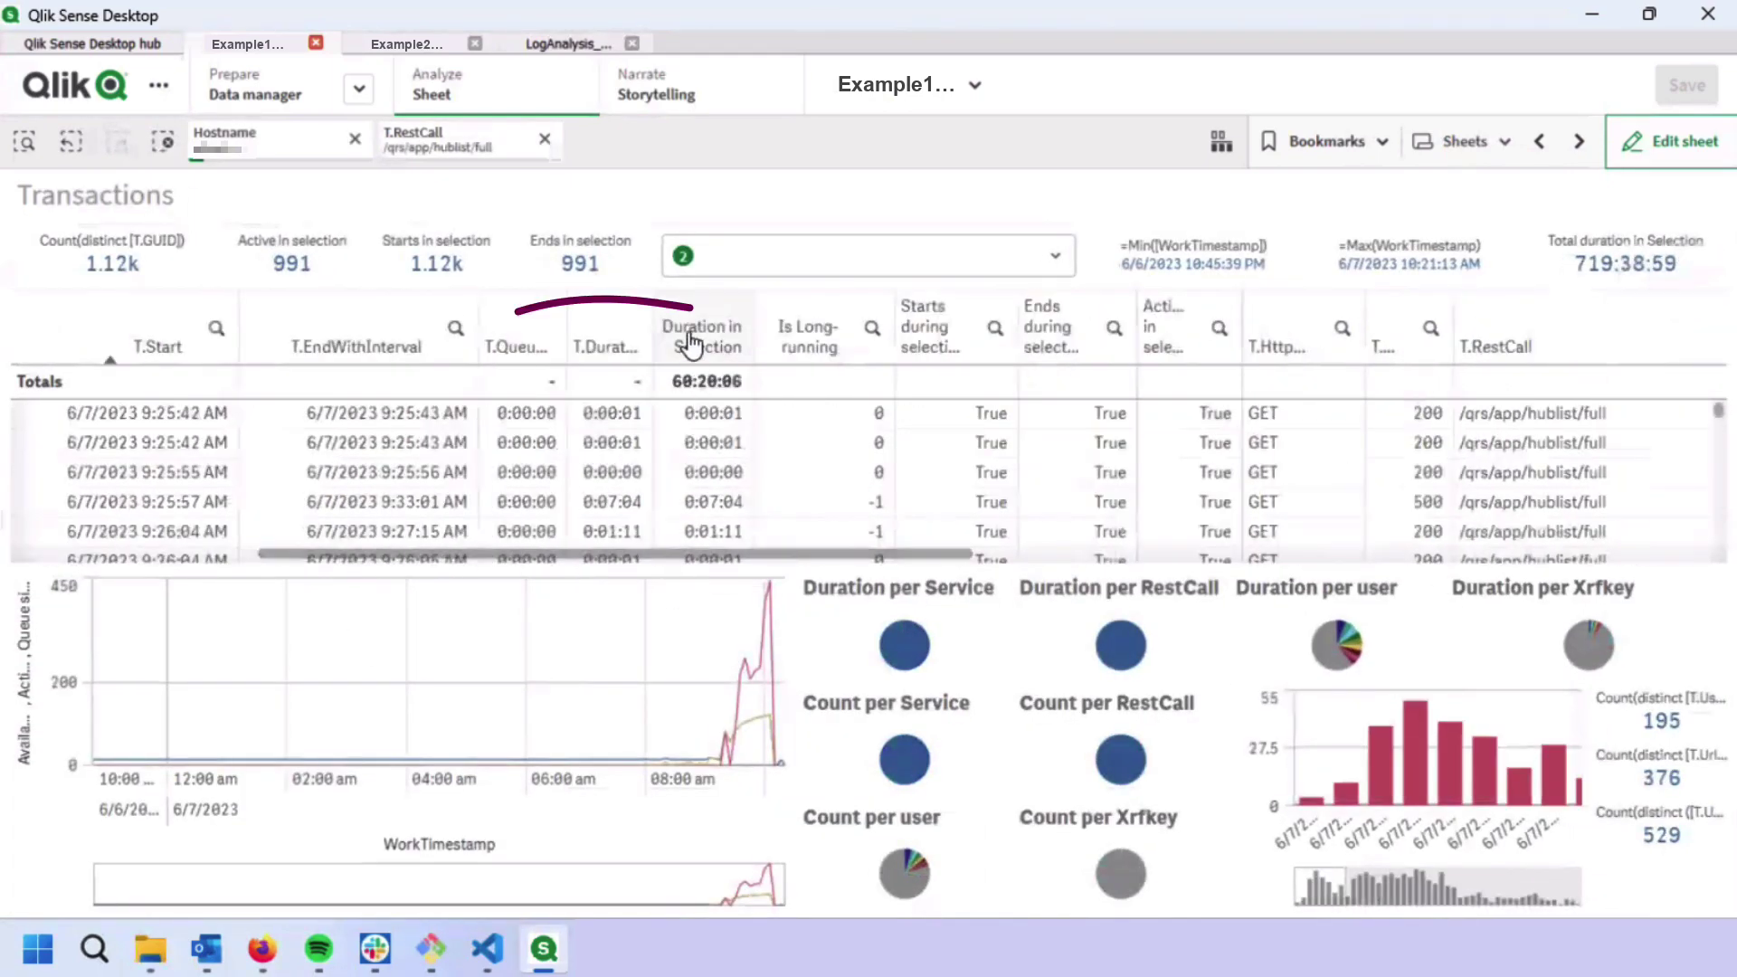
pyautogui.moveTo(520, 312); pyautogui.dragTo(523, 590)
pyautogui.click(611, 345)
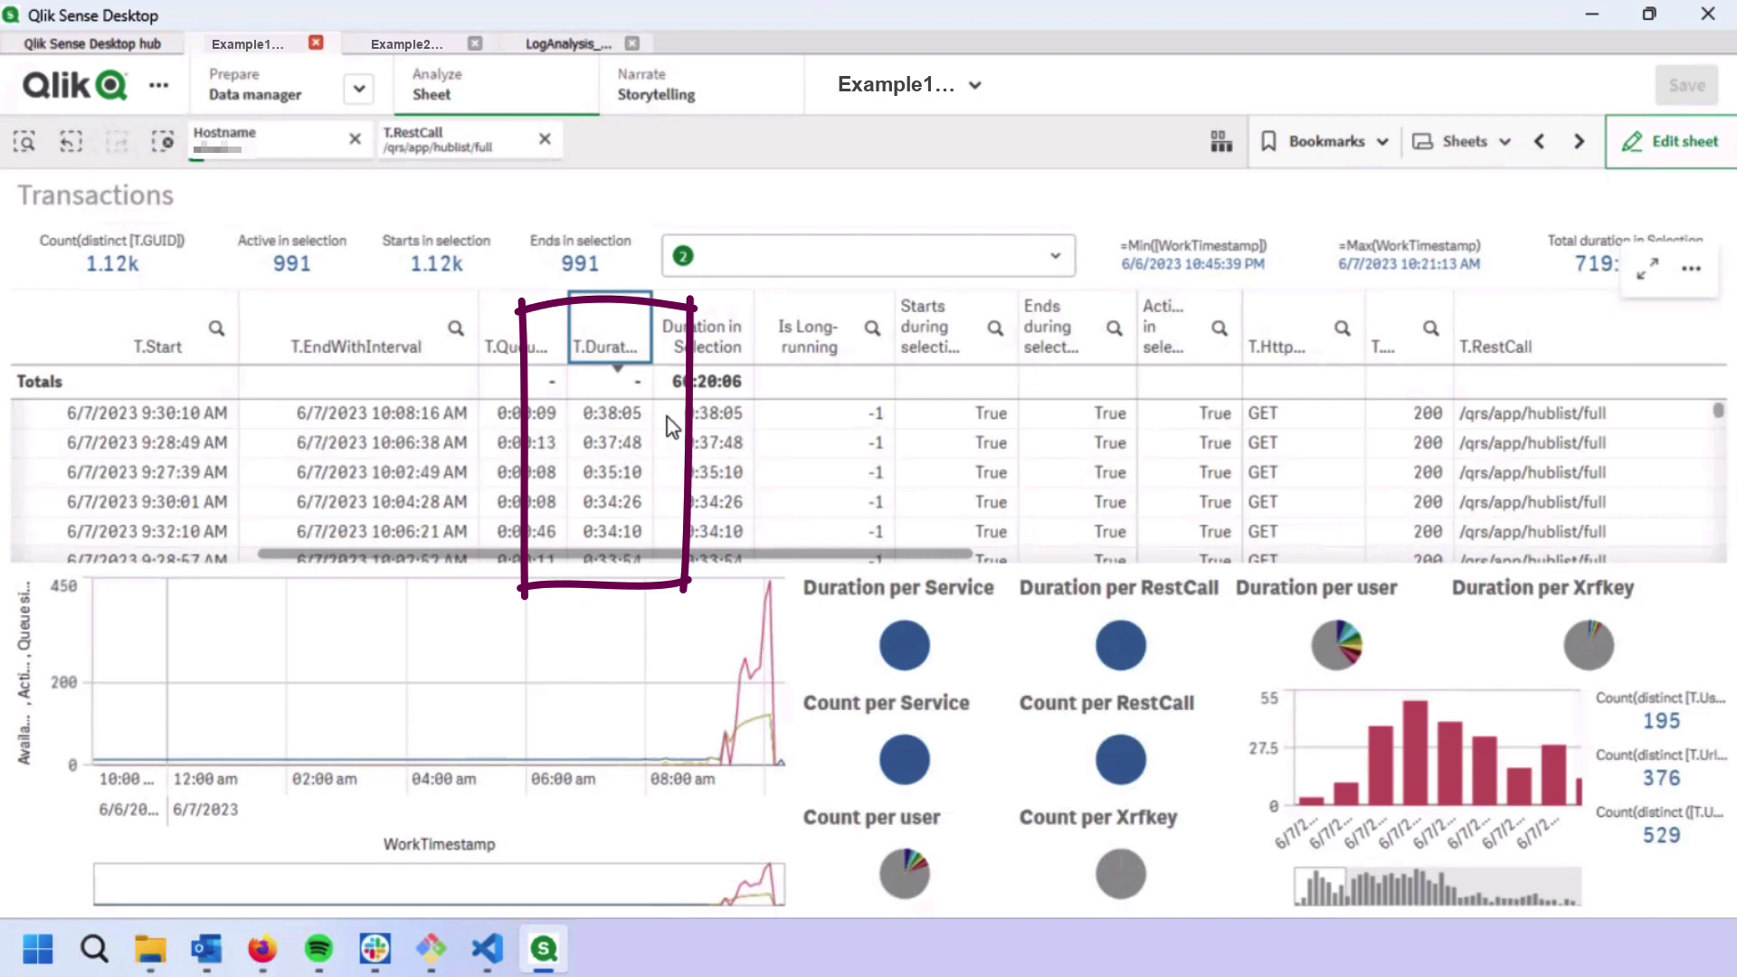
pyautogui.press('Escape')
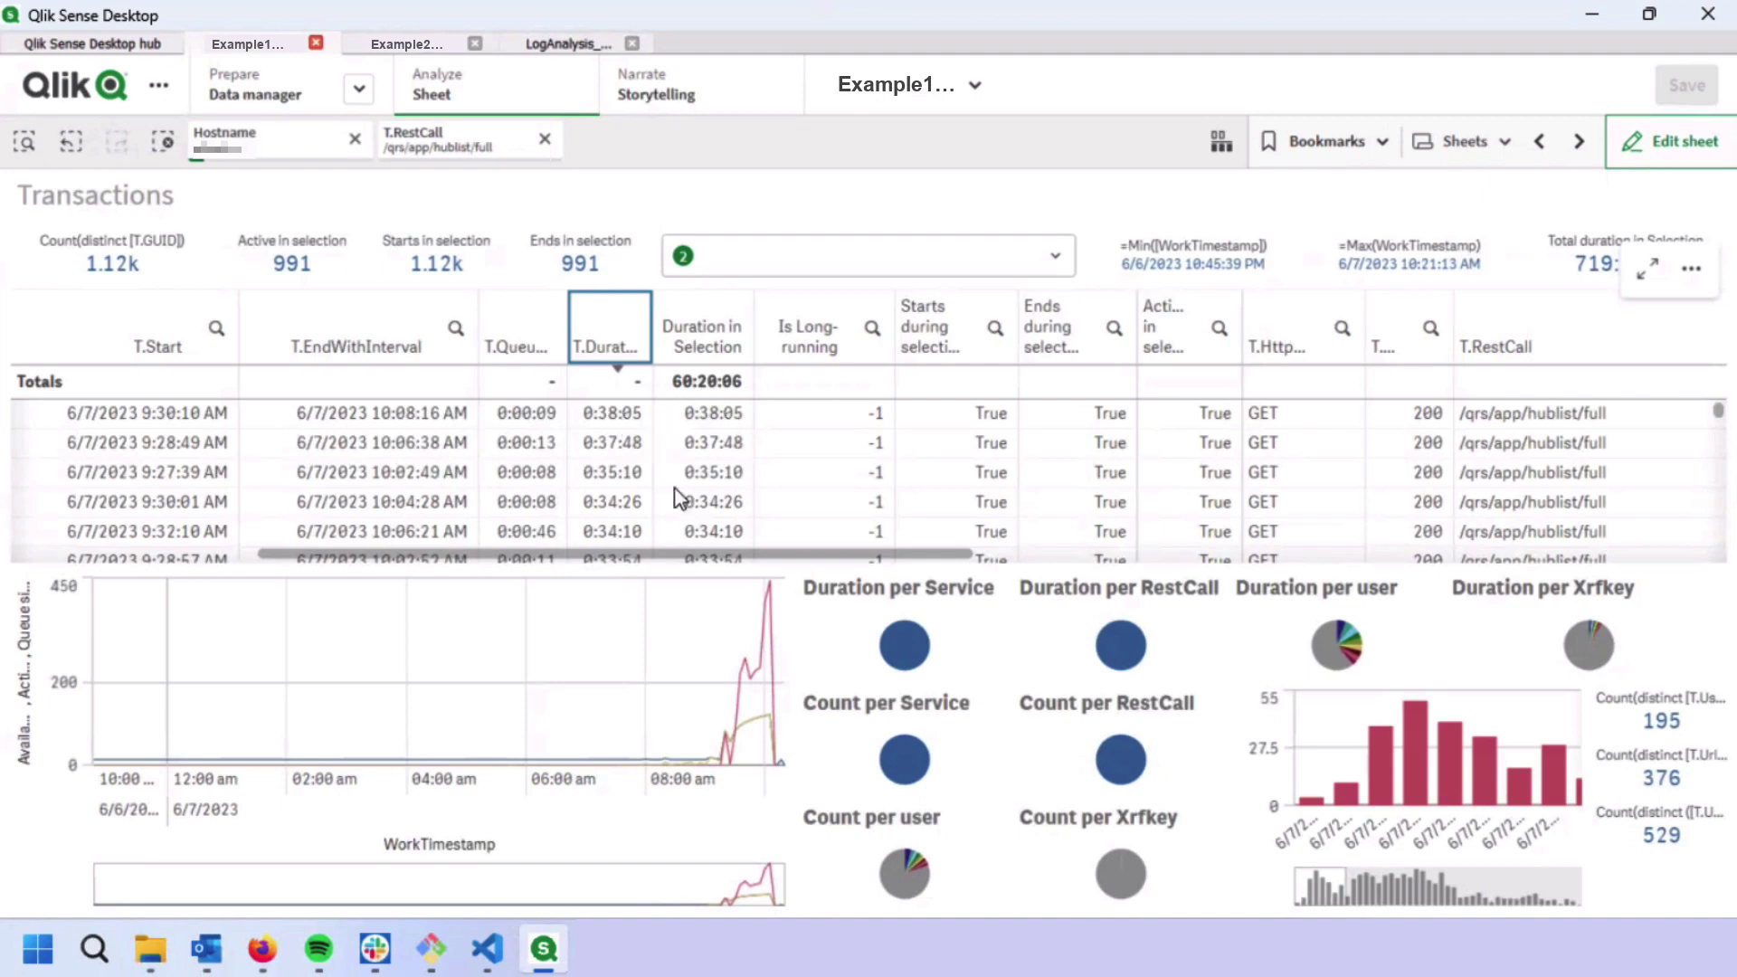
# Widen the T.UrlNoXrf column of the transactions table so the call URLs can be read.
pyautogui.moveTo(628, 561); pyautogui.dragTo(1656, 552)
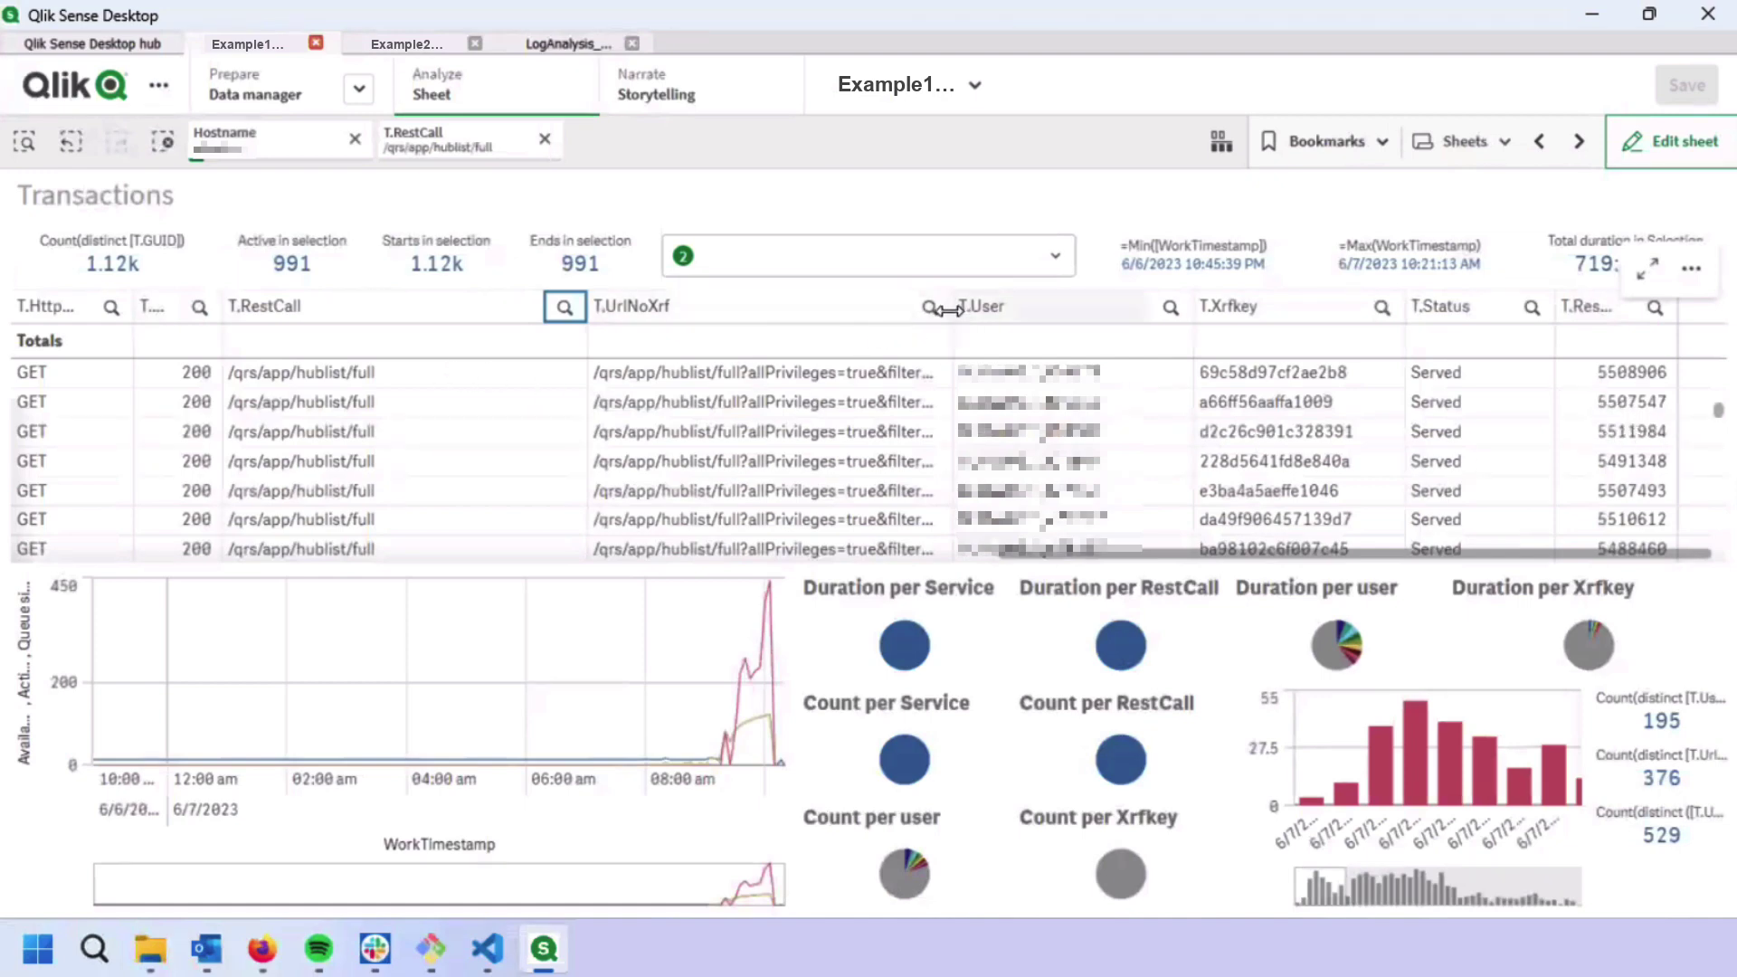
pyautogui.moveTo(952, 307); pyautogui.dragTo(1018, 310)
pyautogui.moveTo(1183, 321); pyautogui.dragTo(1206, 315)
pyautogui.moveTo(523, 273)
pyautogui.mouseDown()
pyautogui.moveTo(1230, 588)
pyautogui.moveTo(538, 264)
pyautogui.mouseUp()
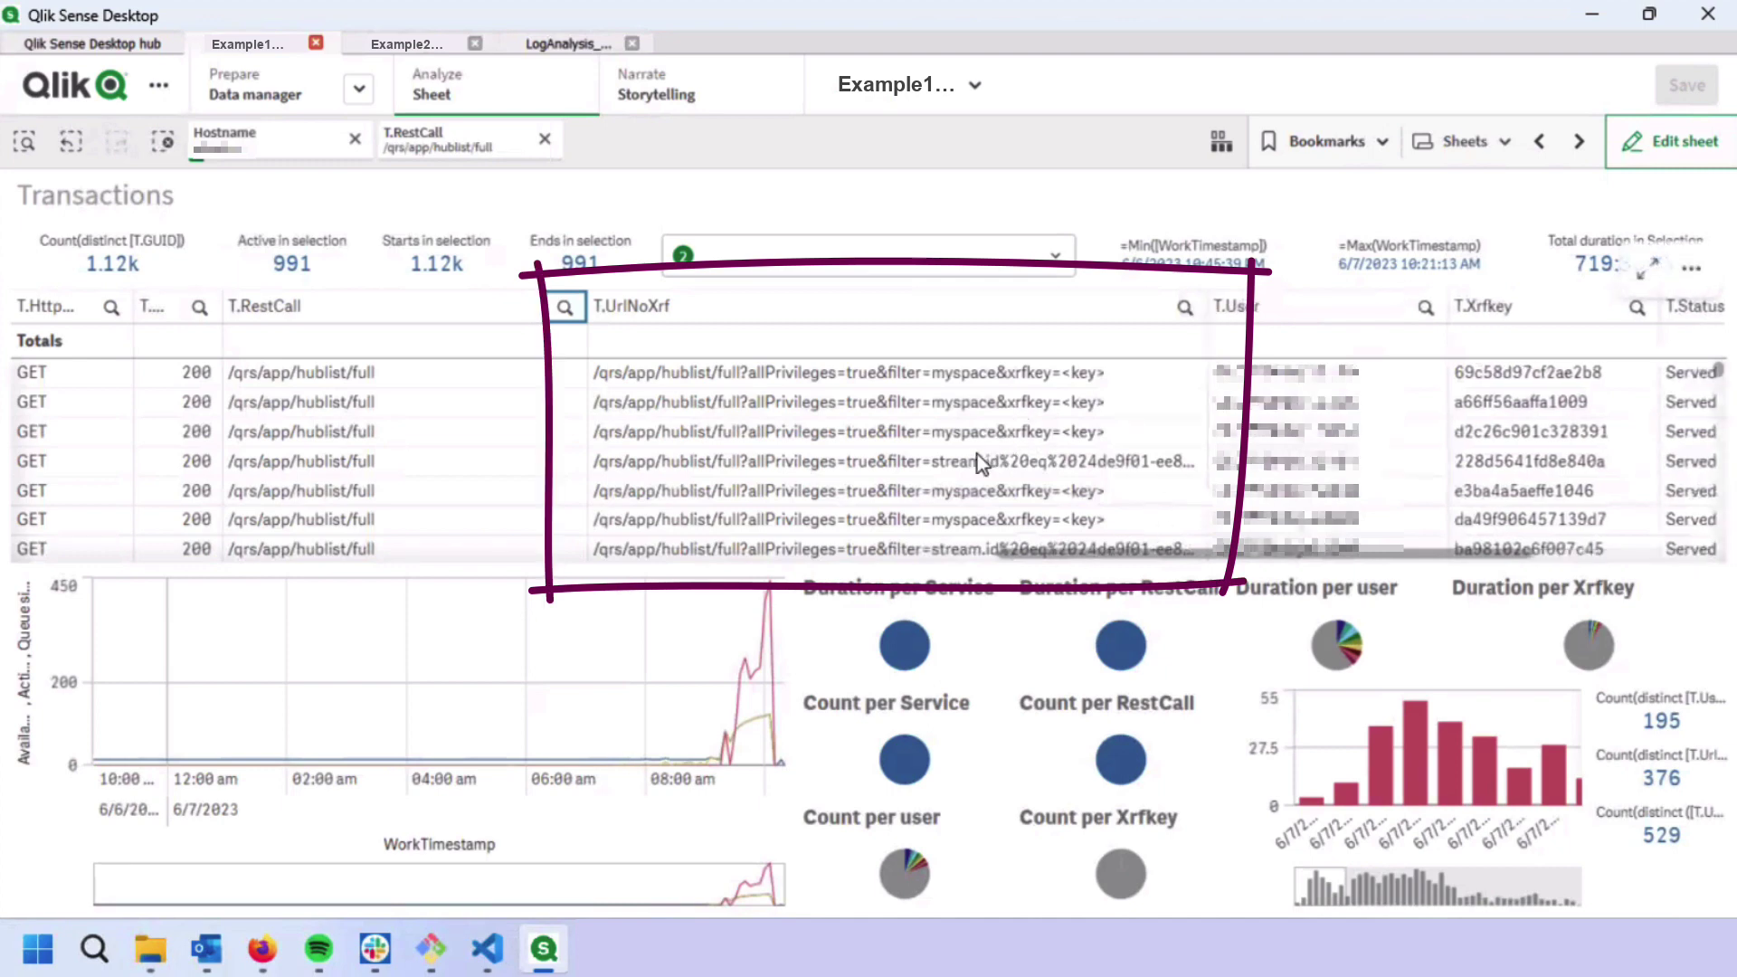
# Filter the transactions to the T.UrlNoXrf value with a stream.id filter, undo that selection, and view the table's remaining columns.
pyautogui.click(881, 471)
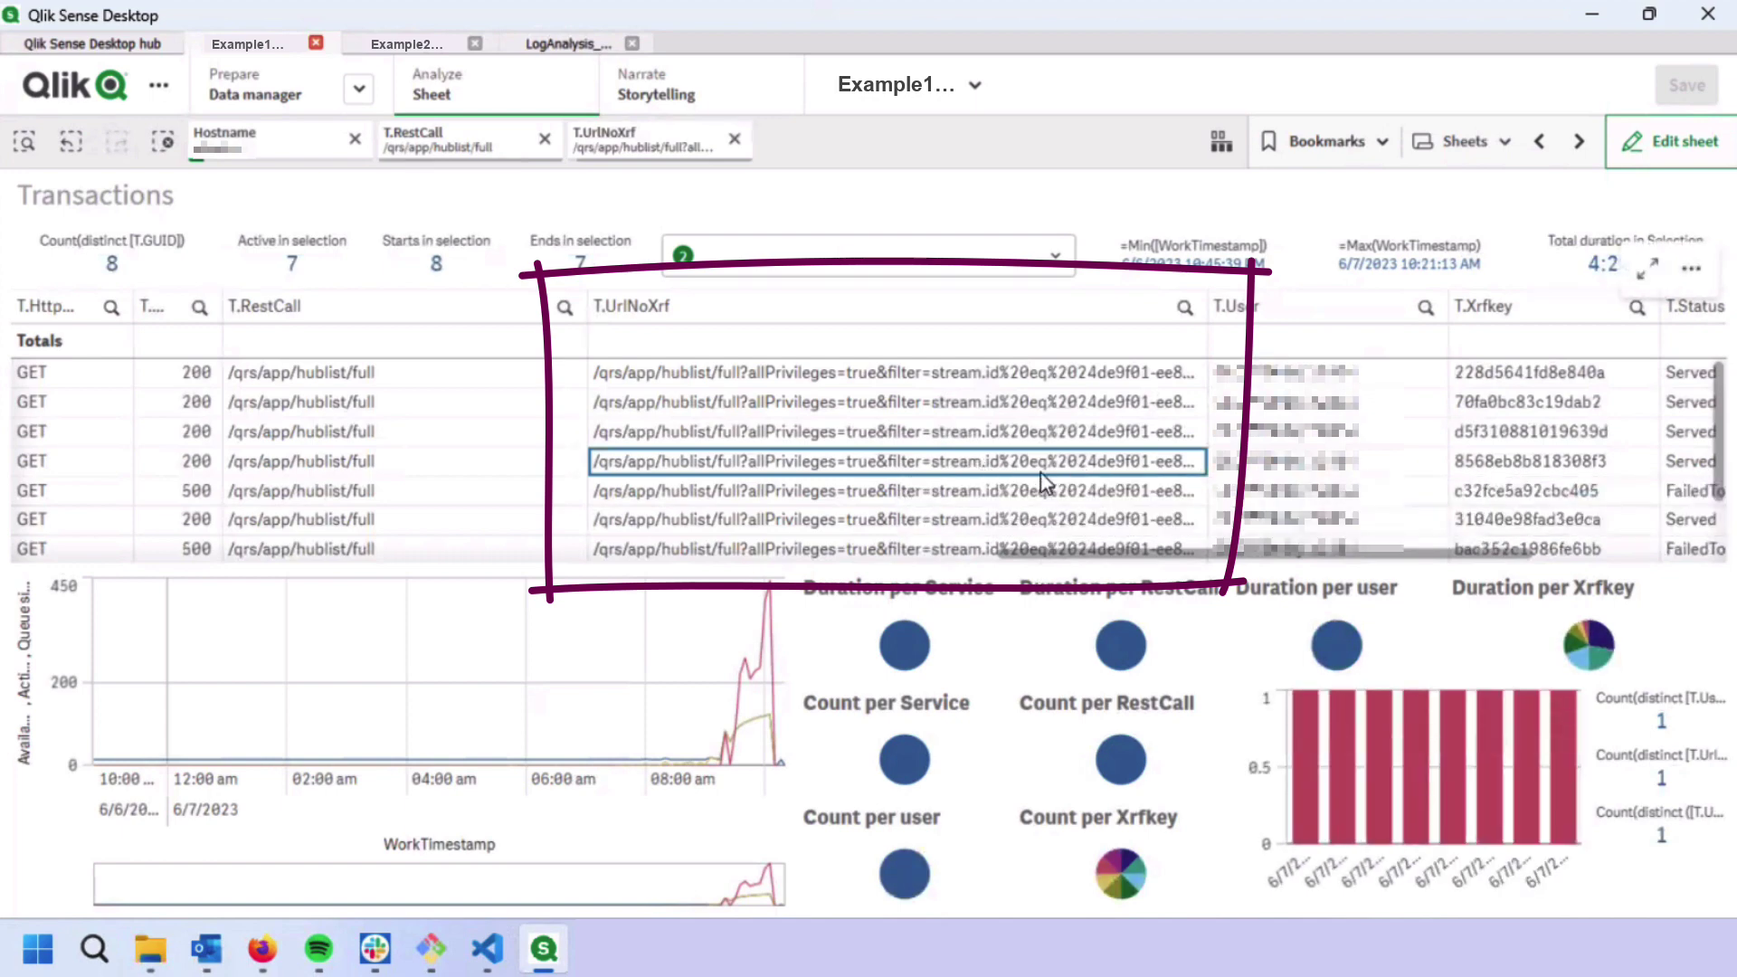
pyautogui.click(70, 141)
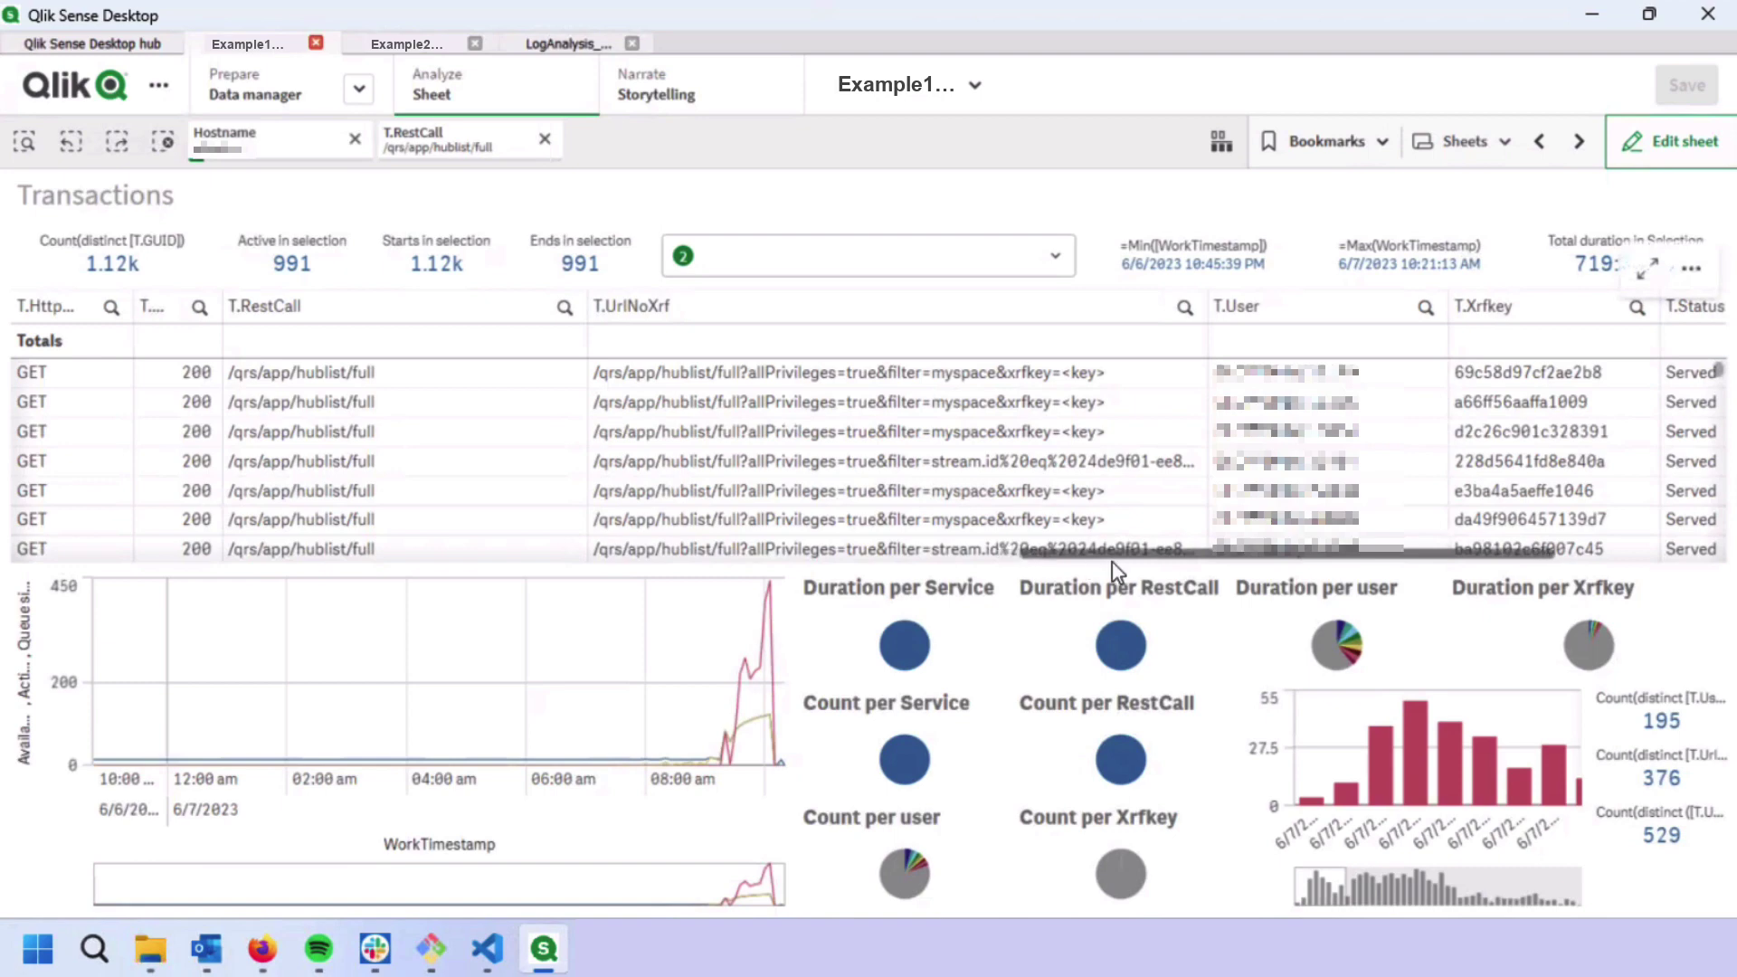
pyautogui.moveTo(1111, 559); pyautogui.dragTo(1267, 556)
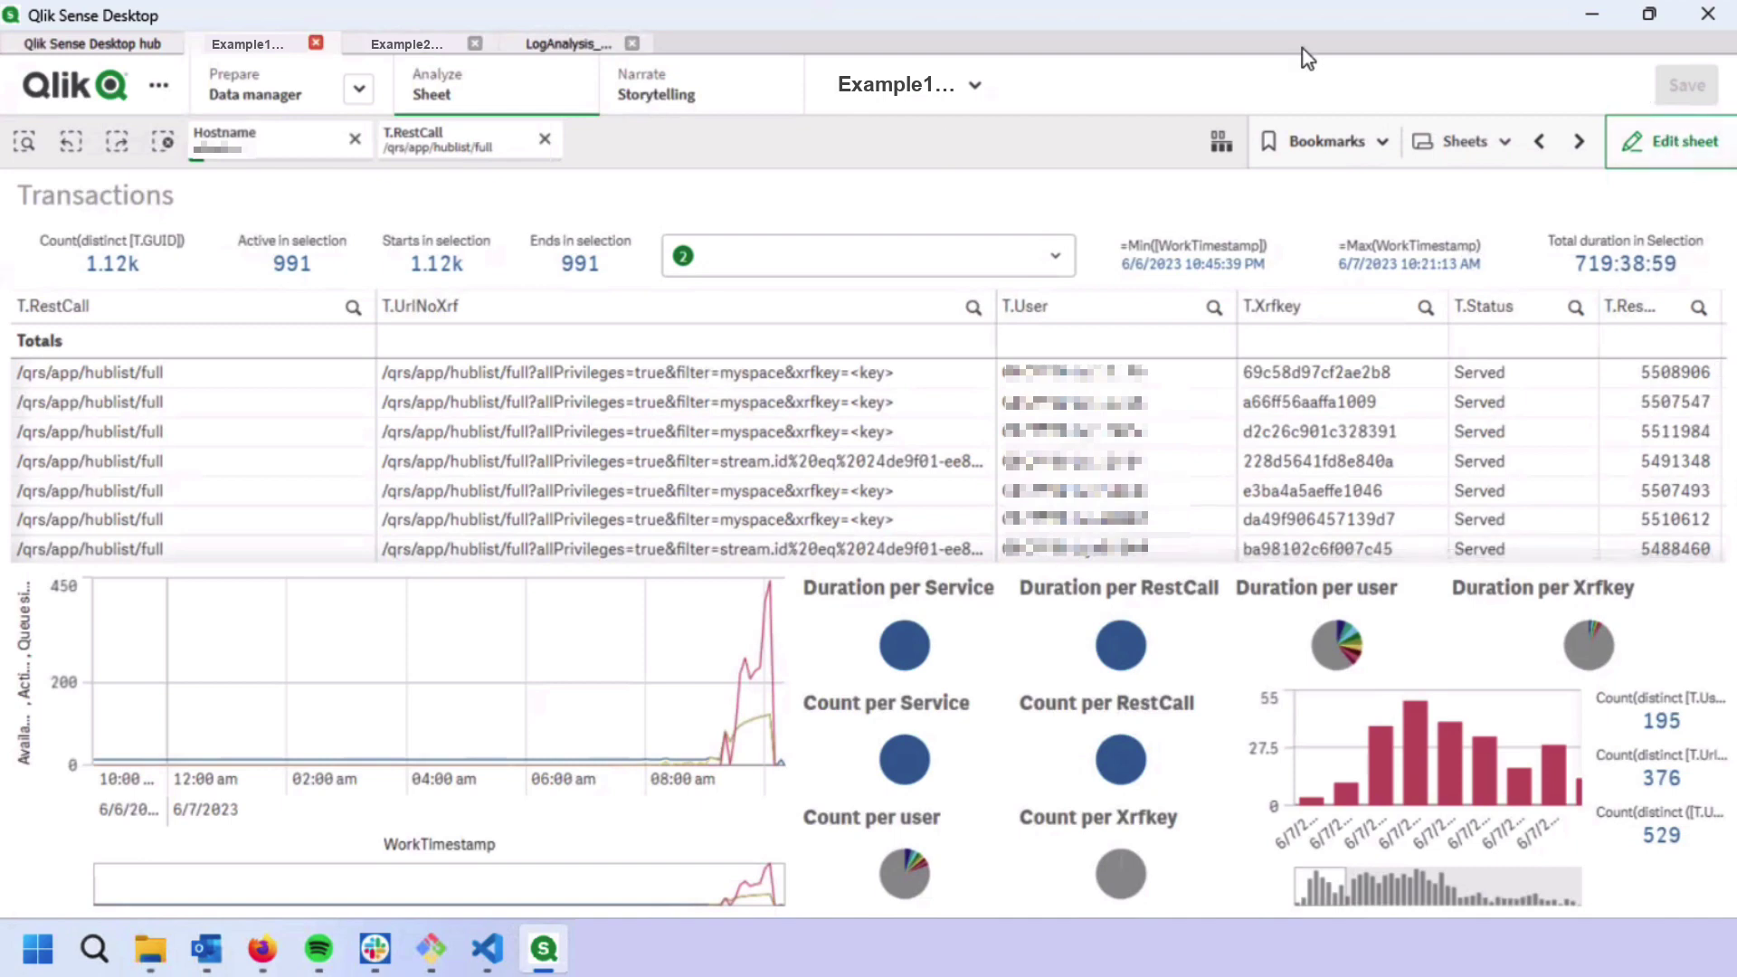
# Open the Engine Load sheet in the Example2 log analysis app and enlarge the Memory utilization (%) chart.
pyautogui.click(407, 44)
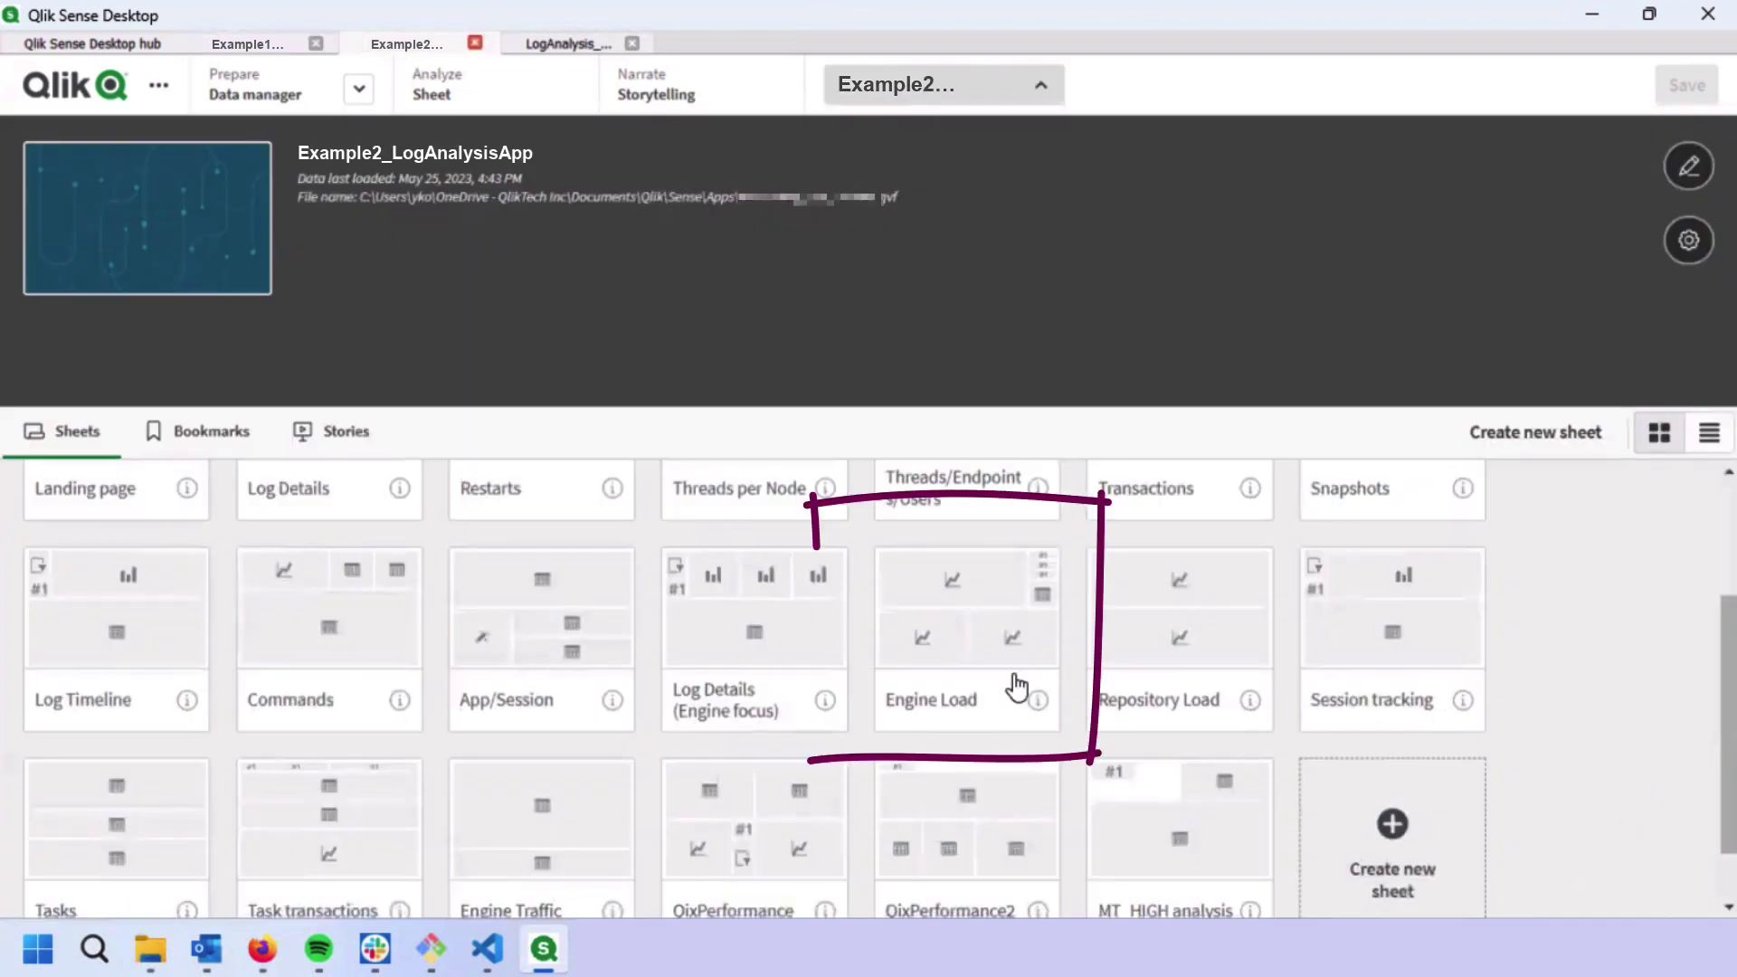
pyautogui.click(971, 622)
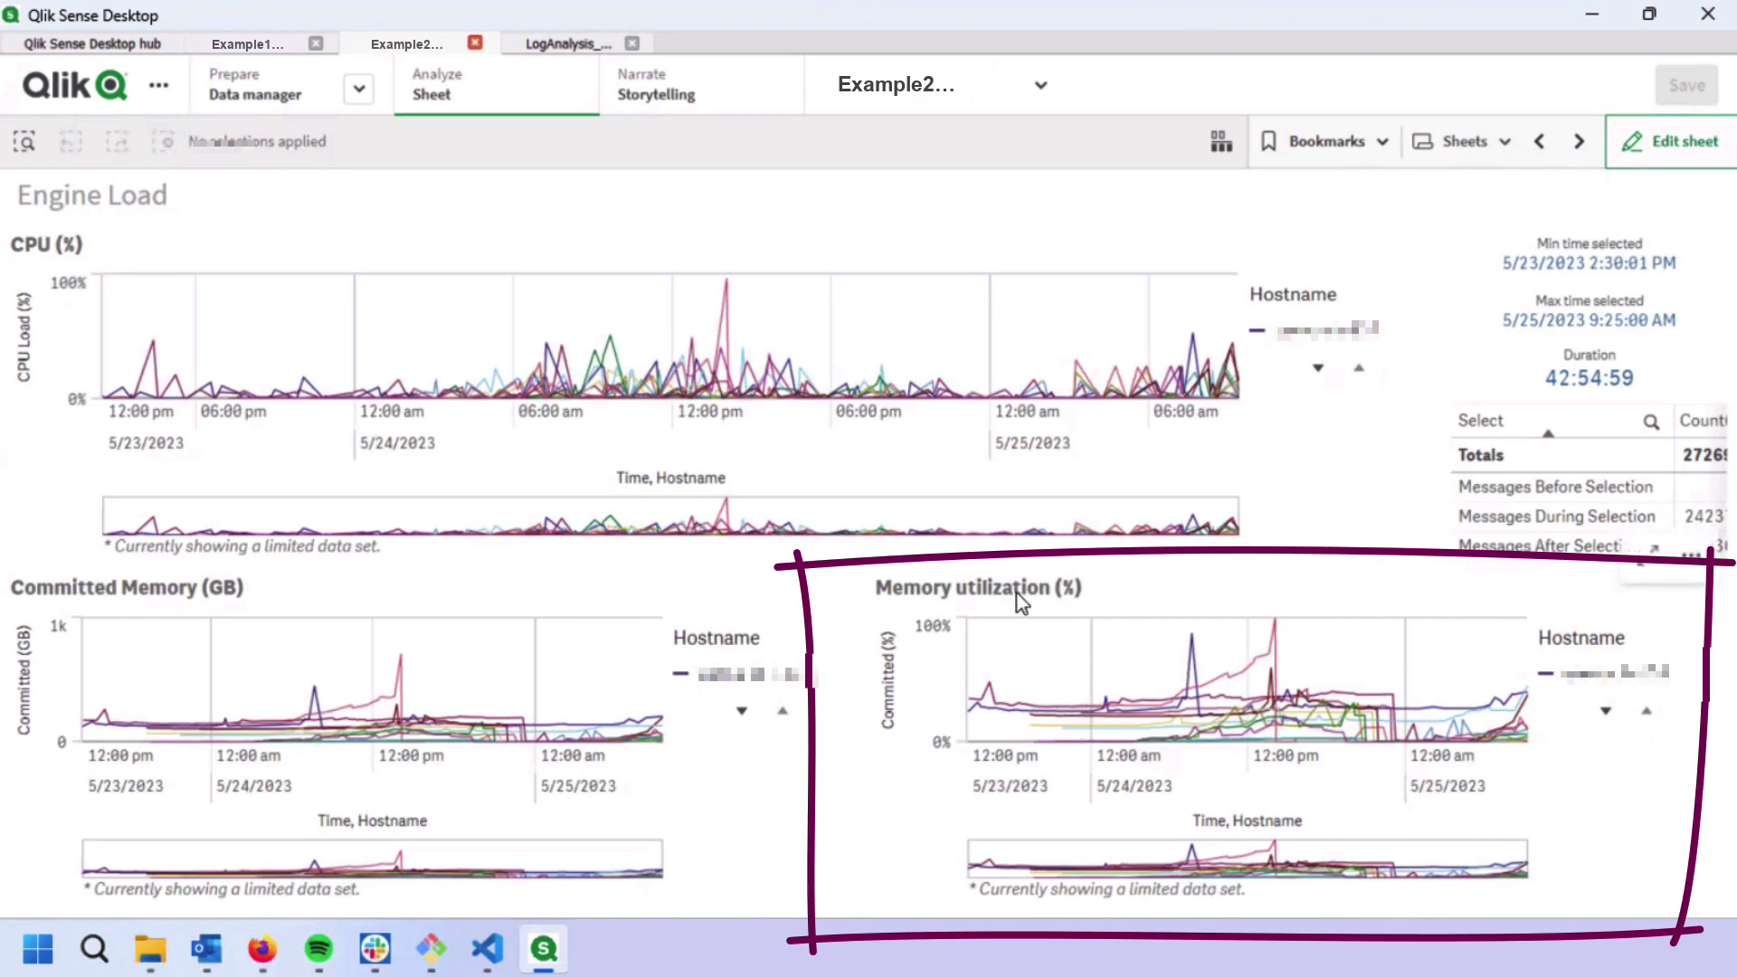
pyautogui.moveTo(1238, 729)
pyautogui.click(1650, 549)
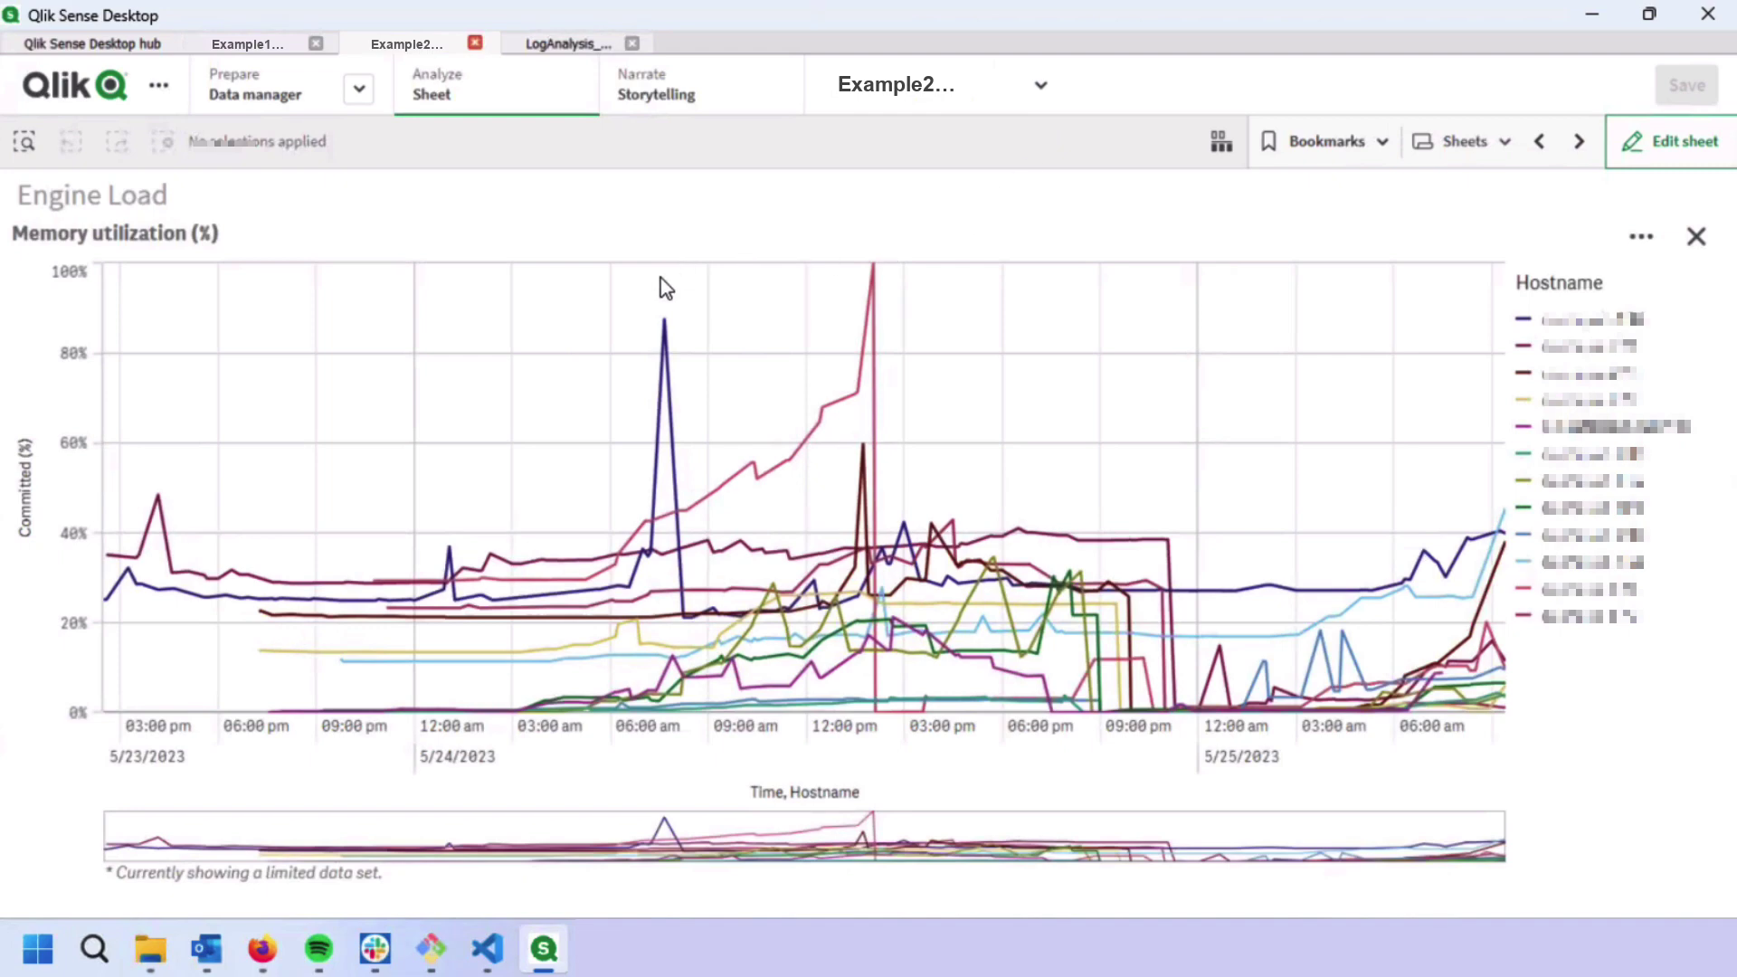
# Filter the Memory utilization (%) chart to the host whose line climbs steadily to 100%.
pyautogui.click(666, 324)
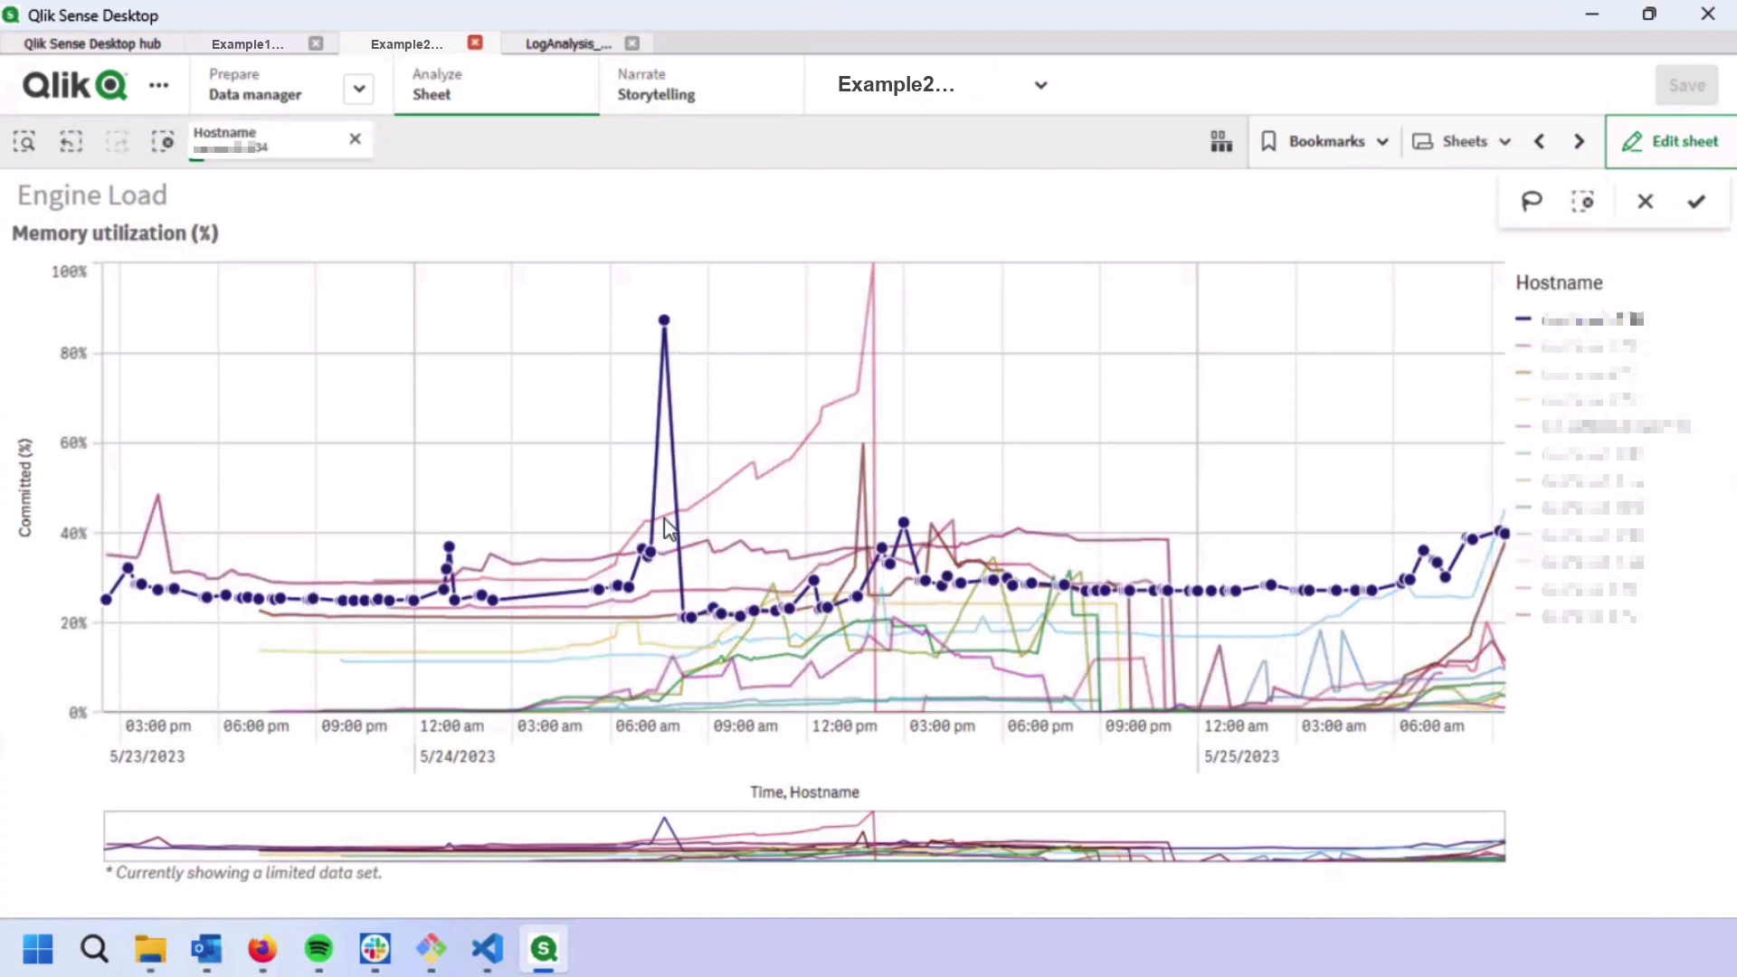
pyautogui.click(882, 271)
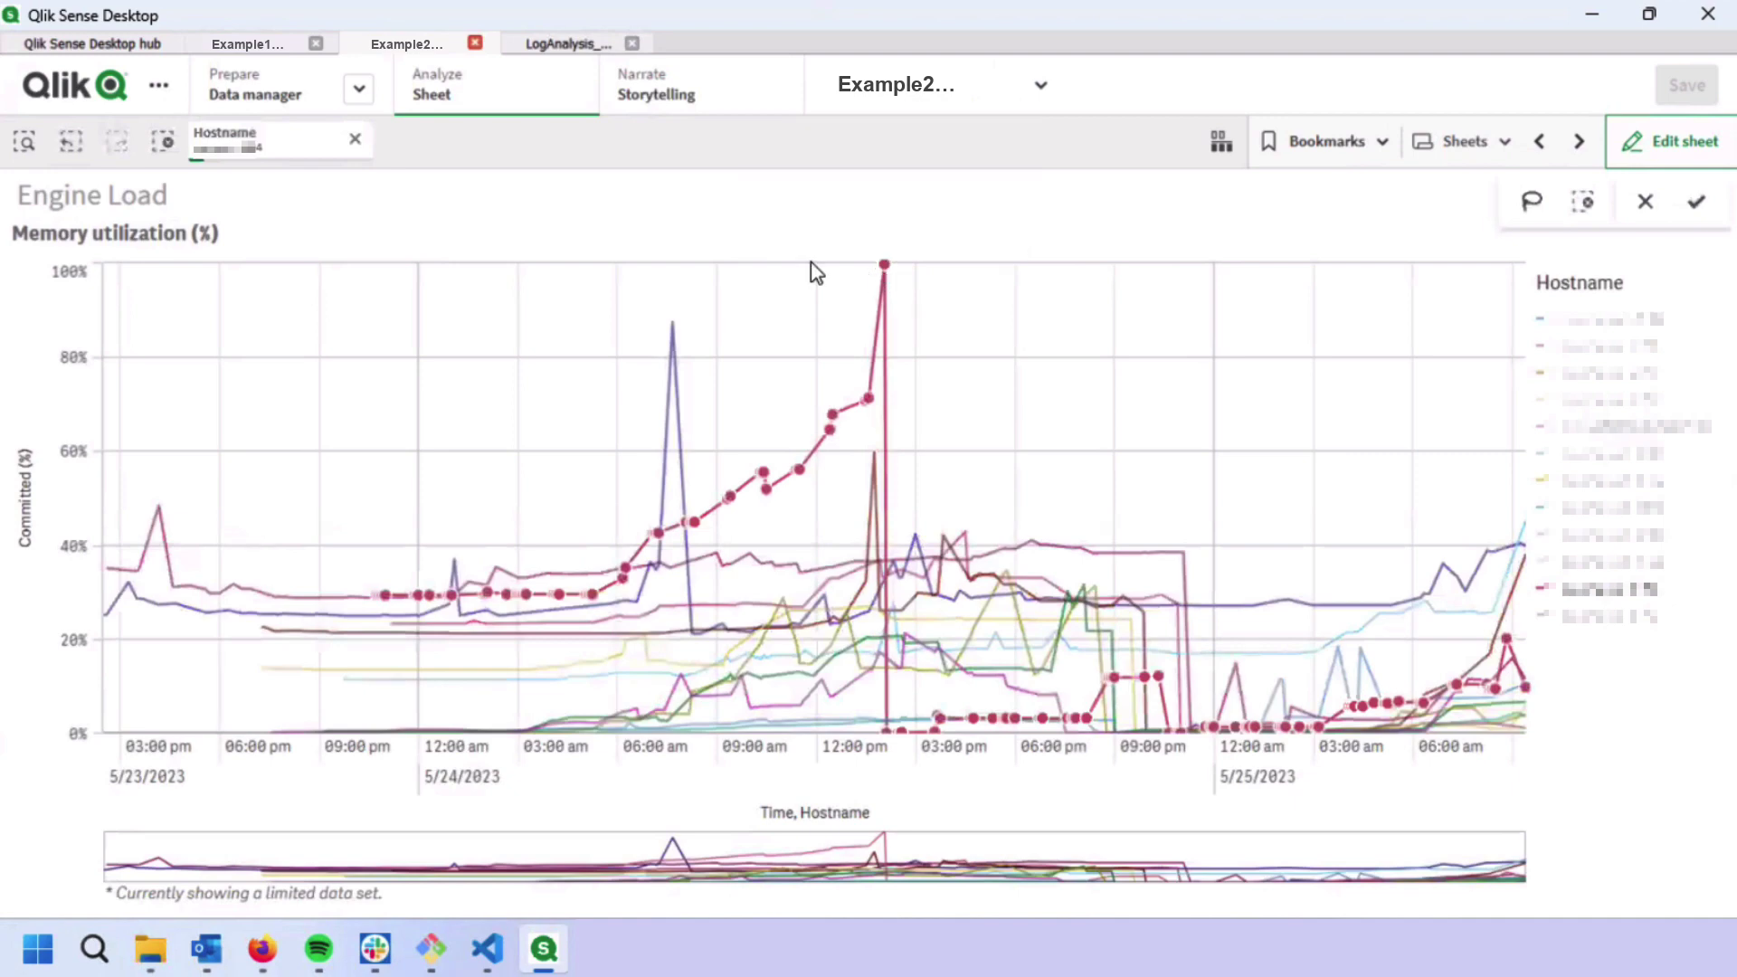
pyautogui.click(683, 214)
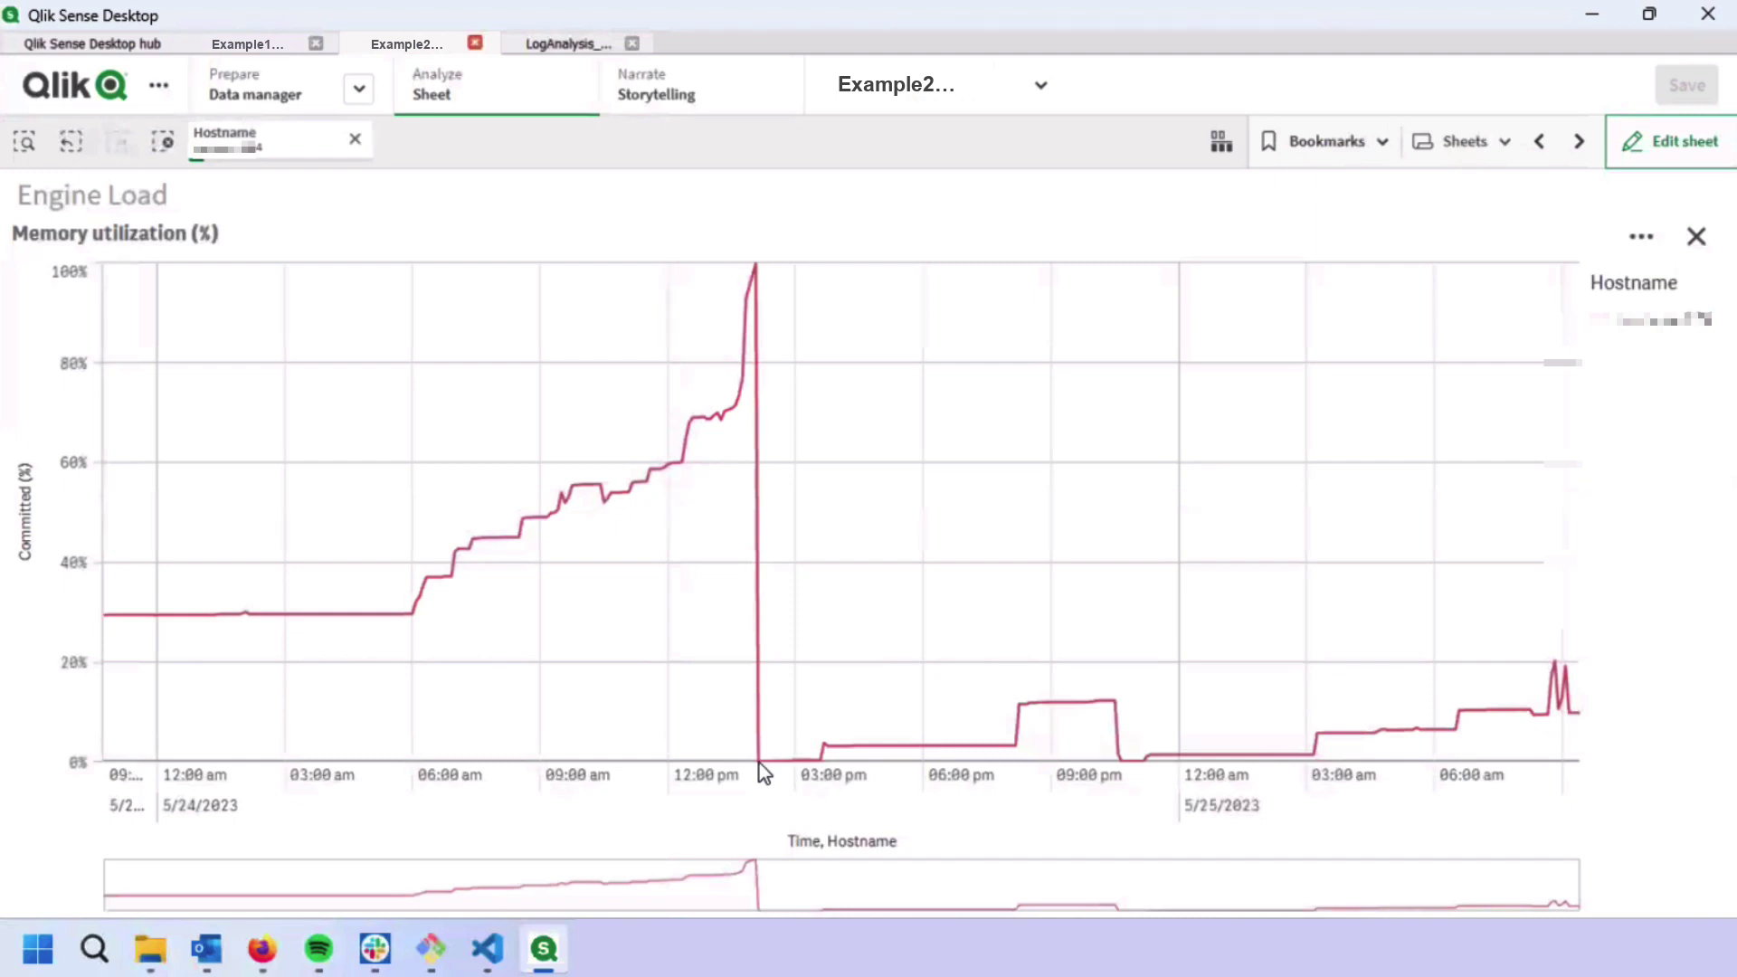
pyautogui.moveTo(759, 762)
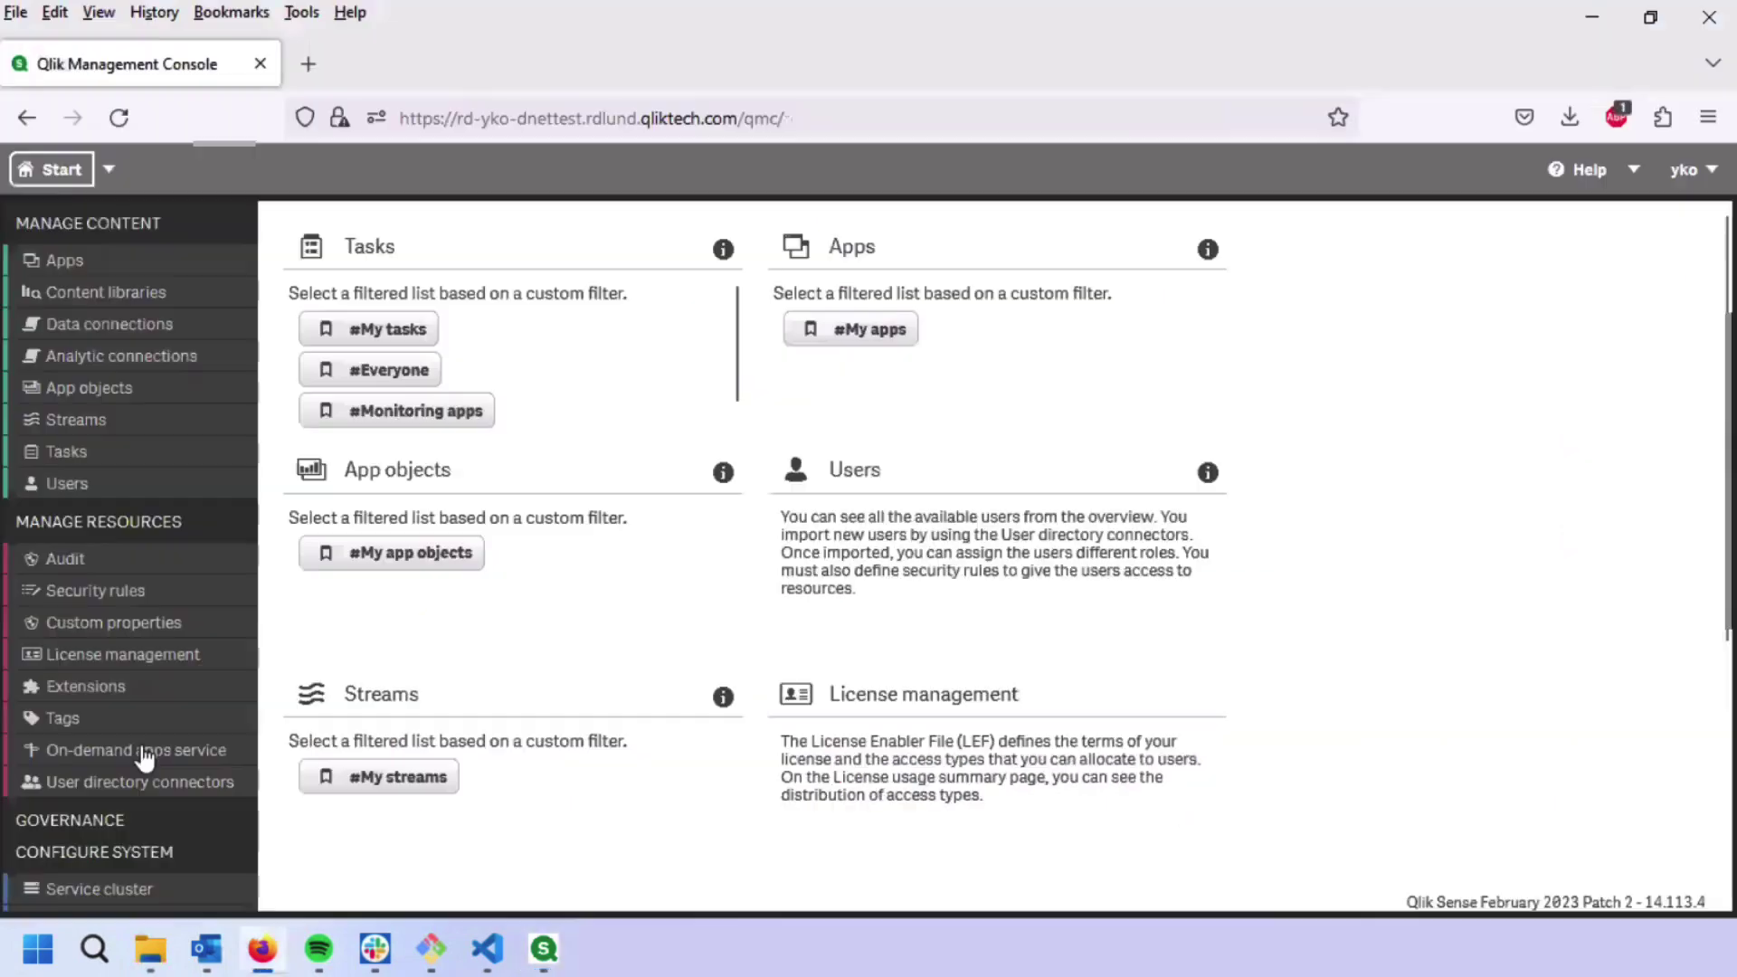
# In the Qlik Management Console, open the Central engine's logging settings and view the options for QIX performance log level.
pyautogui.scroll(-5, 93, 609)
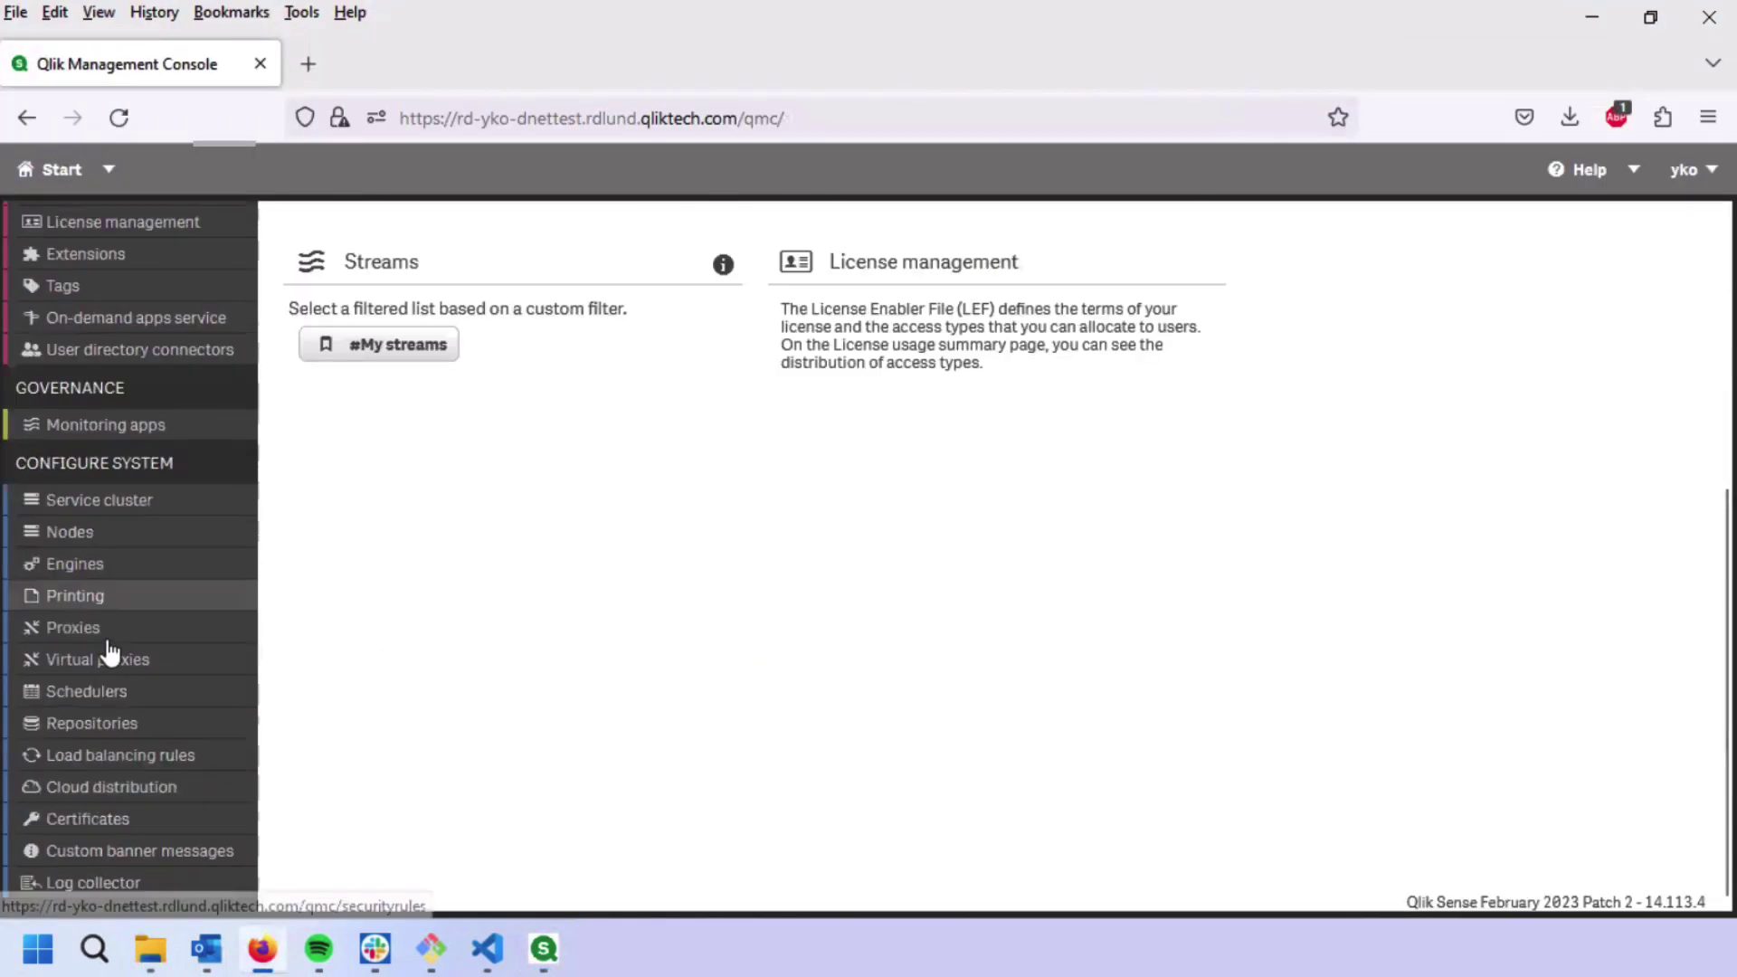
pyautogui.click(79, 564)
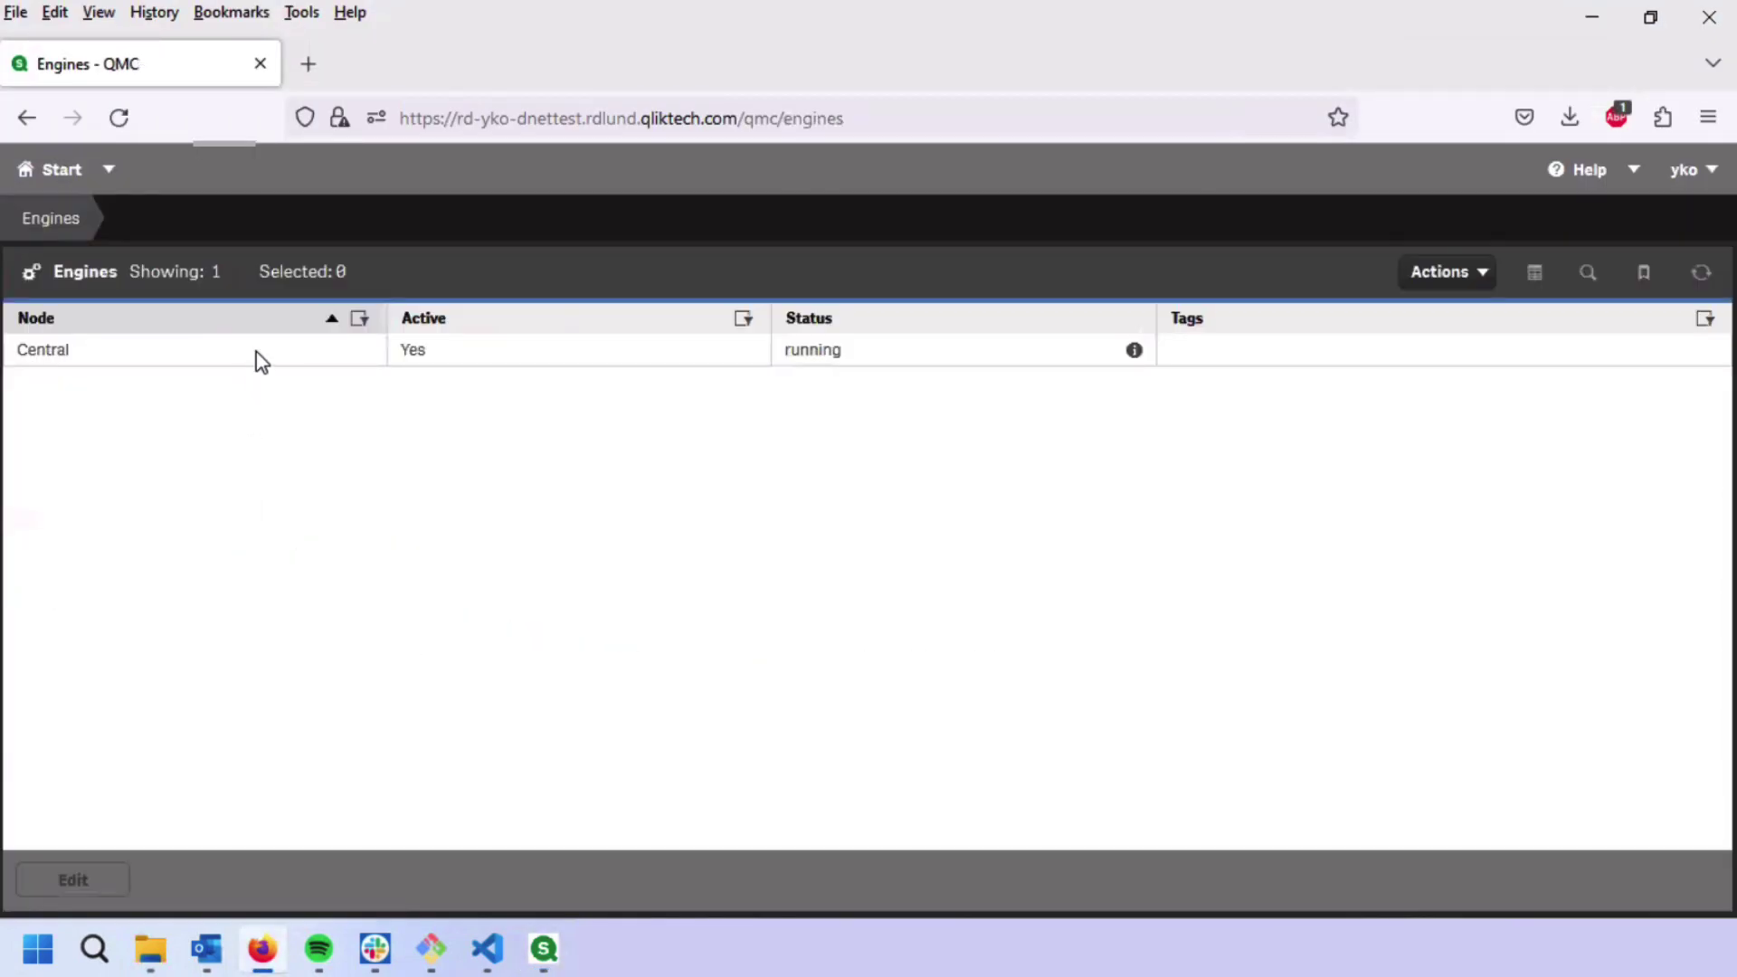
pyautogui.doubleClick(257, 351)
pyautogui.click(1480, 507)
pyautogui.scroll(-1, 1023, 627)
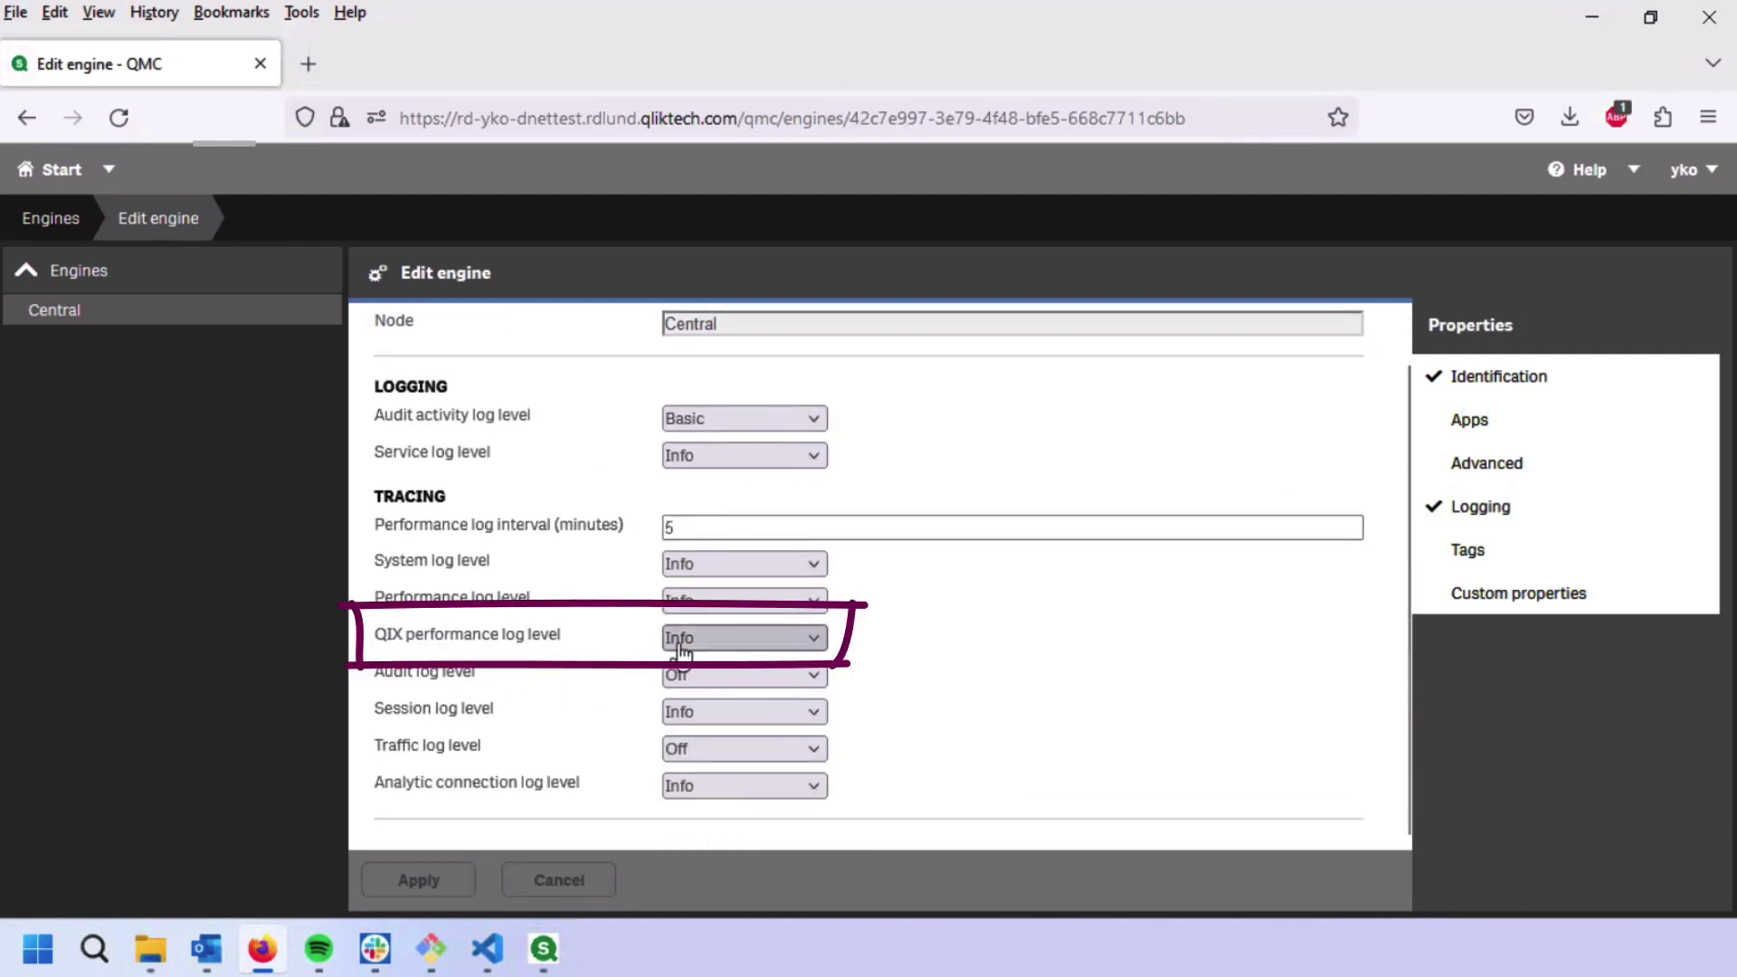
pyautogui.click(776, 639)
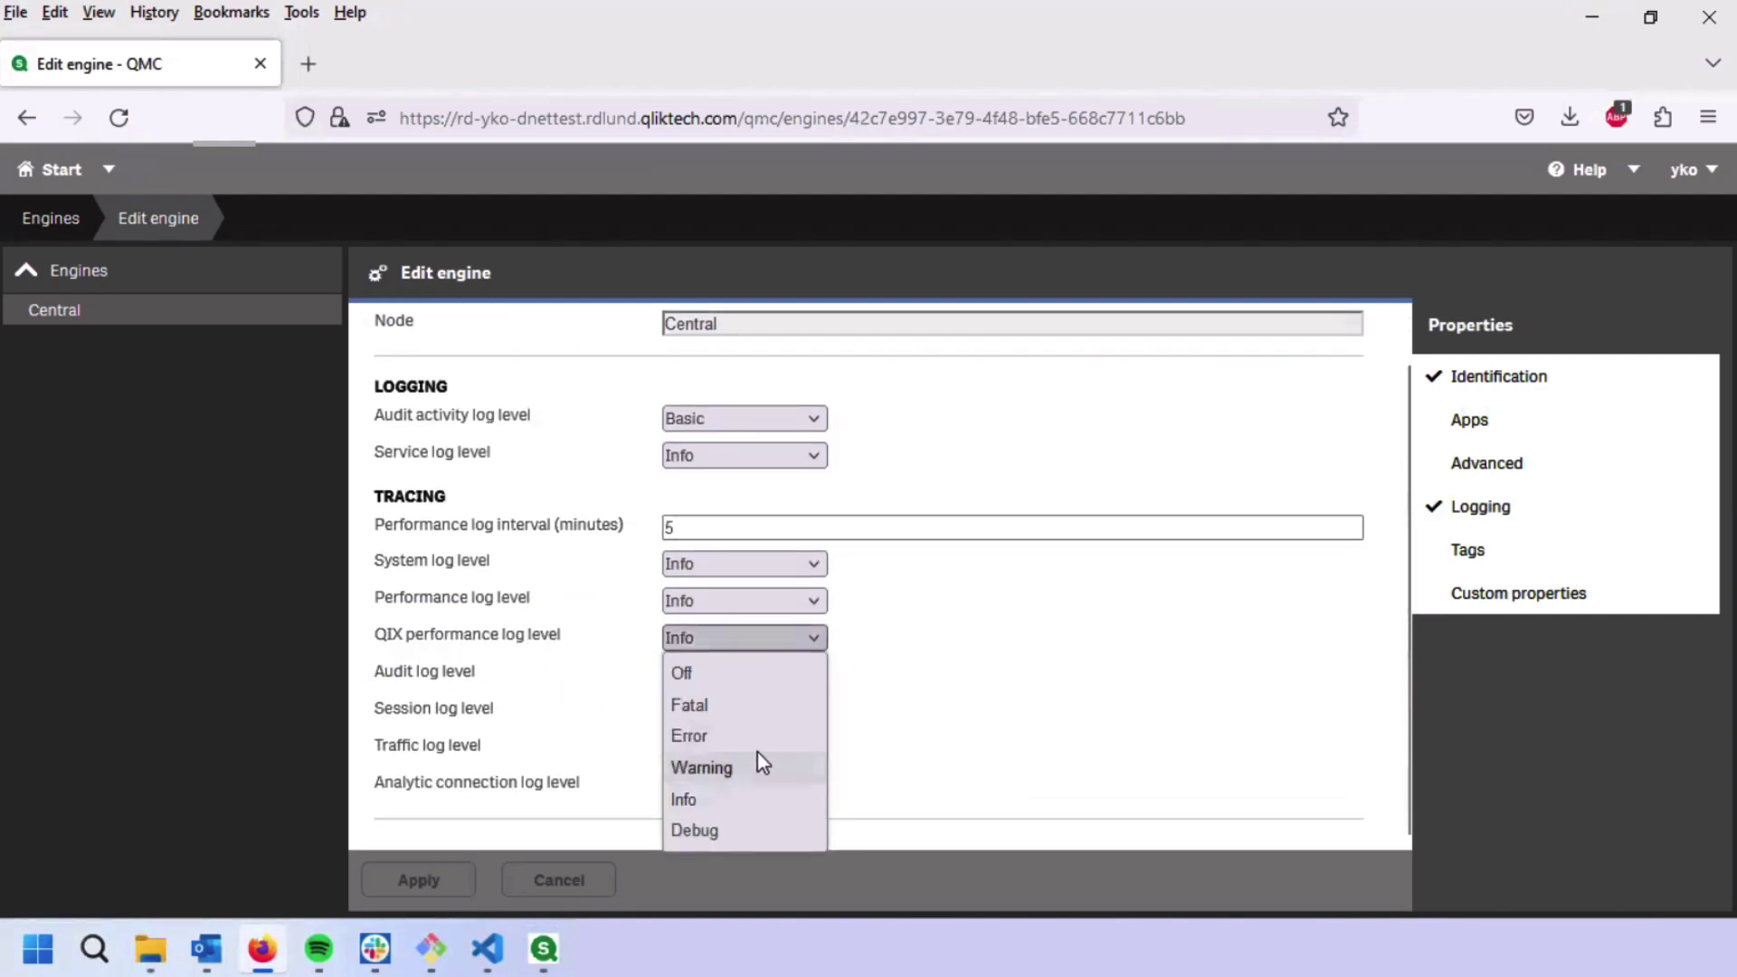
pyautogui.click(795, 646)
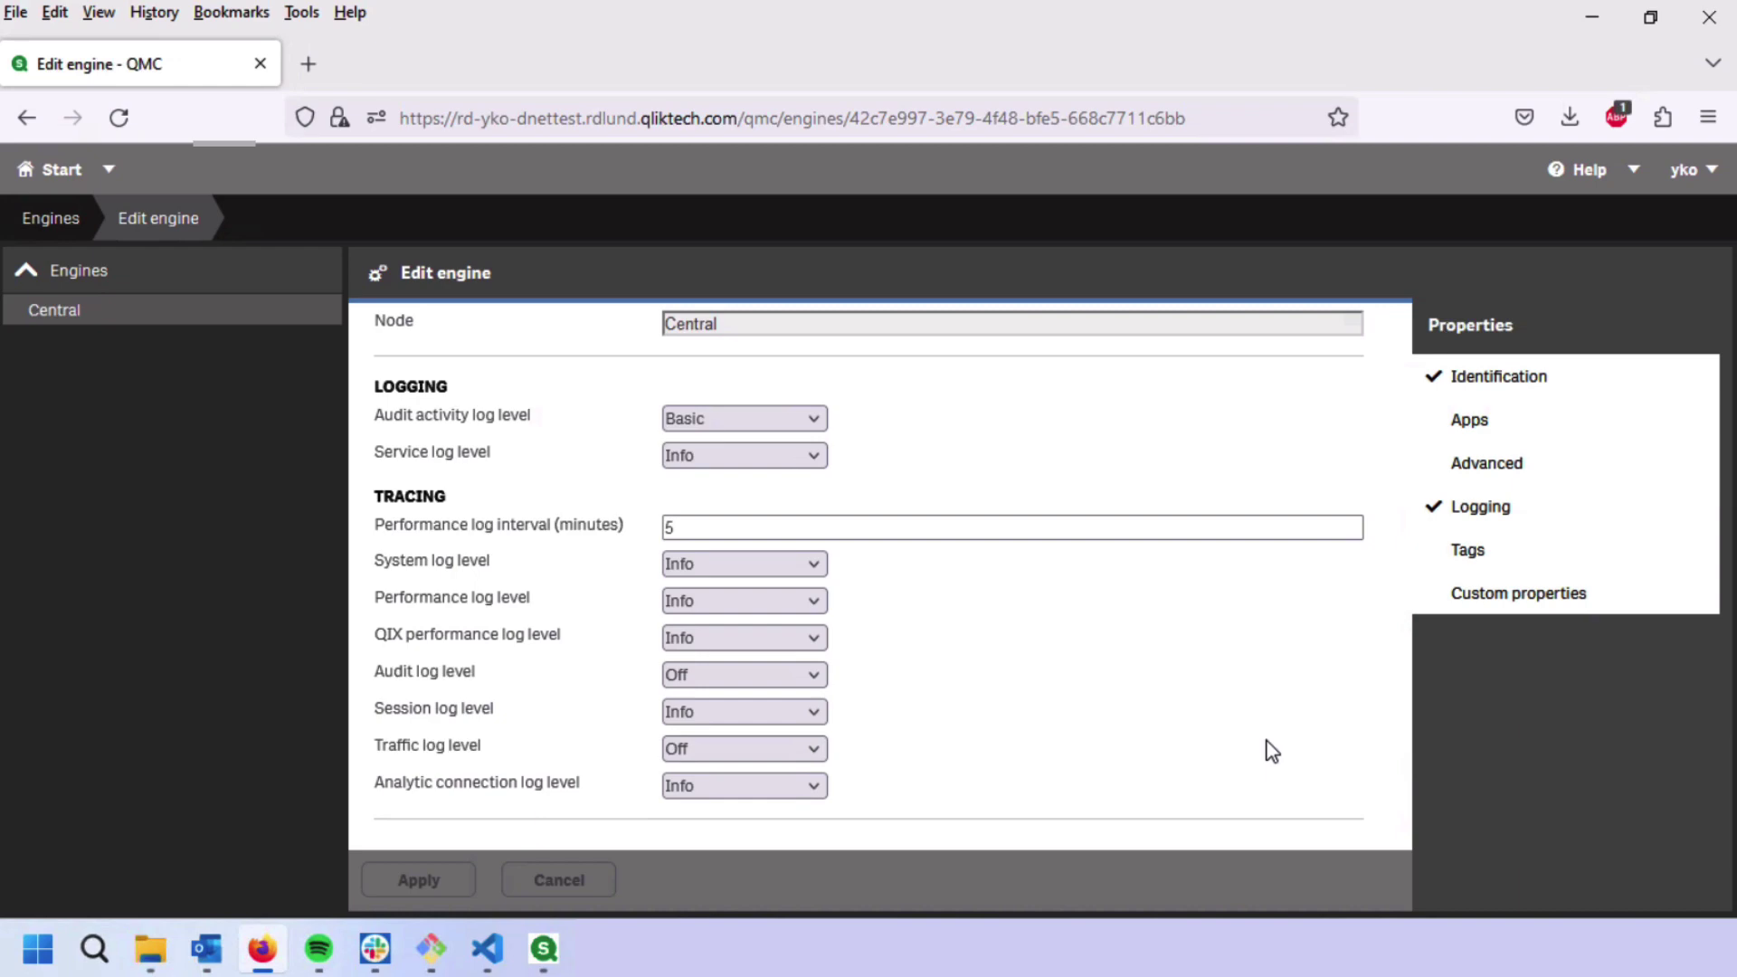
# Switch back to Qlik Sense Desktop and filter the QixPerformance2 sheet to the Doc::DoReload method.
pyautogui.click(543, 959)
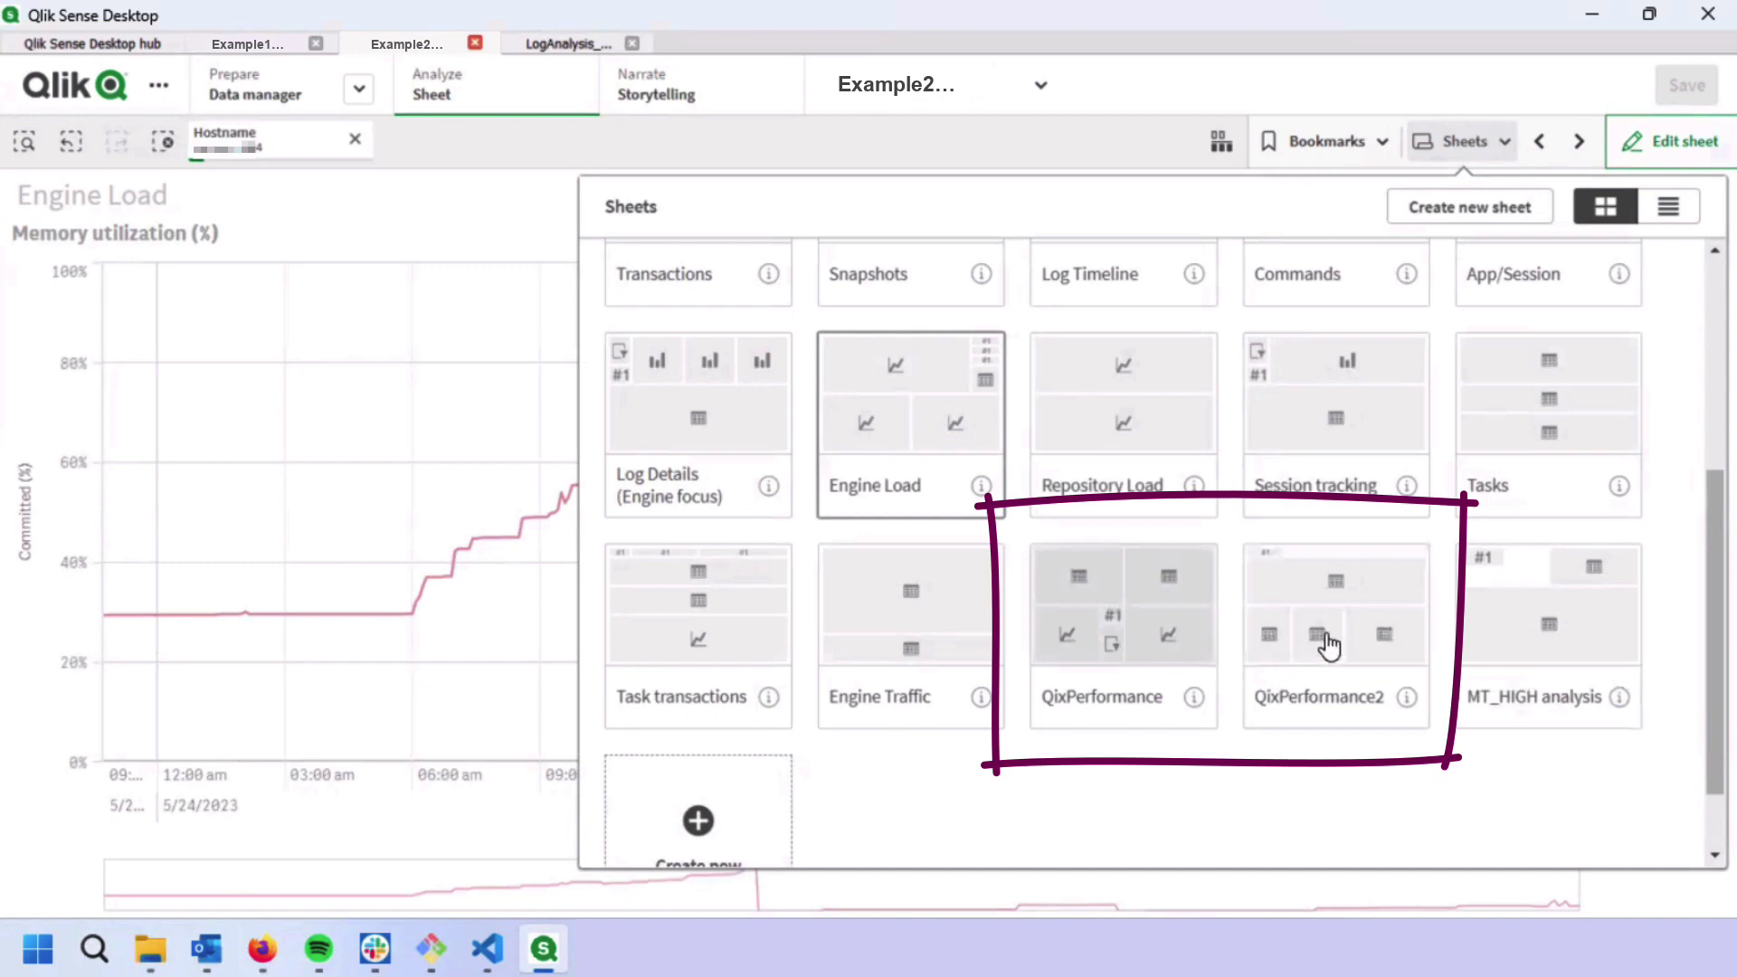
pyautogui.click(1391, 621)
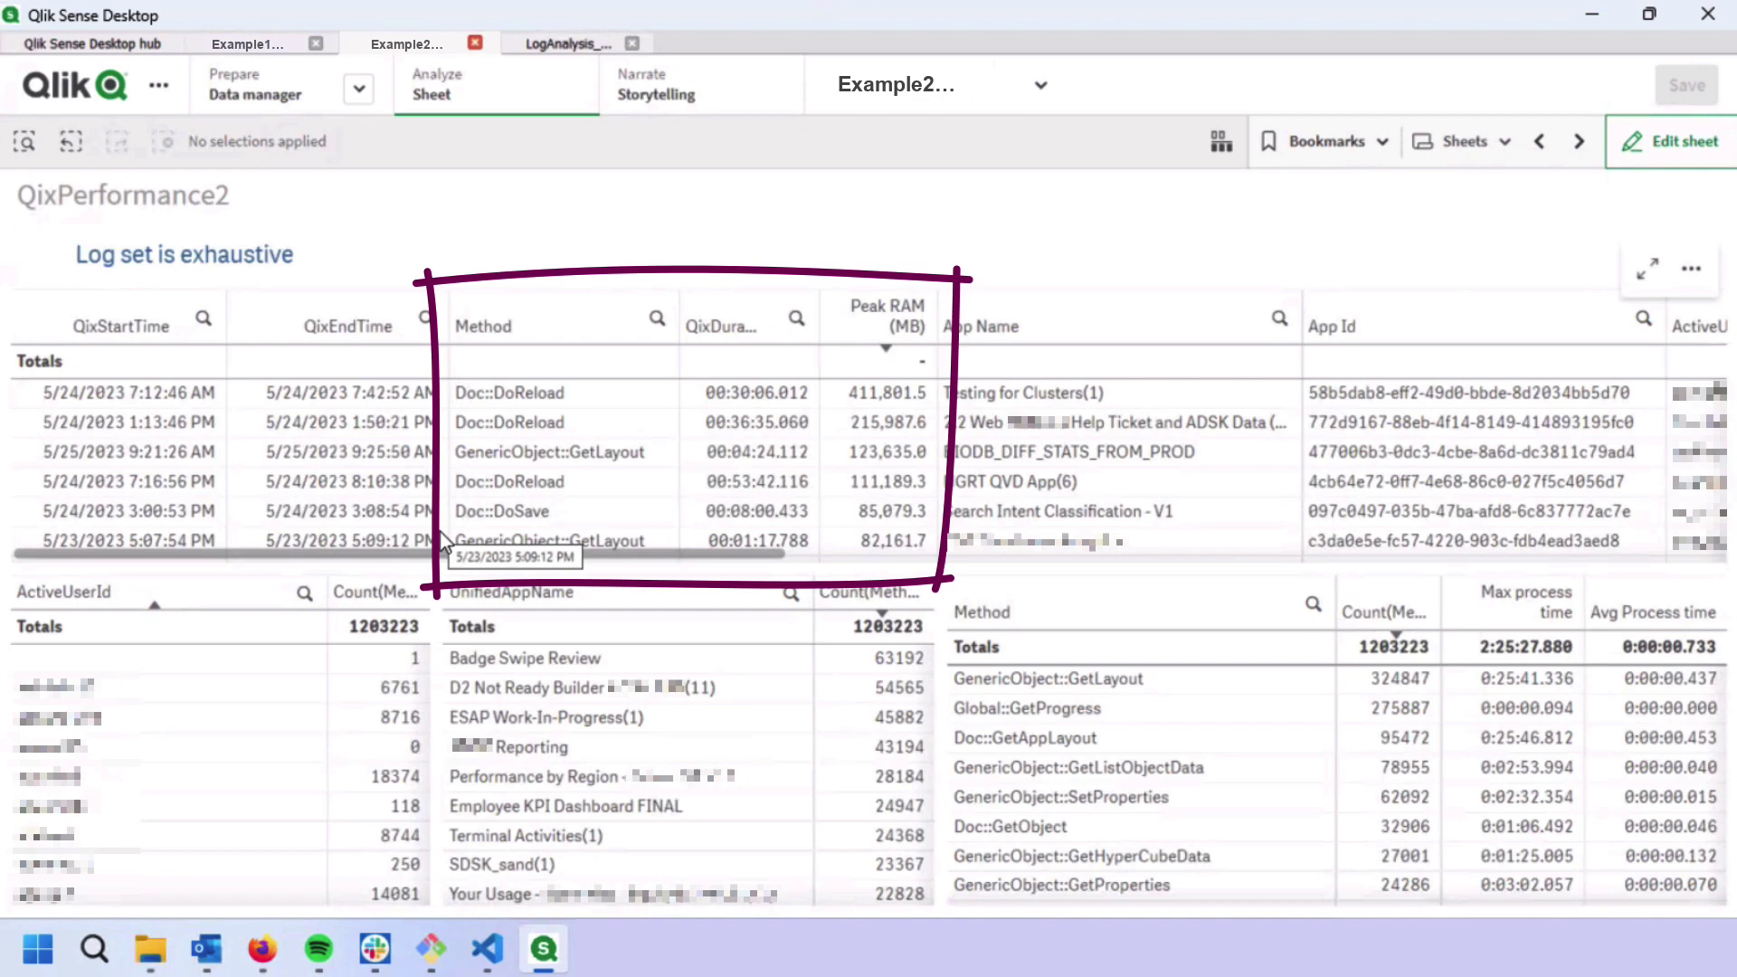
pyautogui.click(574, 389)
pyautogui.click(606, 186)
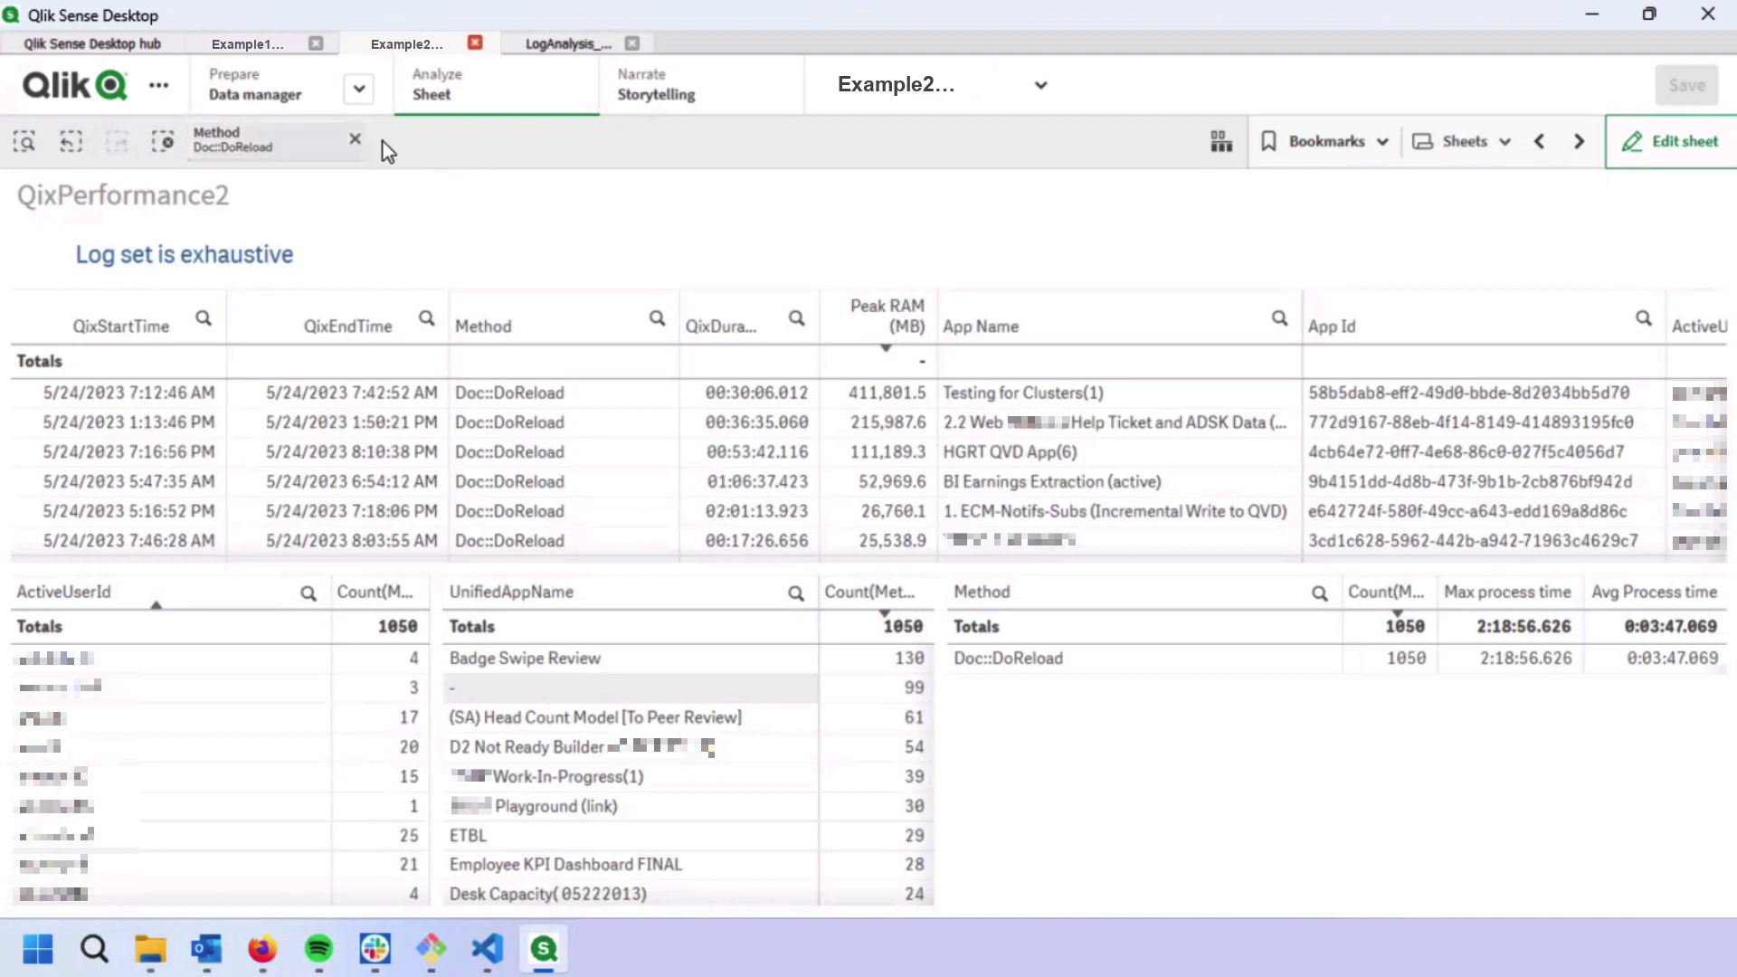
# Clear the Doc::DoReload selection and filter the QIX calls to the GenericObject::GetLayout method instead.
pyautogui.hotkey('ctrl', 'shift', 'd')
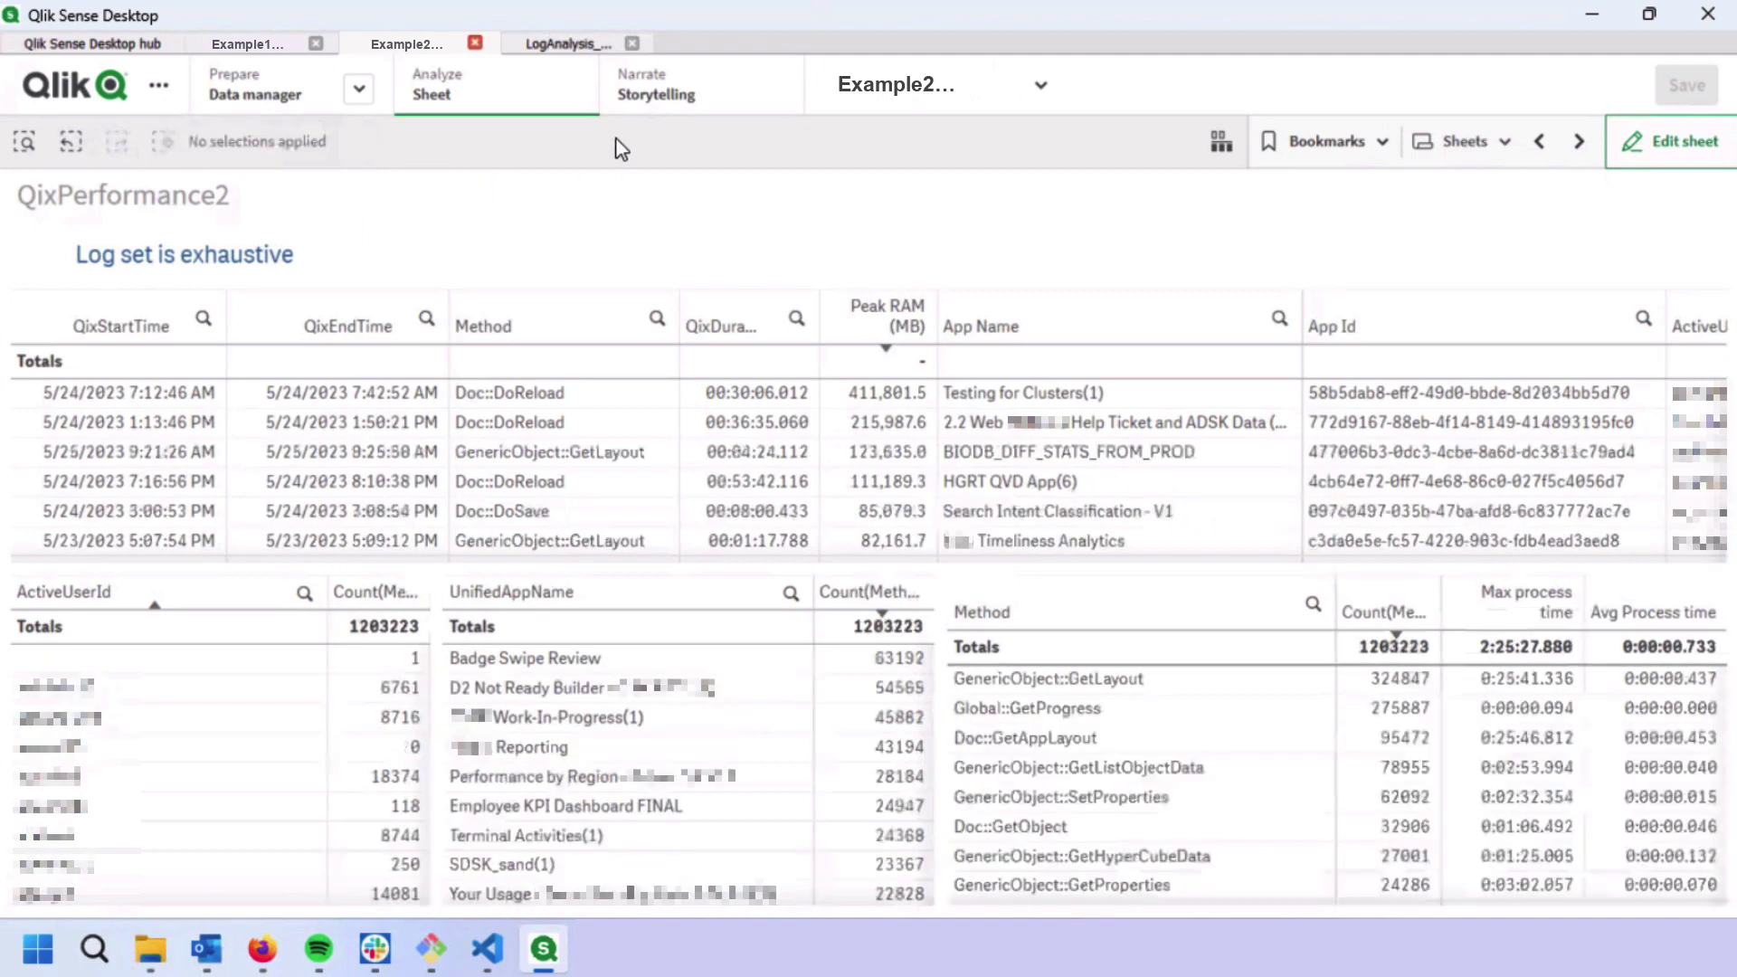
pyautogui.click(594, 454)
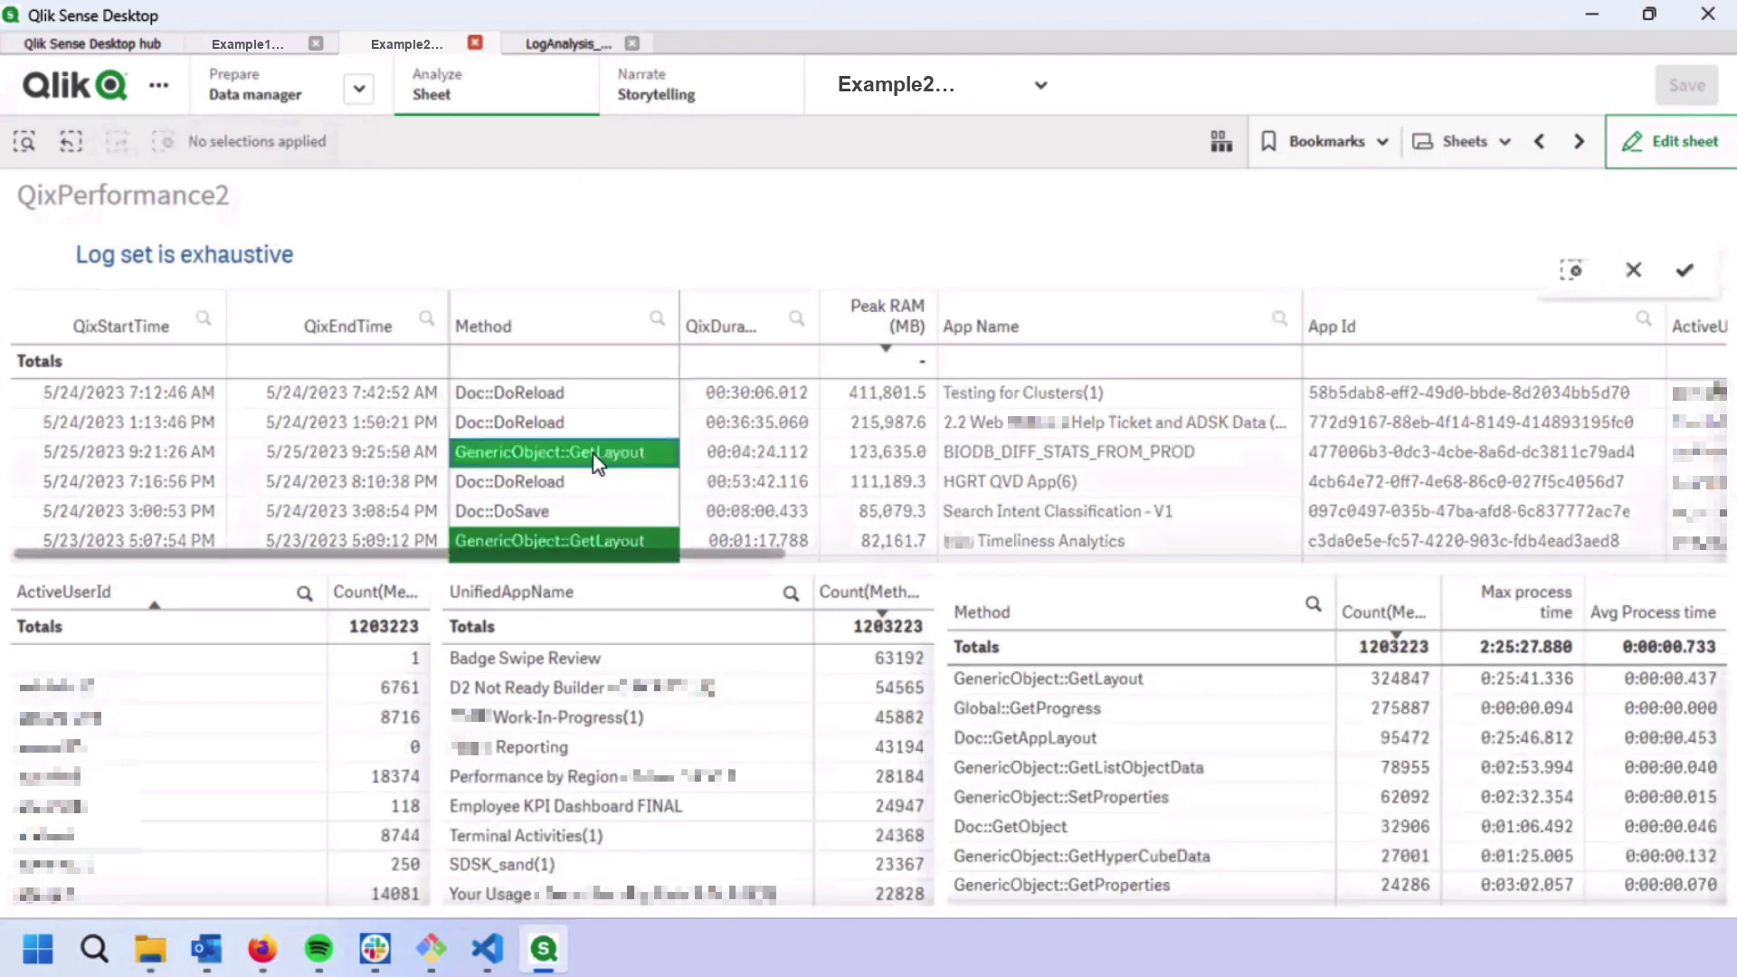
pyautogui.click(579, 201)
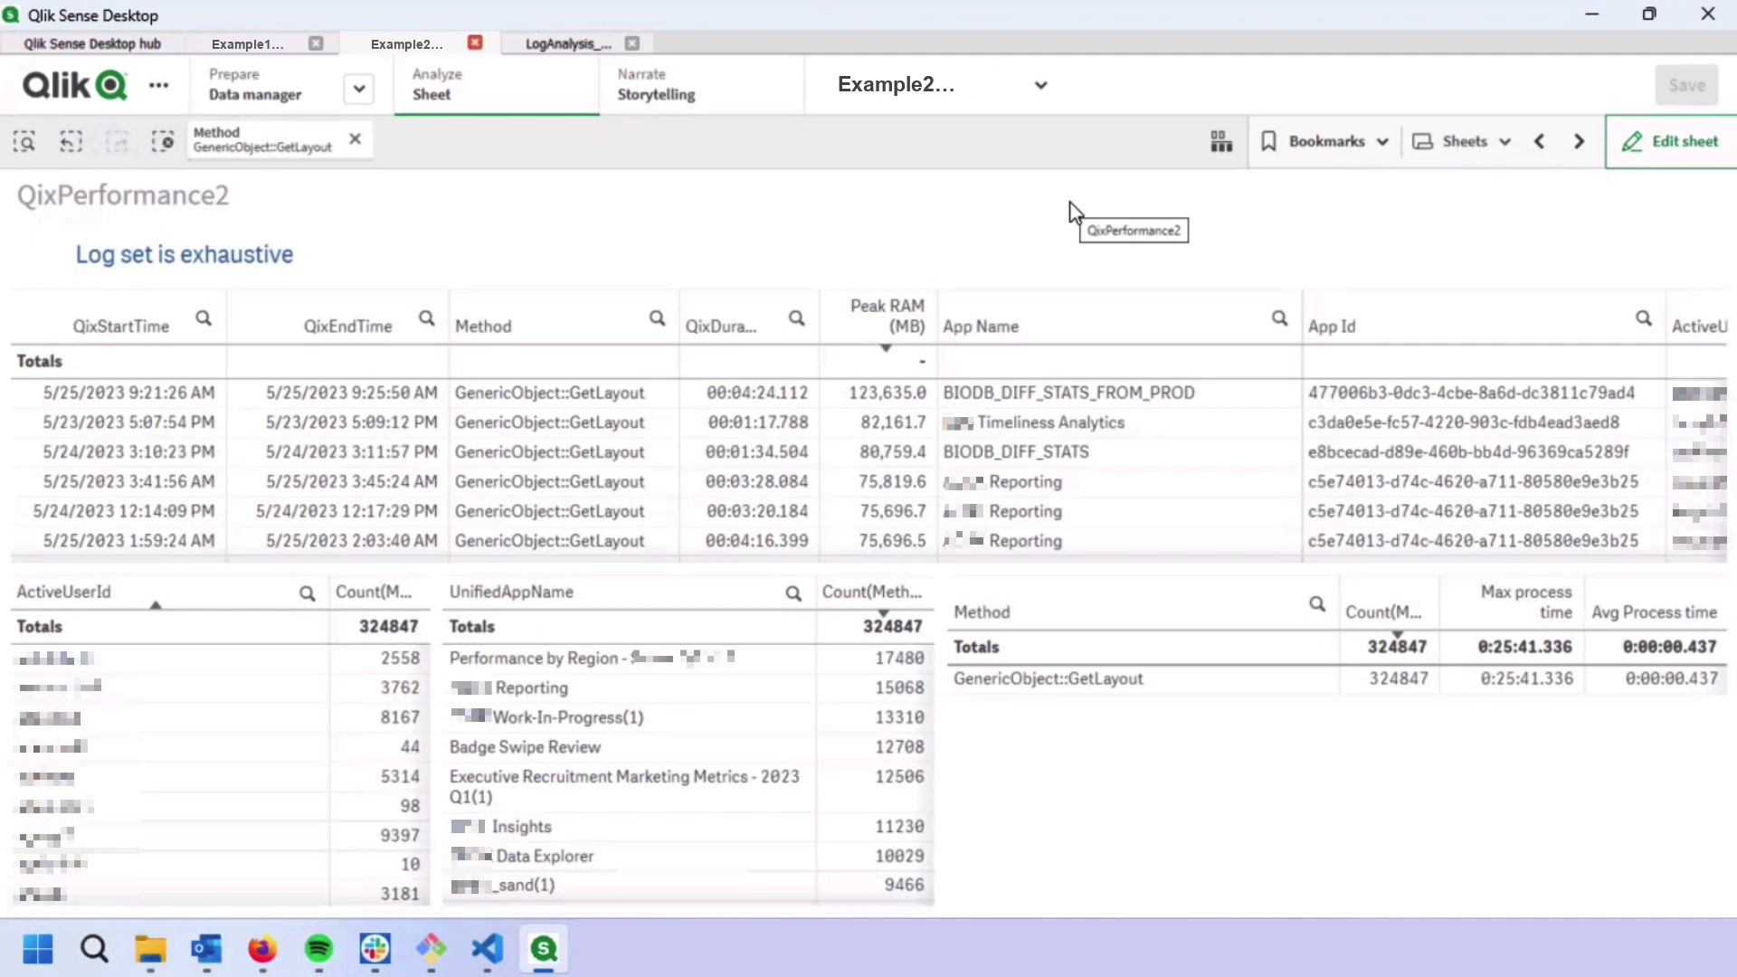
# Clear the Method filter and open the Log Details sheet.
pyautogui.click(355, 140)
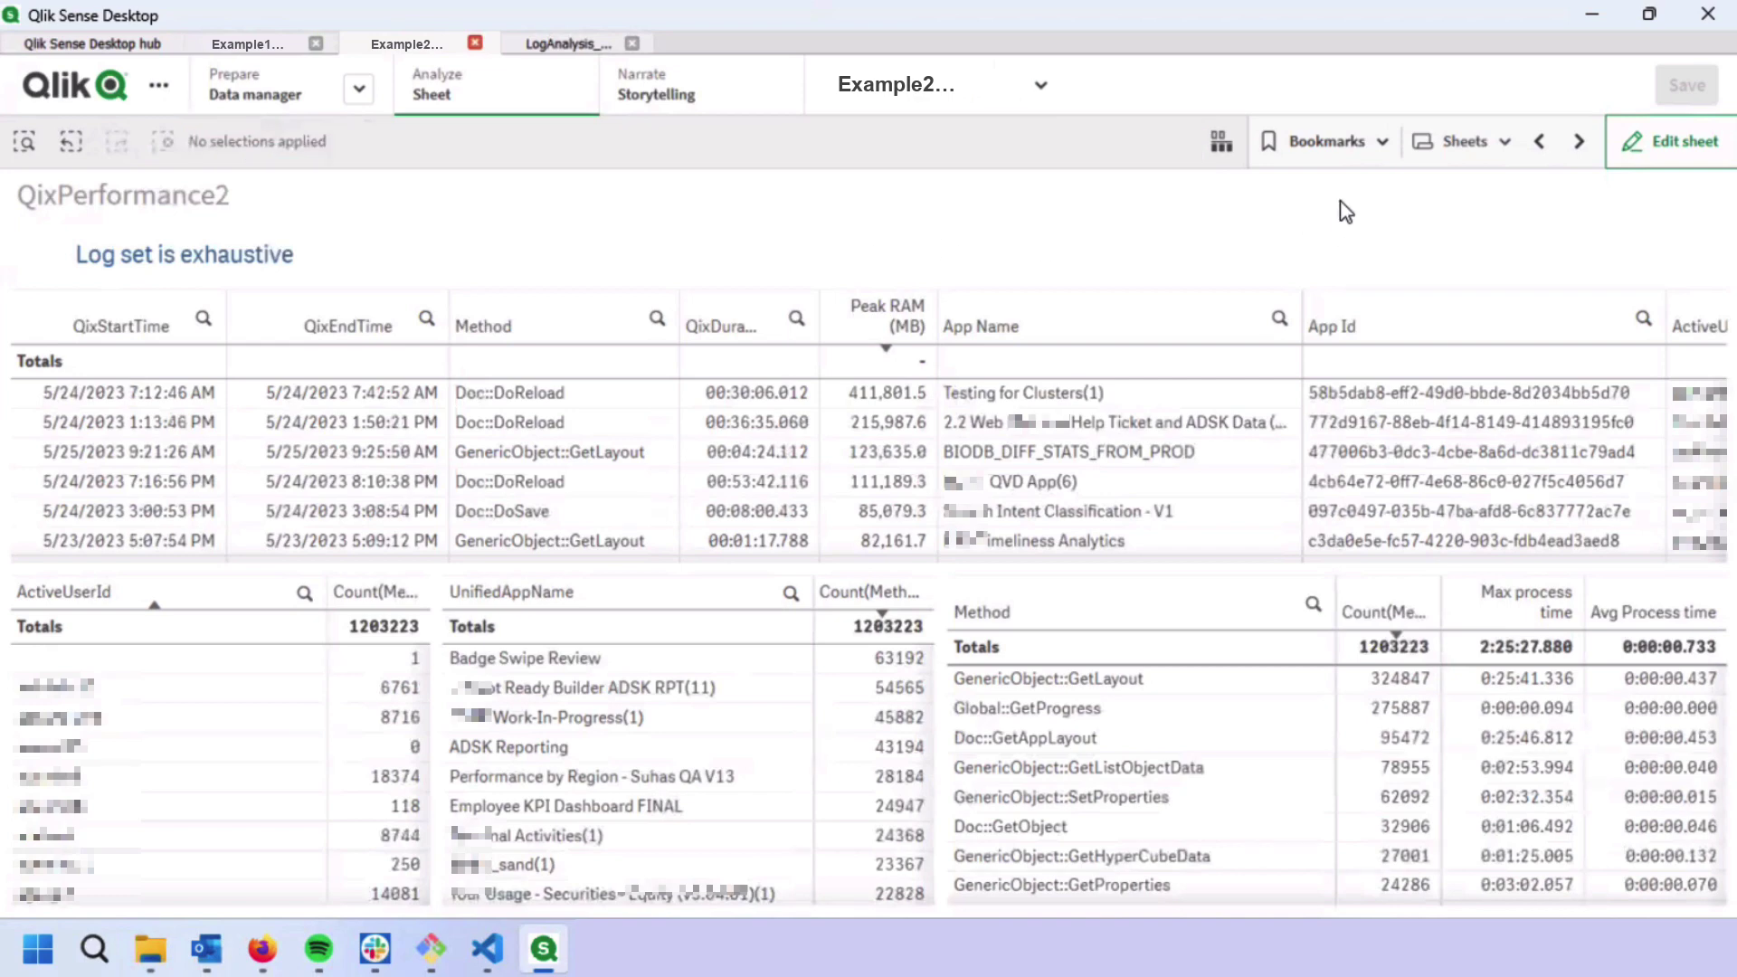
pyautogui.click(1487, 145)
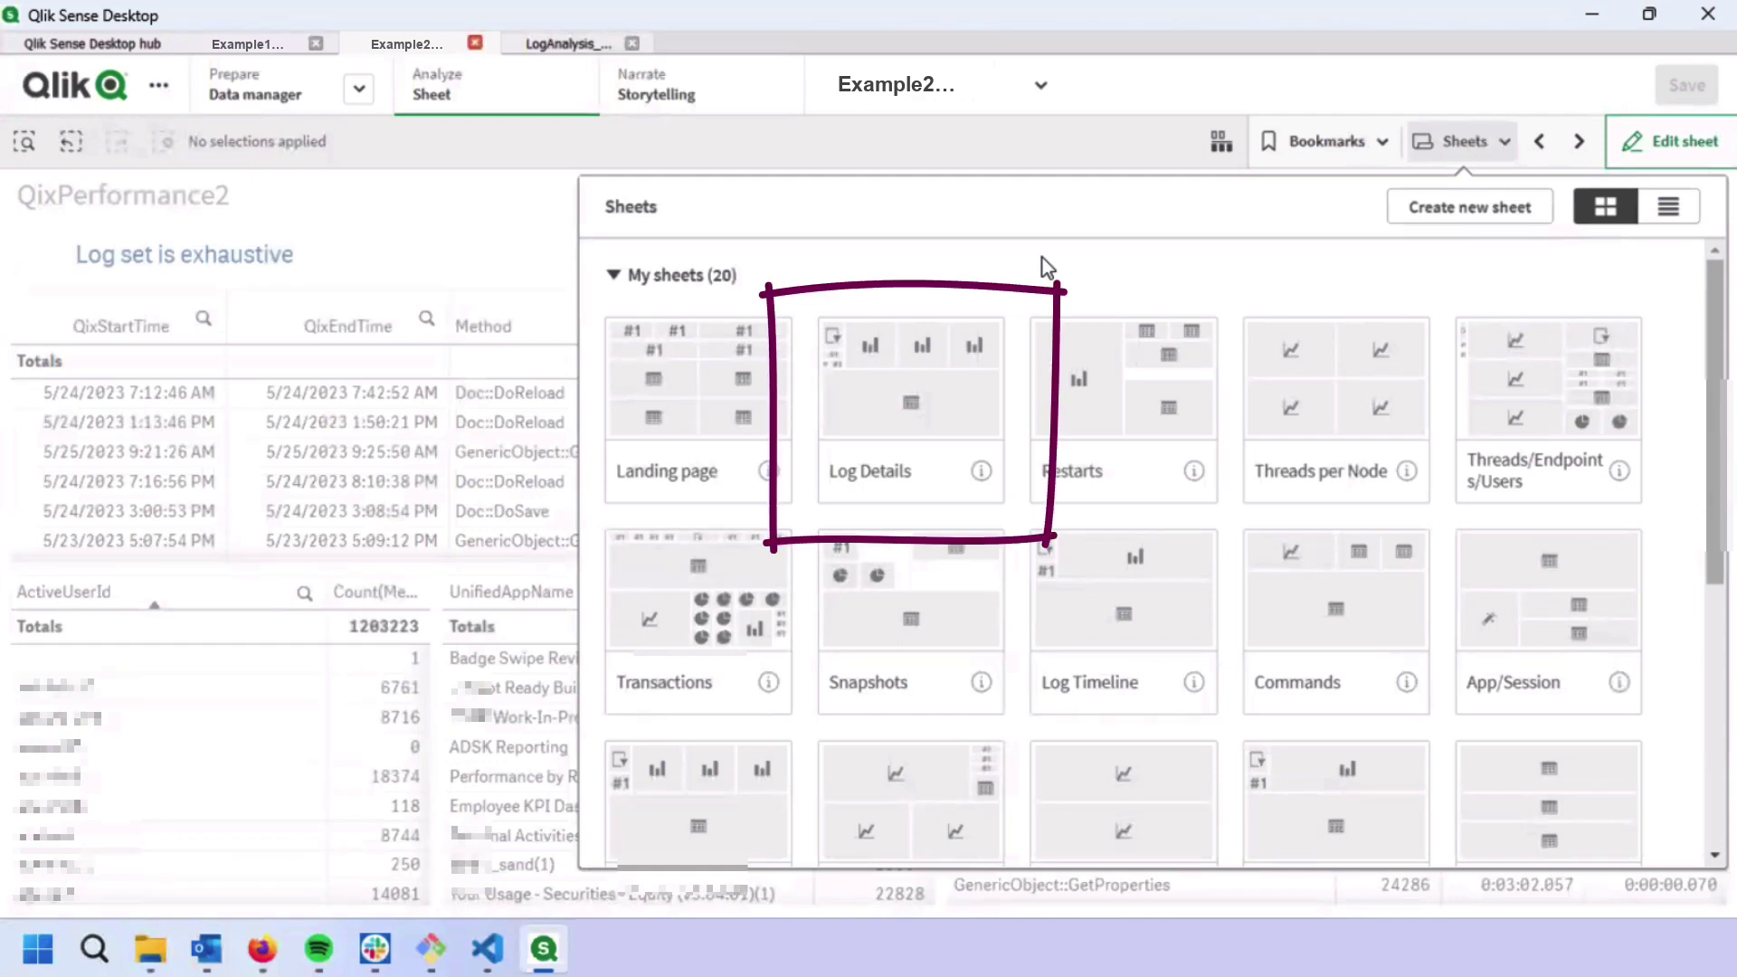
pyautogui.click(899, 388)
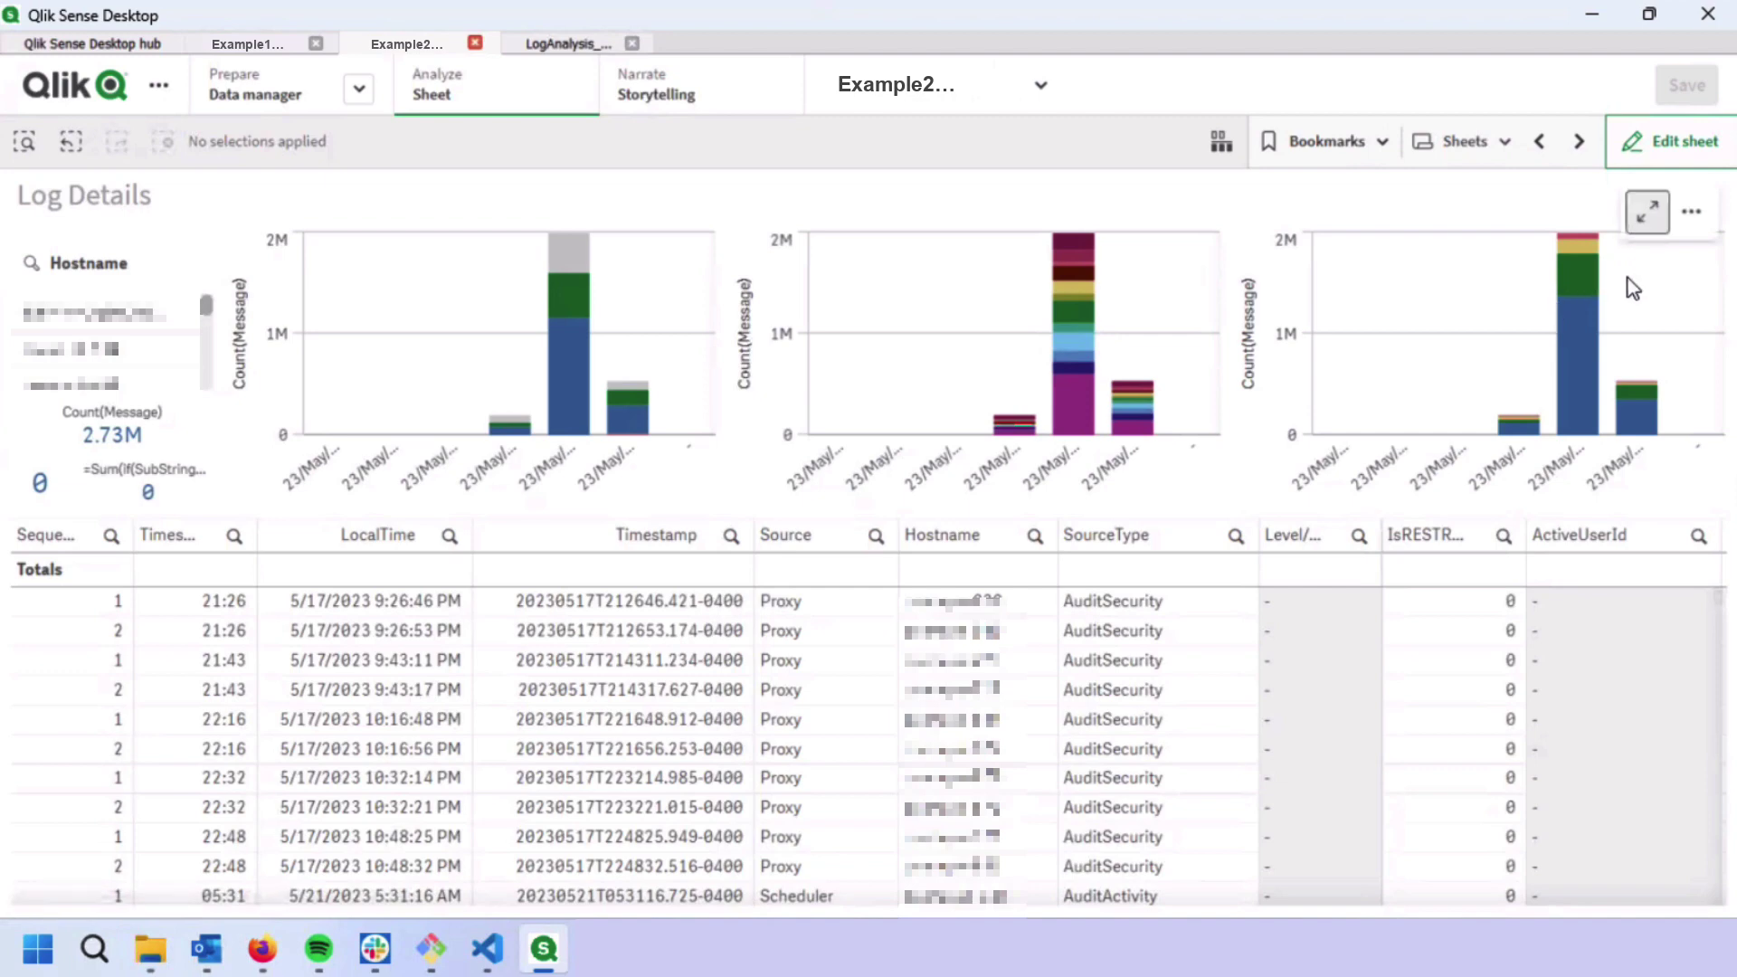
# Filter the log entries to the Engine source using the enlarged Source chart, return to the sheet, and clear the filter.
pyautogui.click(1647, 213)
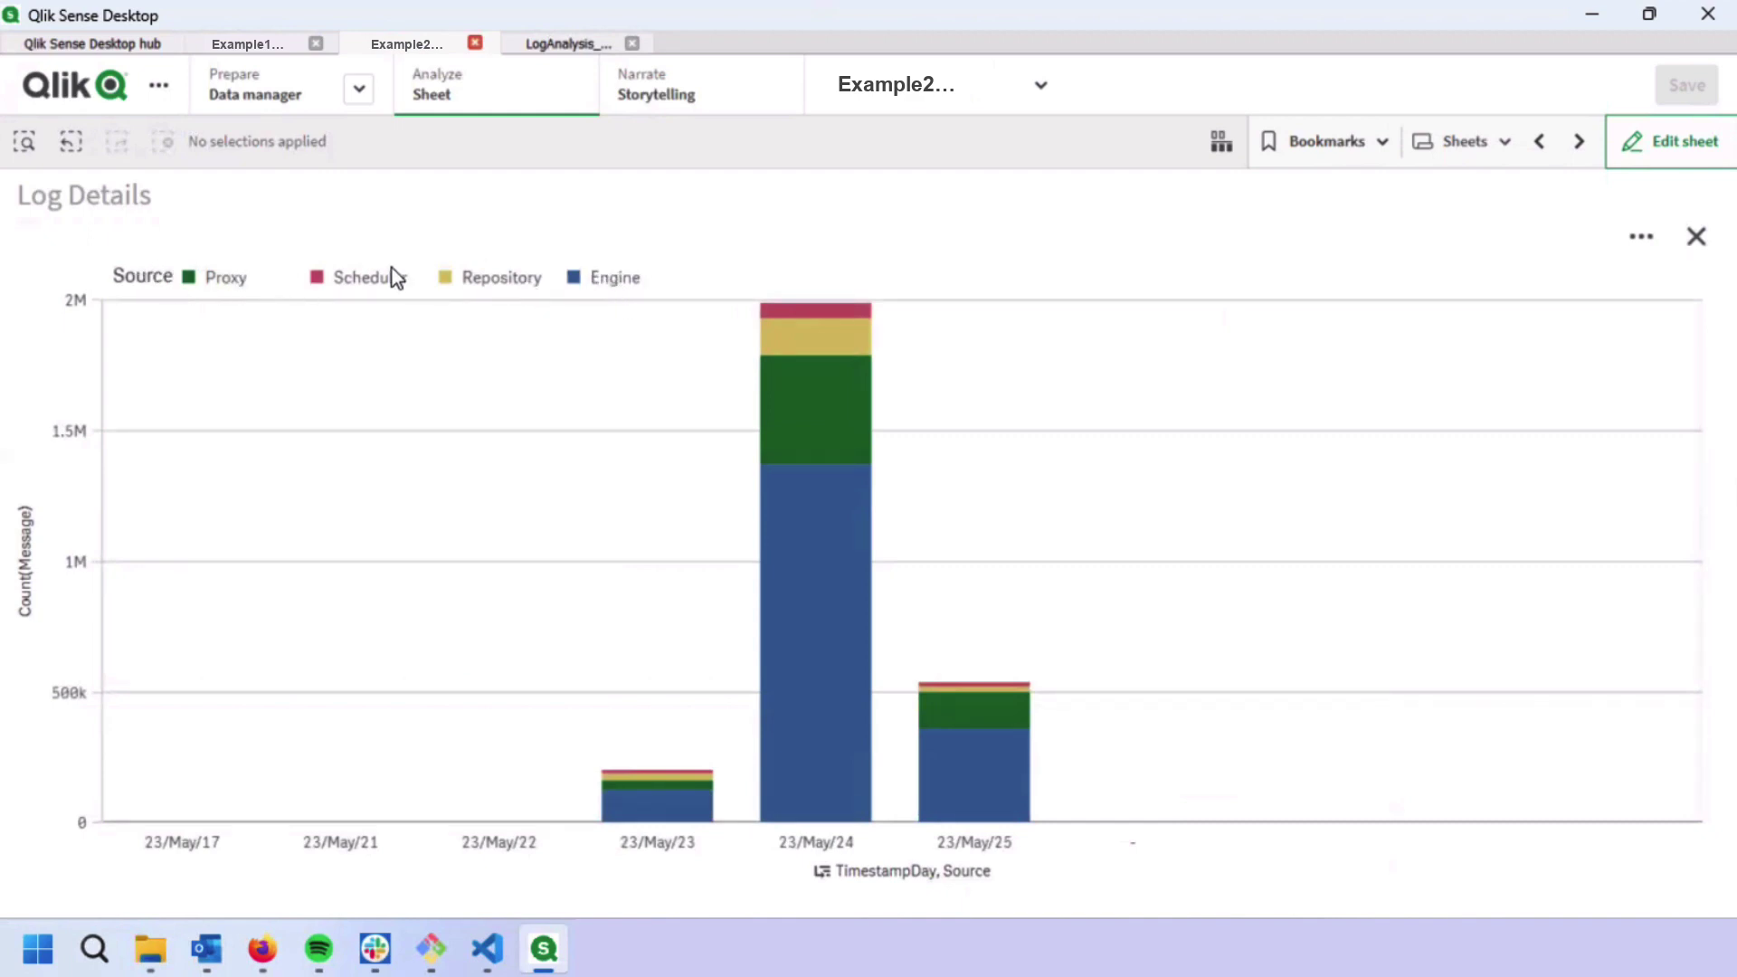
pyautogui.click(611, 281)
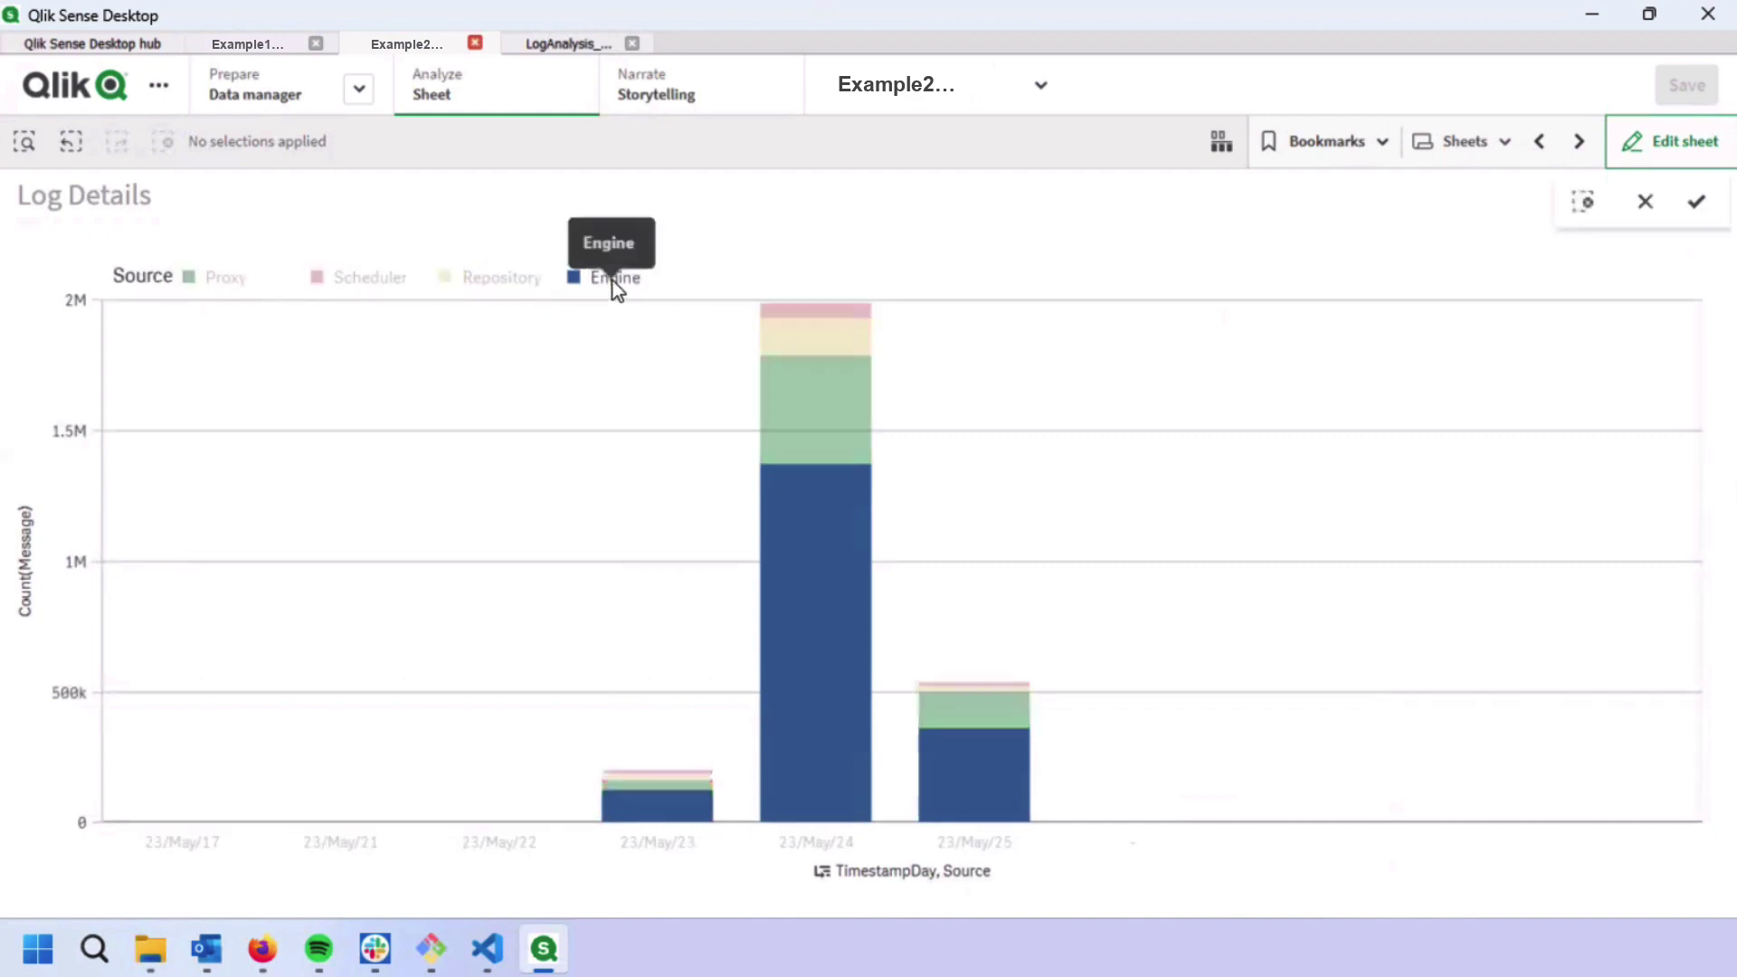
pyautogui.click(1696, 201)
pyautogui.click(1693, 240)
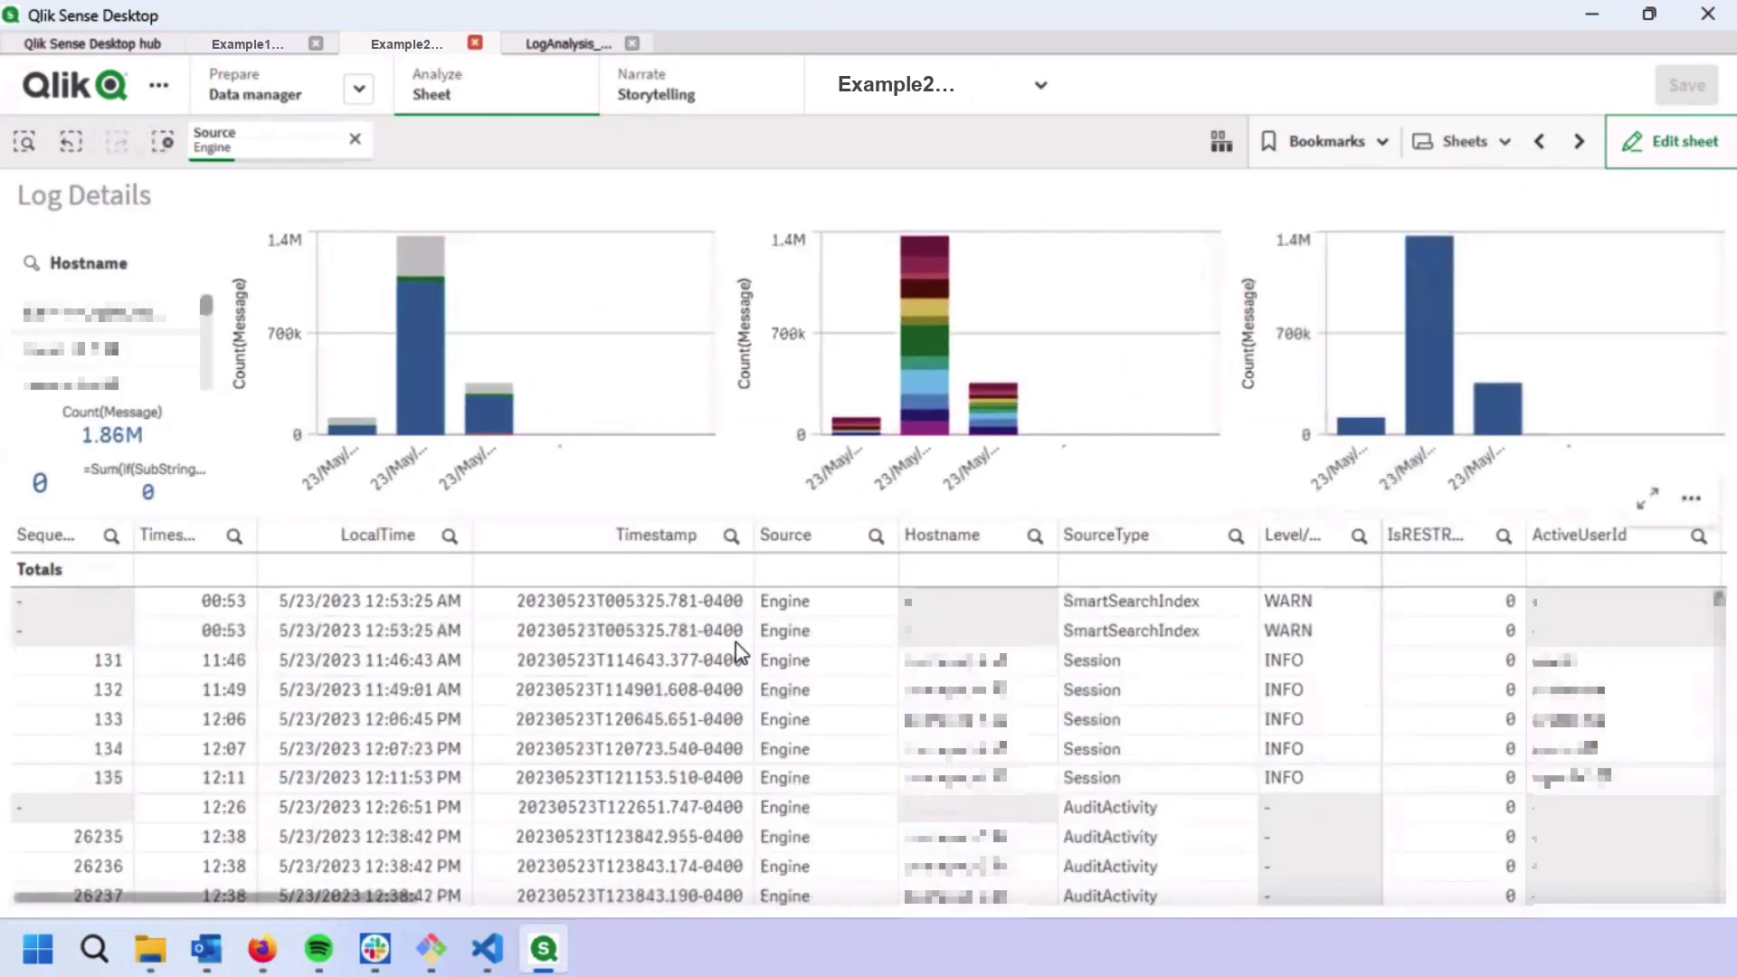
pyautogui.click(354, 139)
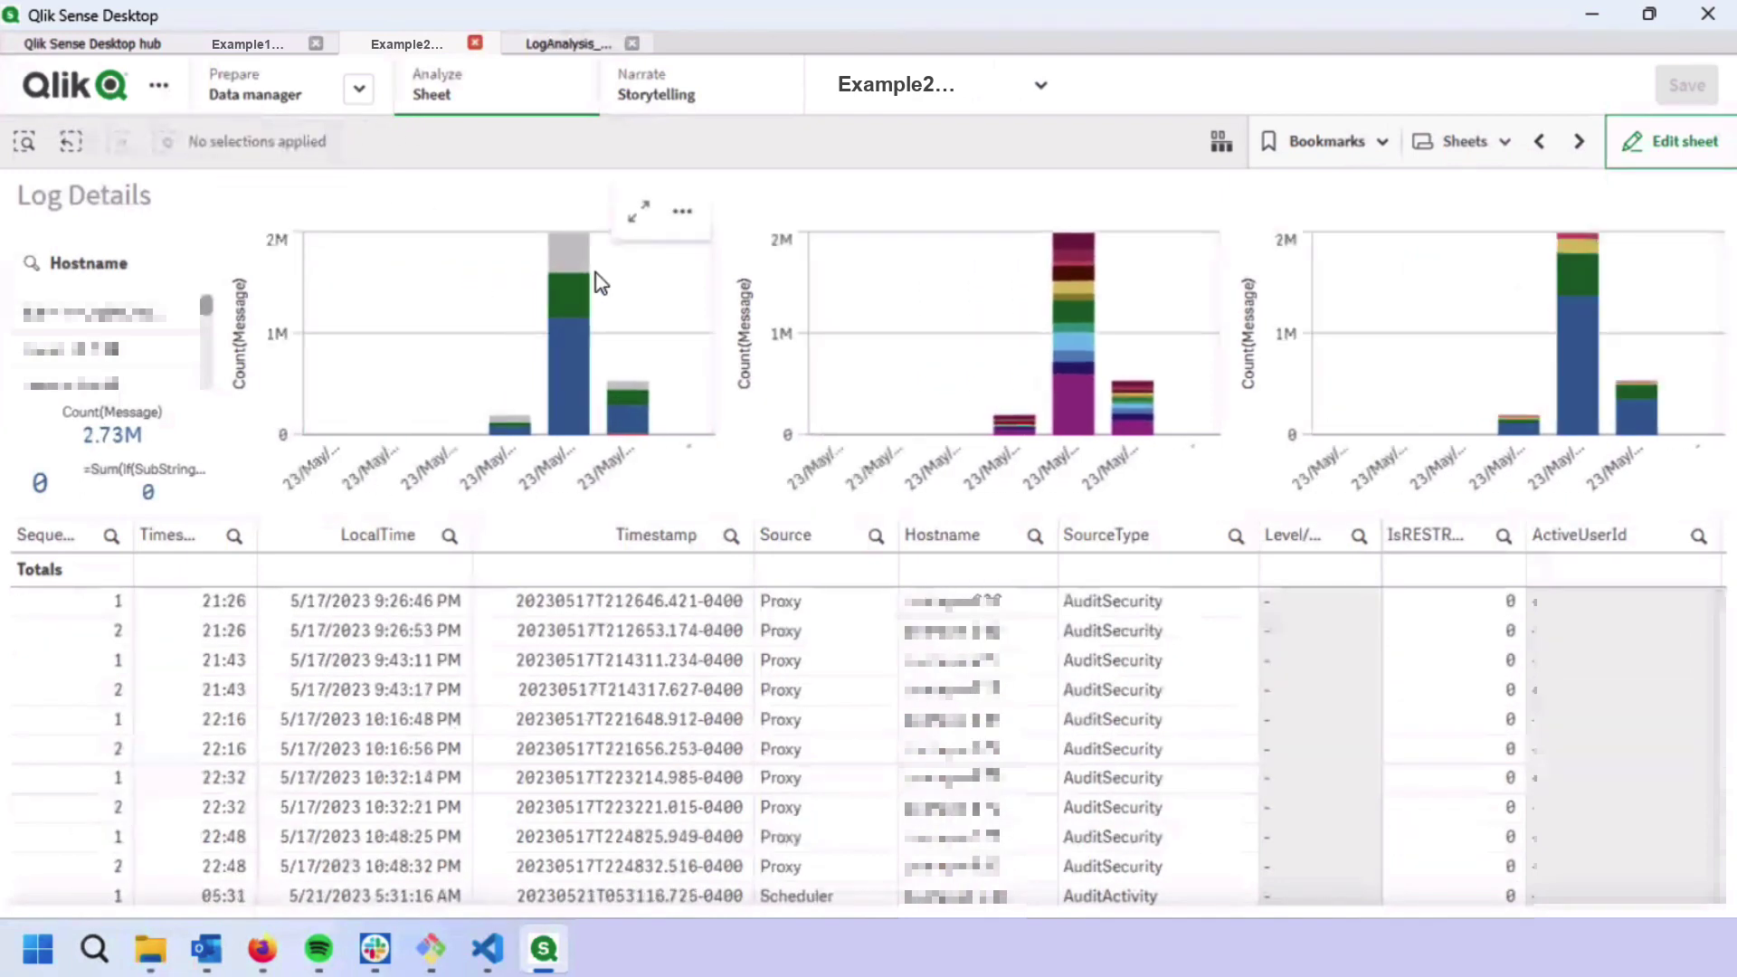
# Filter the log entries to the ERROR and WARN levels from the enlarged Level/Severity chart, and return to the sheet.
pyautogui.click(637, 226)
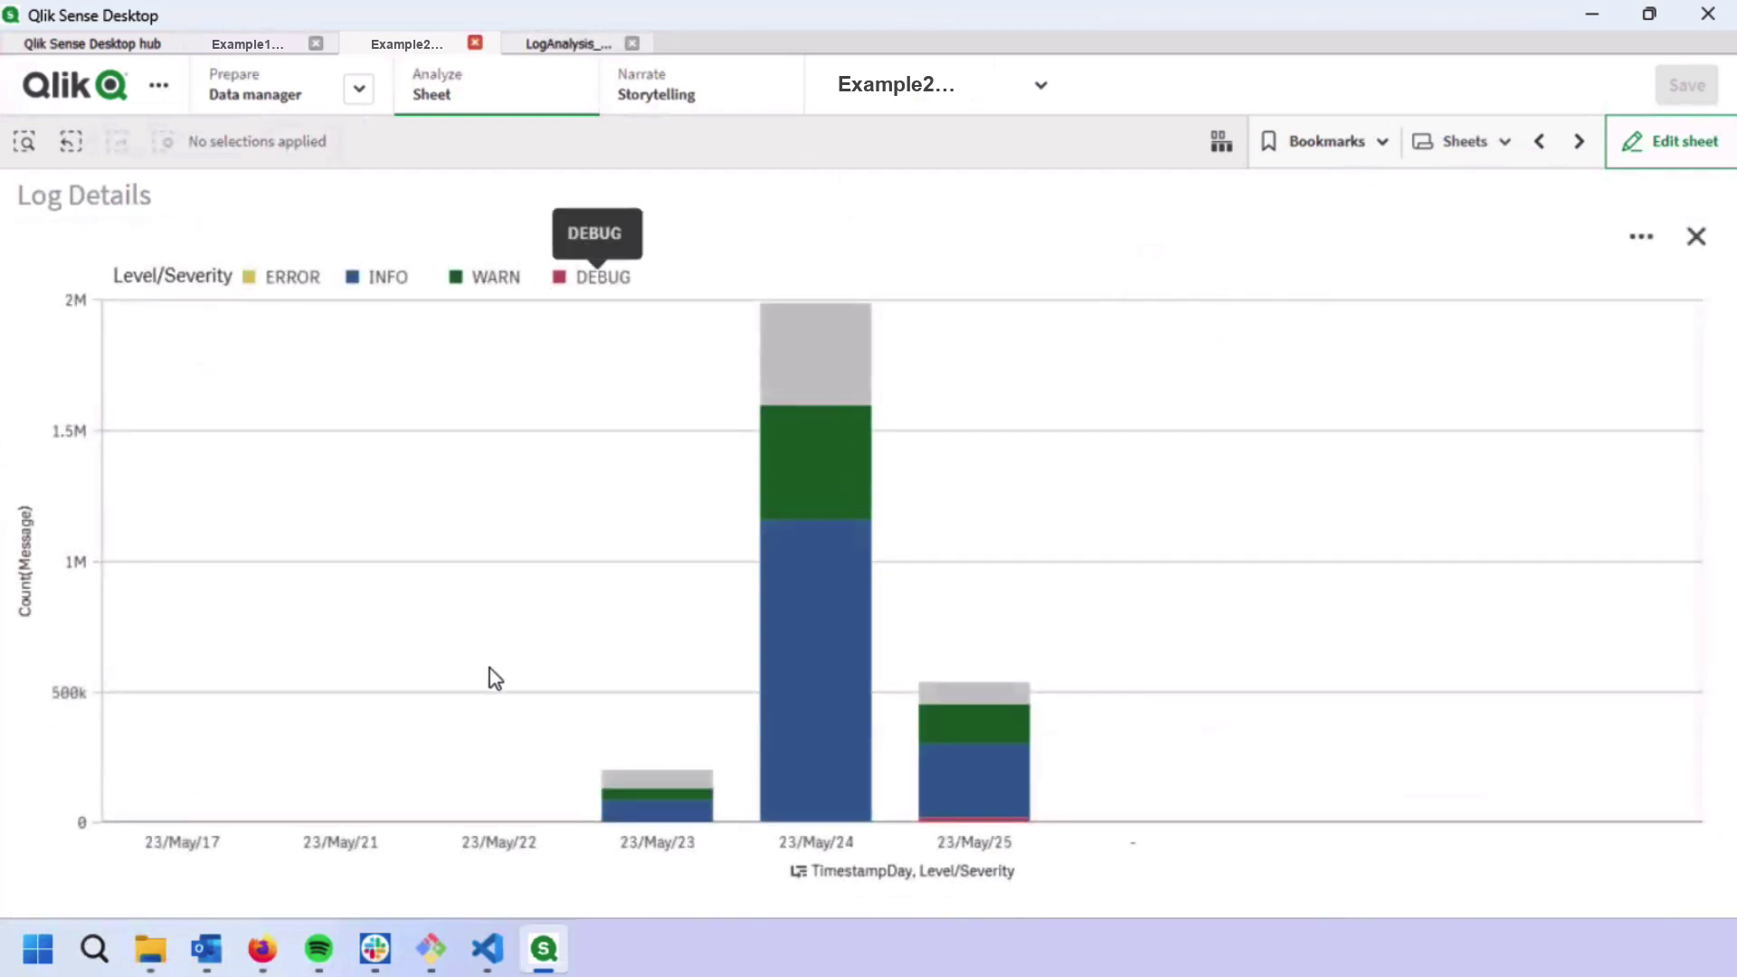
pyautogui.click(281, 275)
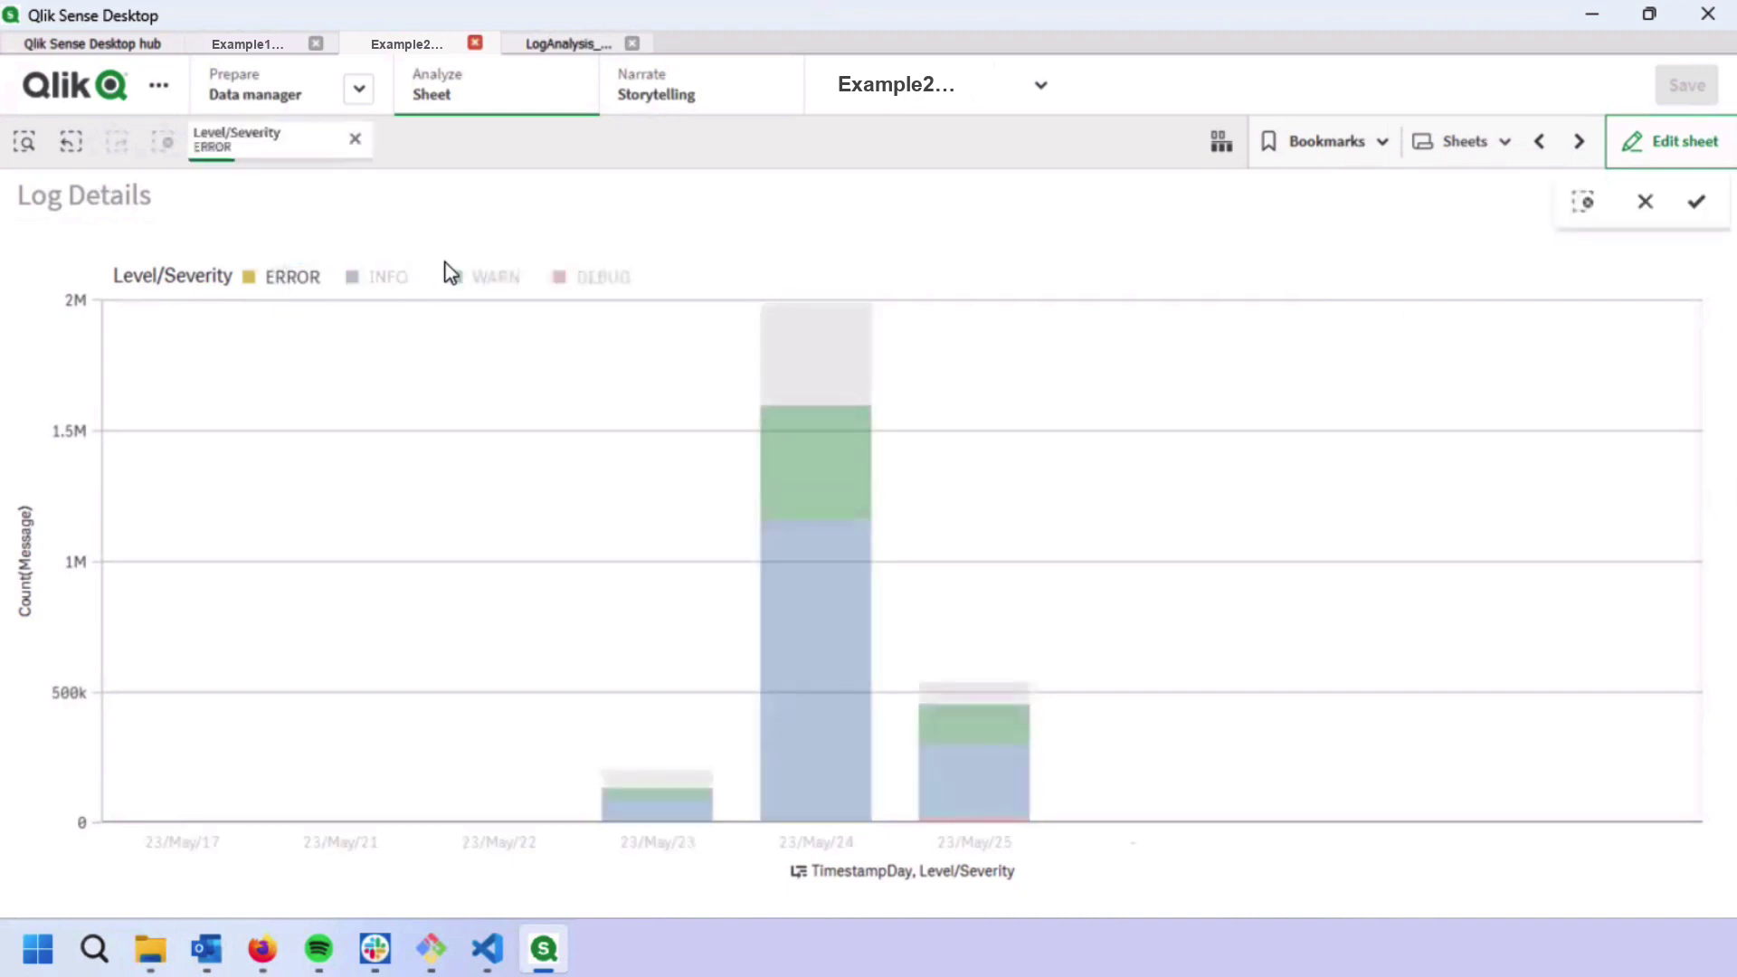
pyautogui.click(297, 149)
pyautogui.click(253, 412)
pyautogui.click(775, 202)
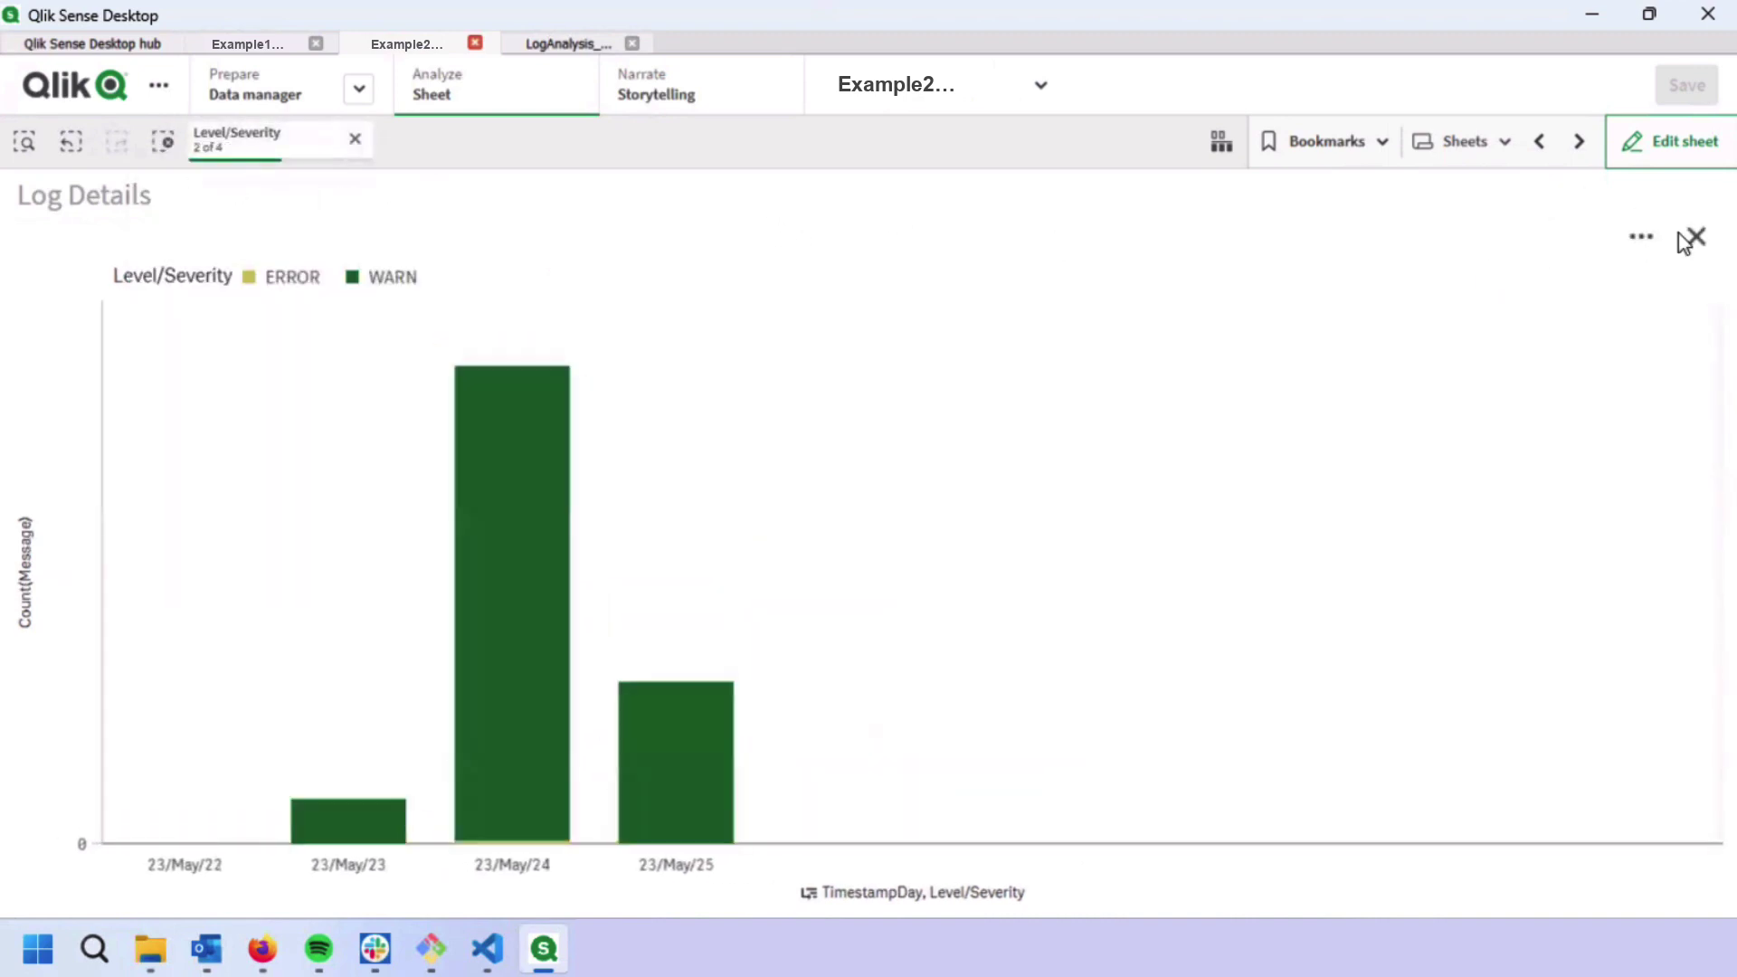
pyautogui.click(1694, 237)
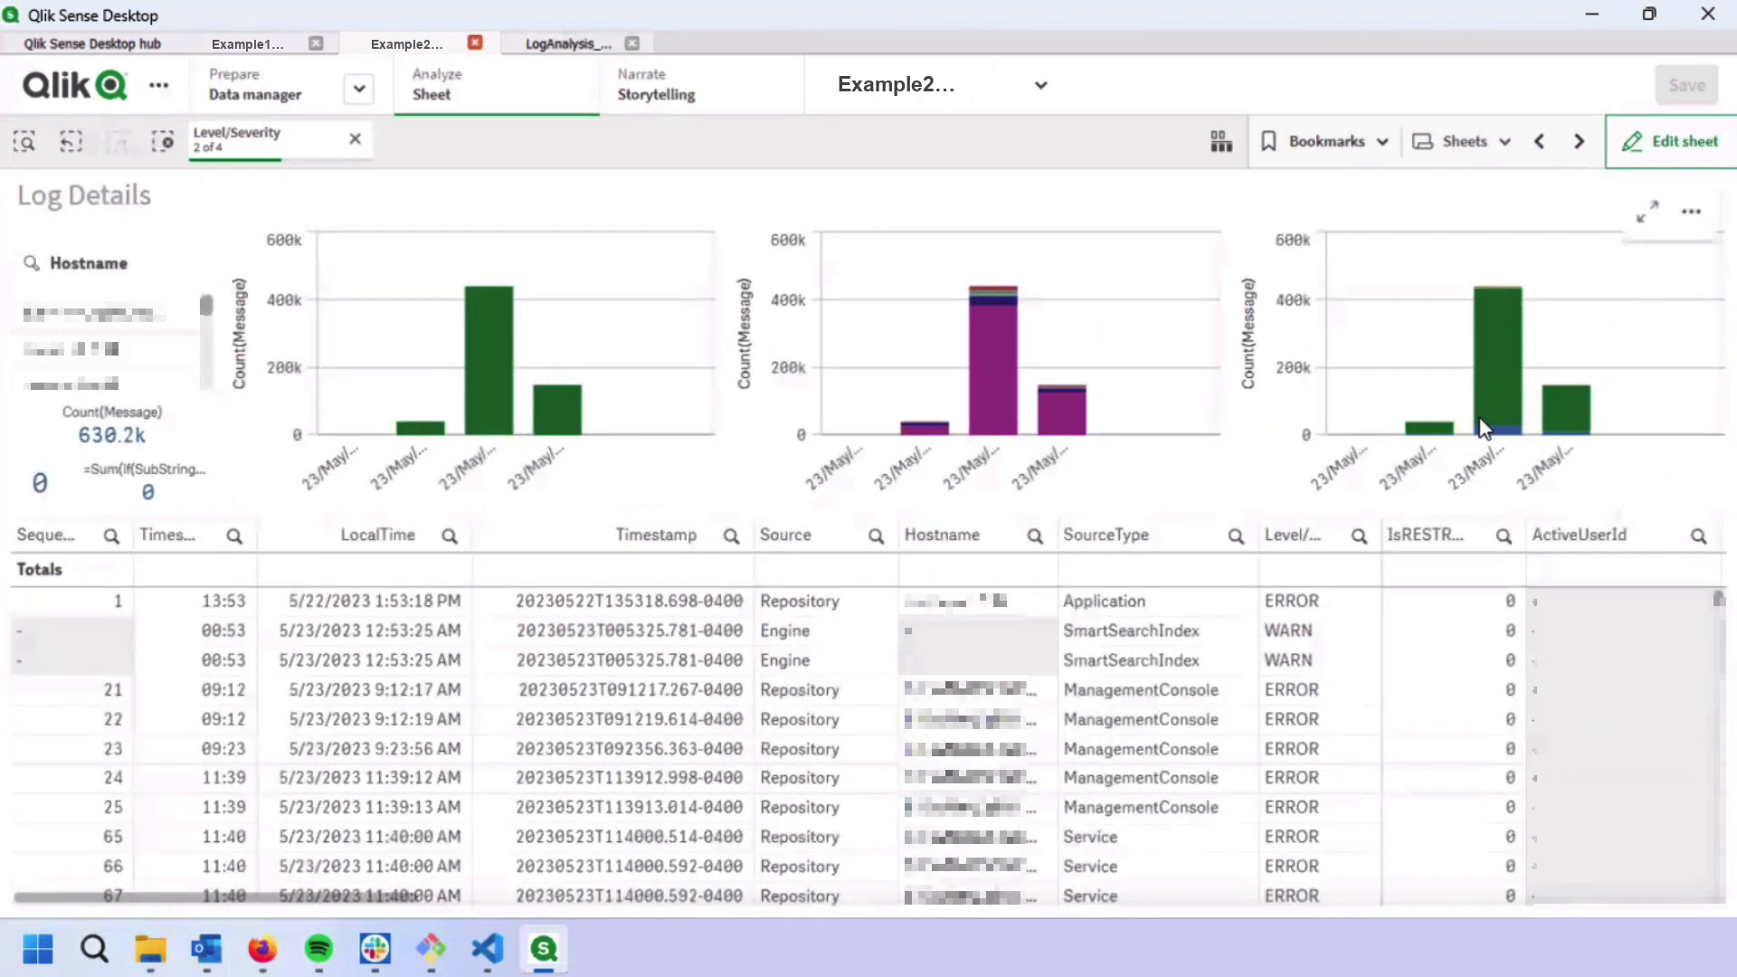
# Narrow the Level/Severity filter to ERROR only, examine the enlarged chart of messages by Source, and return to the sheet.
pyautogui.click(1647, 211)
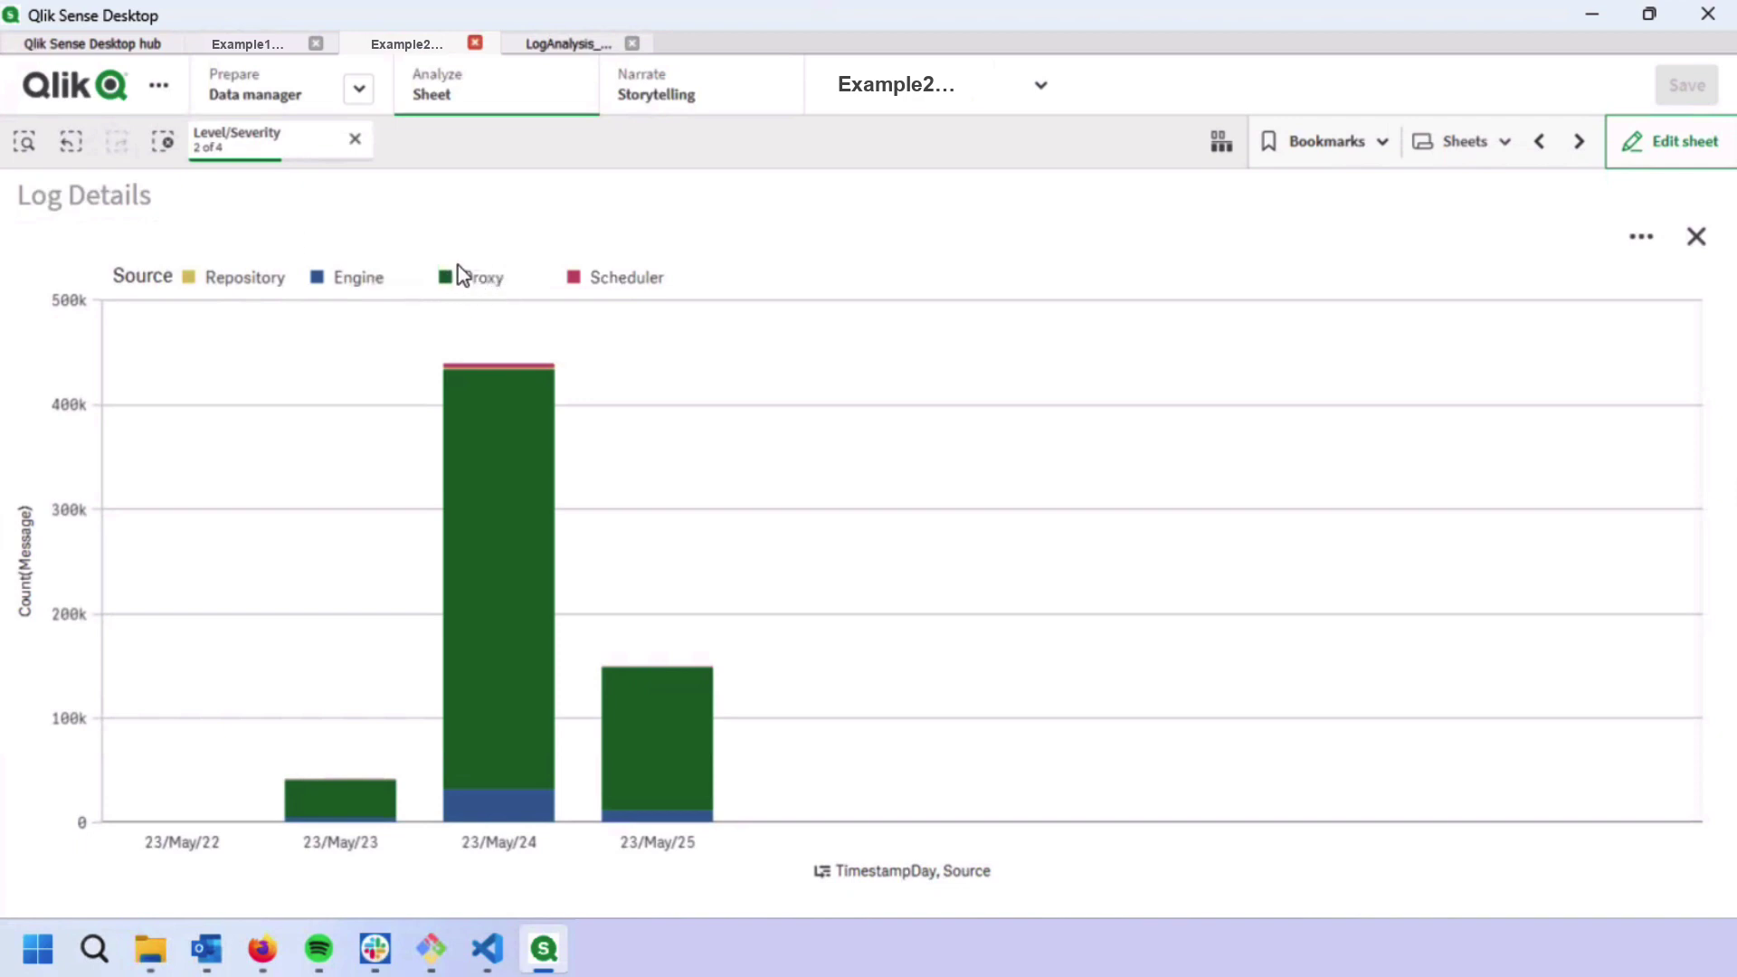
pyautogui.click(240, 147)
pyautogui.click(255, 342)
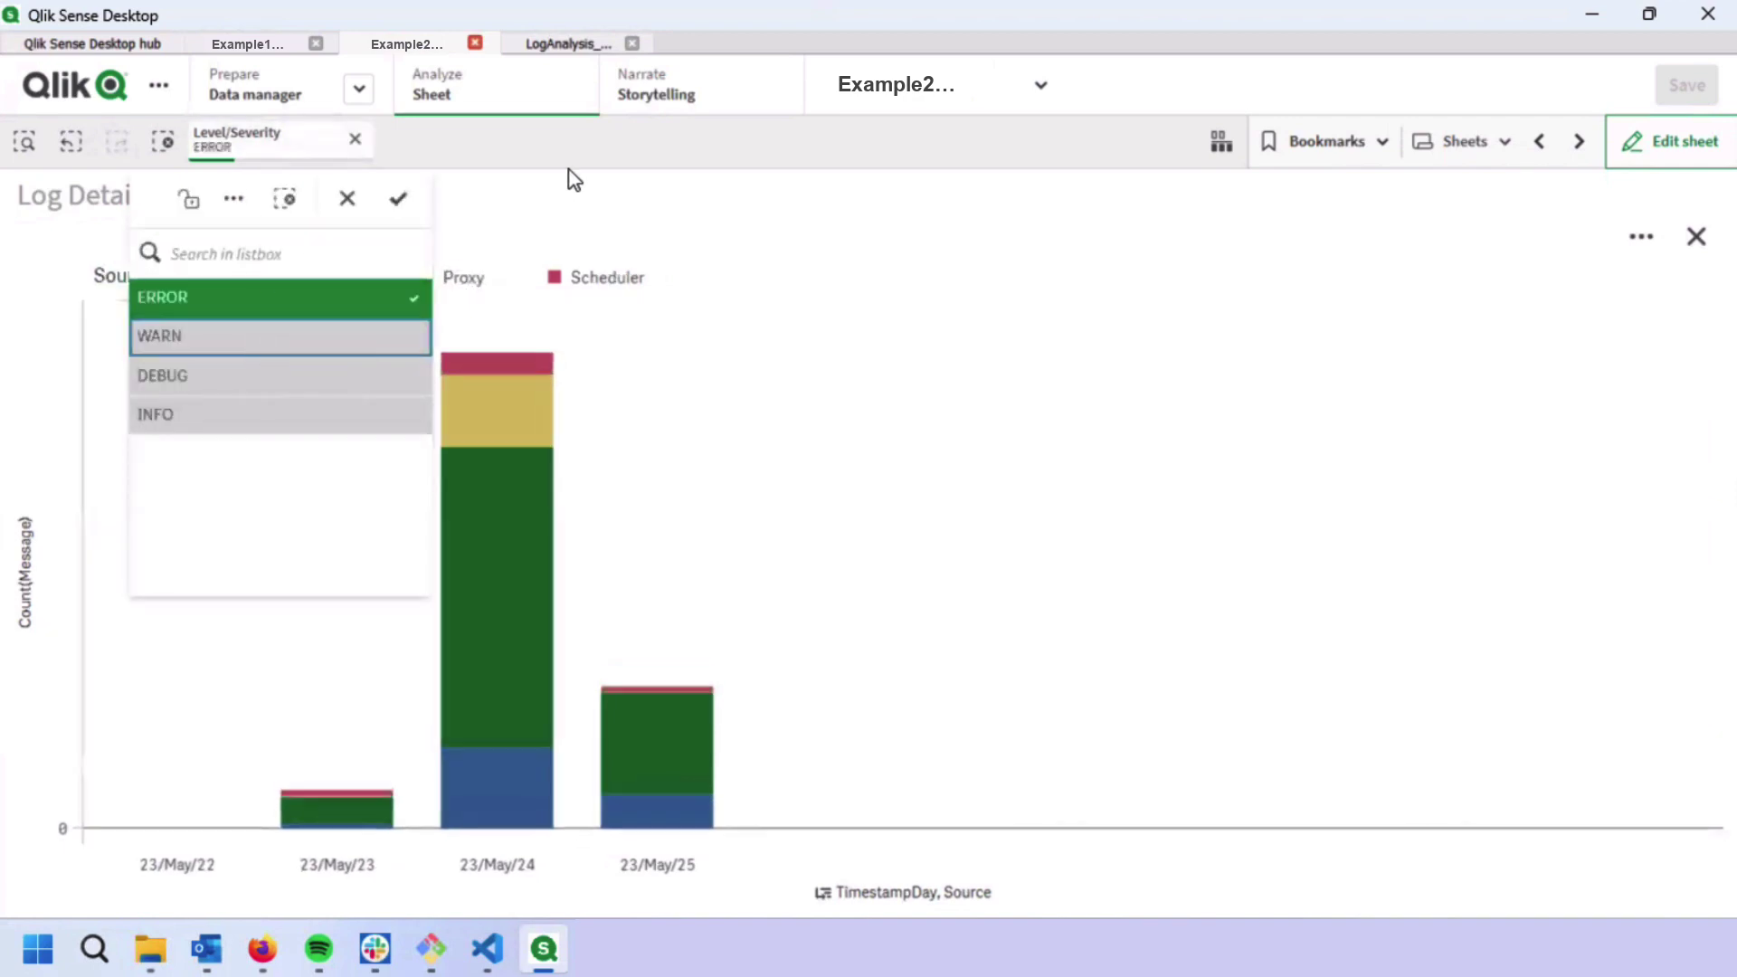
pyautogui.click(675, 352)
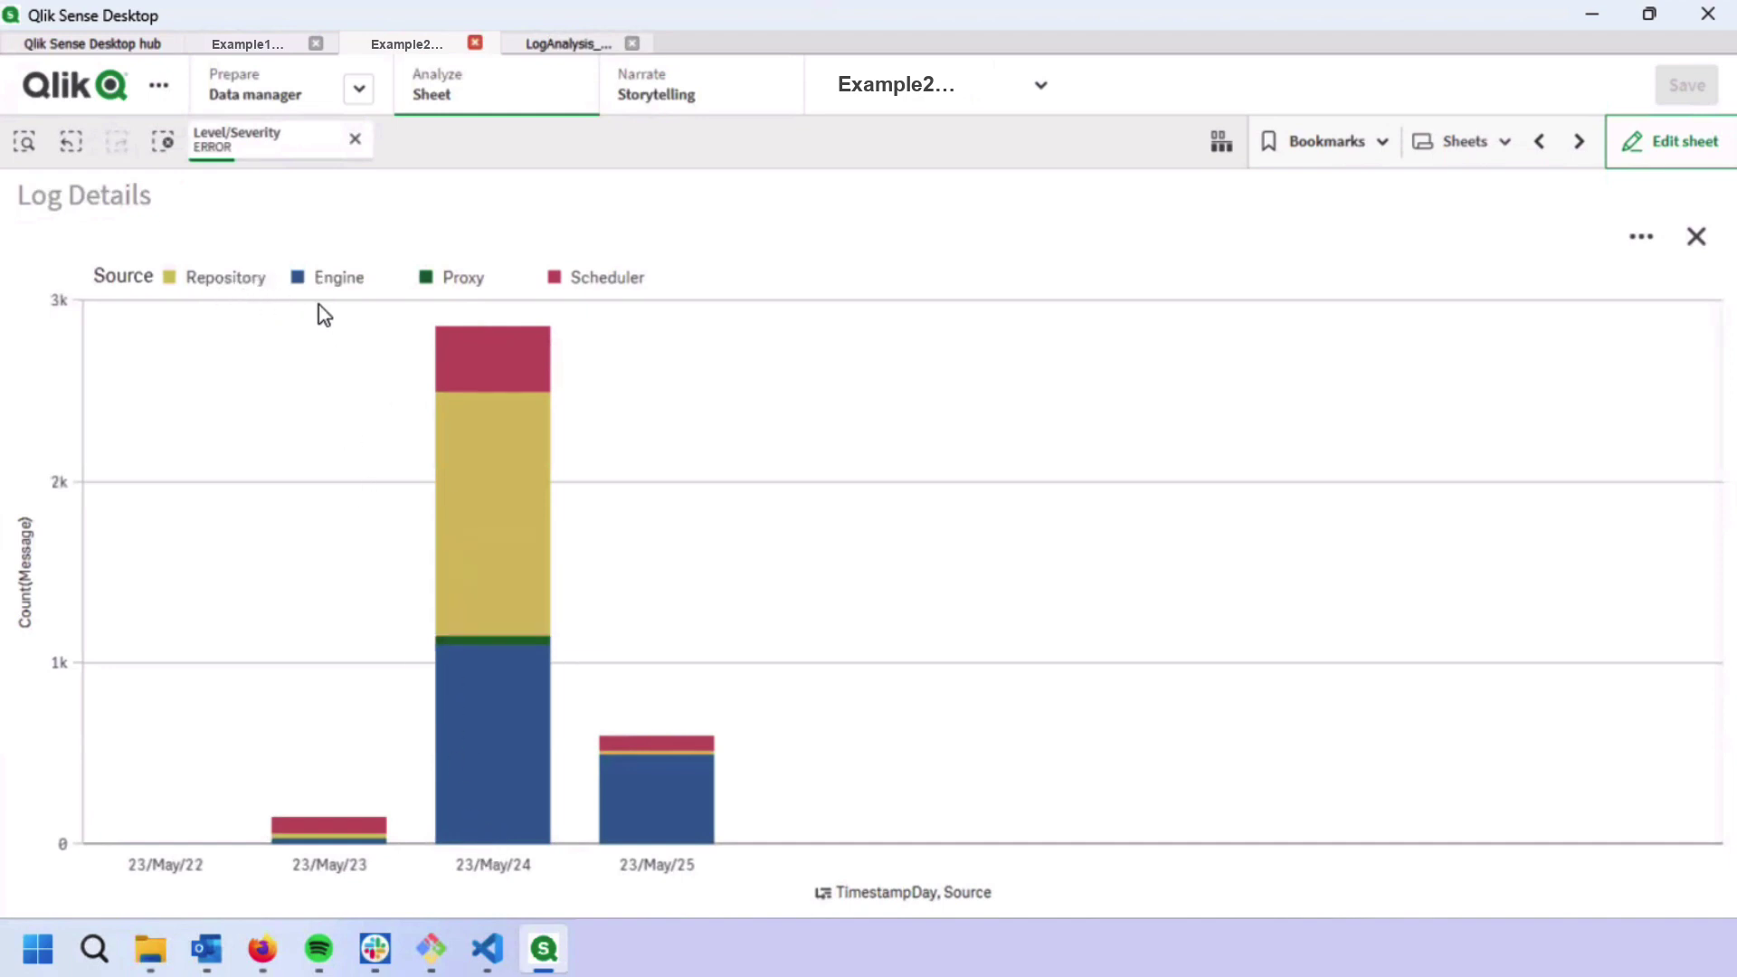
pyautogui.click(1696, 240)
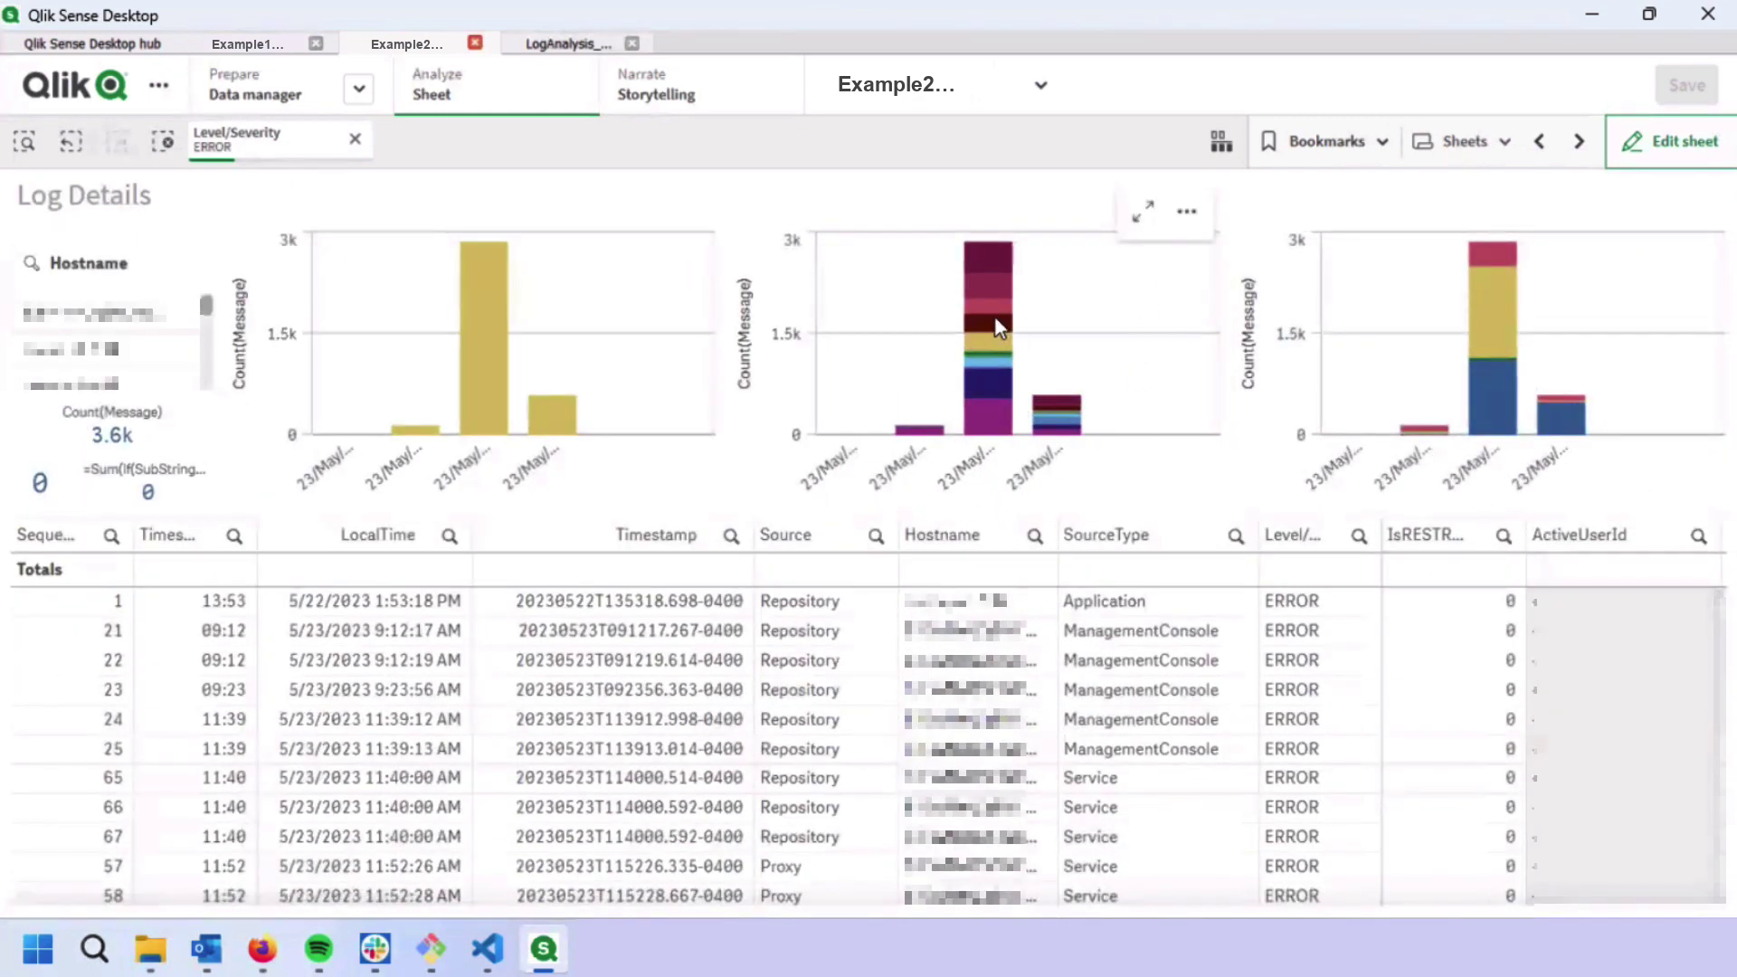
# Enlarge the Hostname chart and filter the error entries to the day 23/May/24.
pyautogui.click(1144, 215)
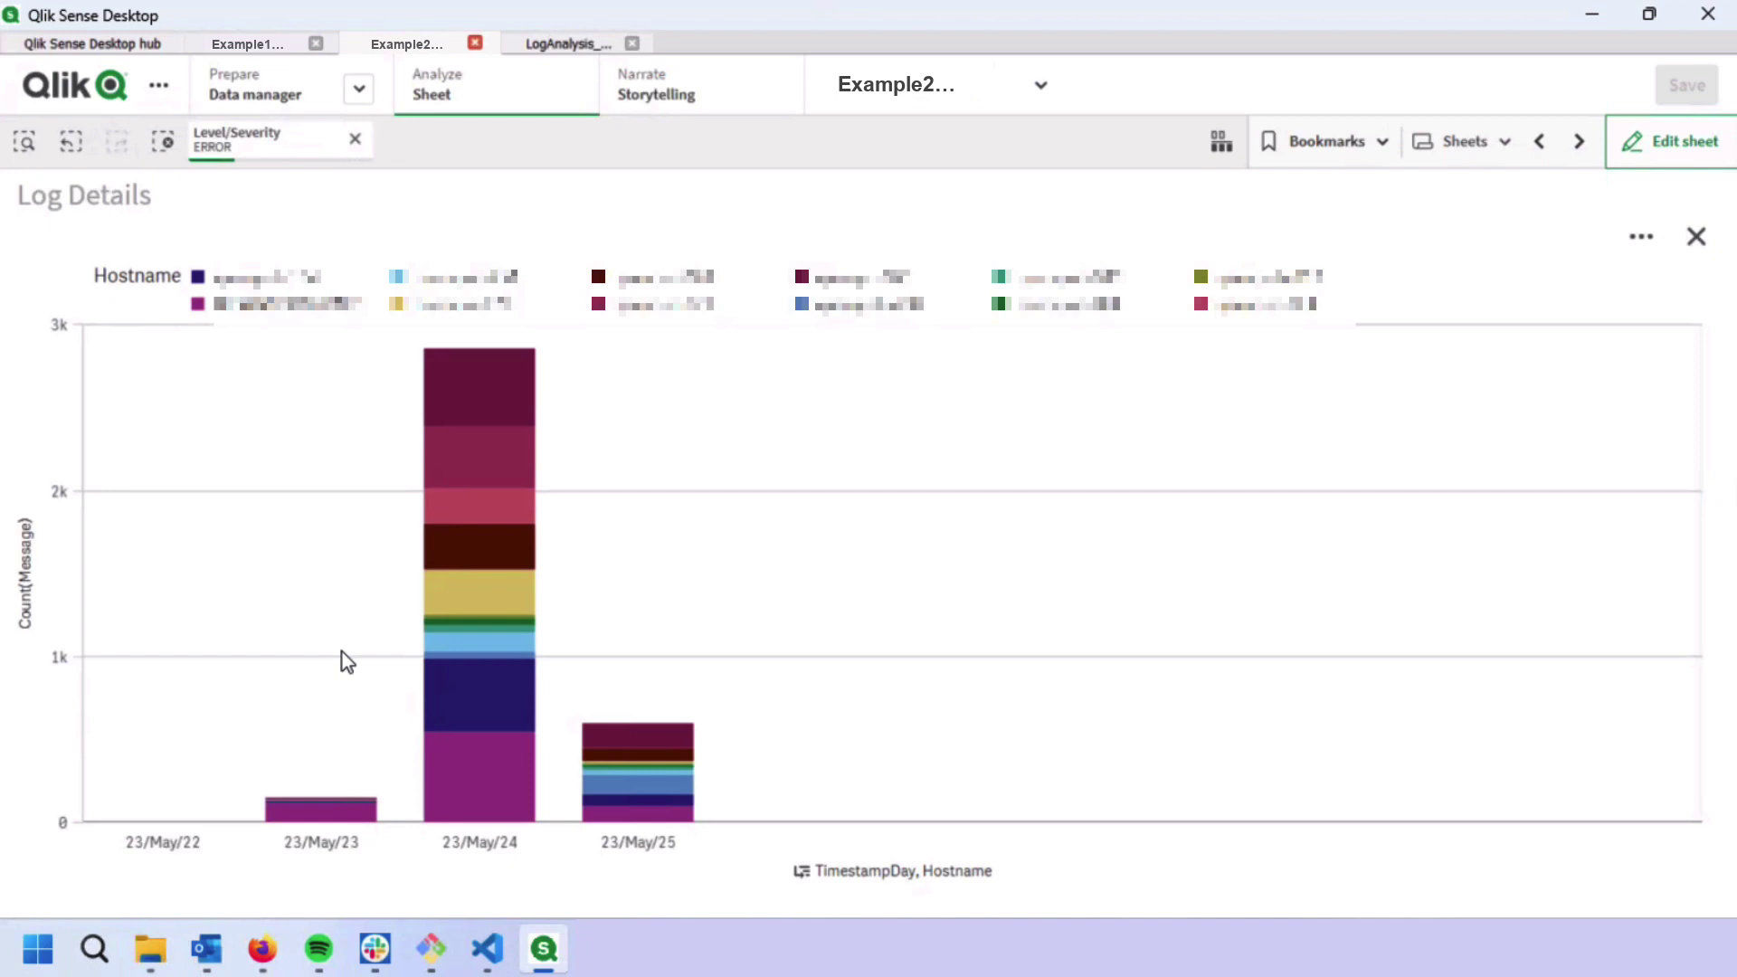
pyautogui.click(489, 839)
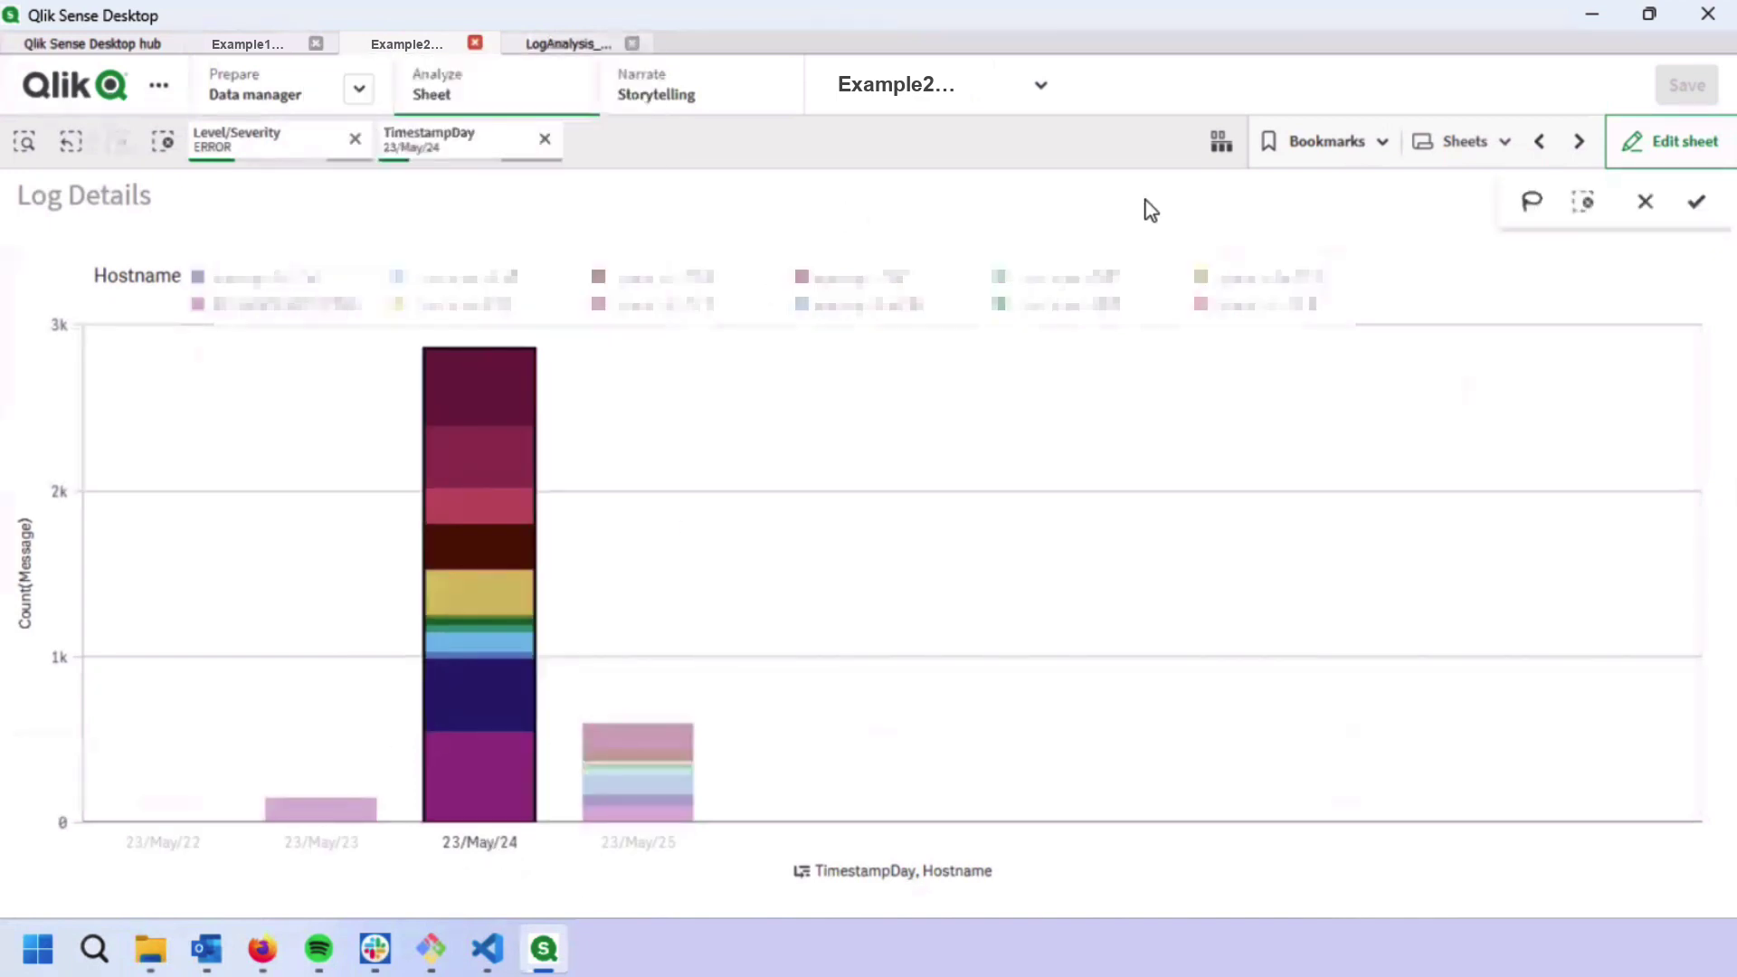
pyautogui.click(1696, 202)
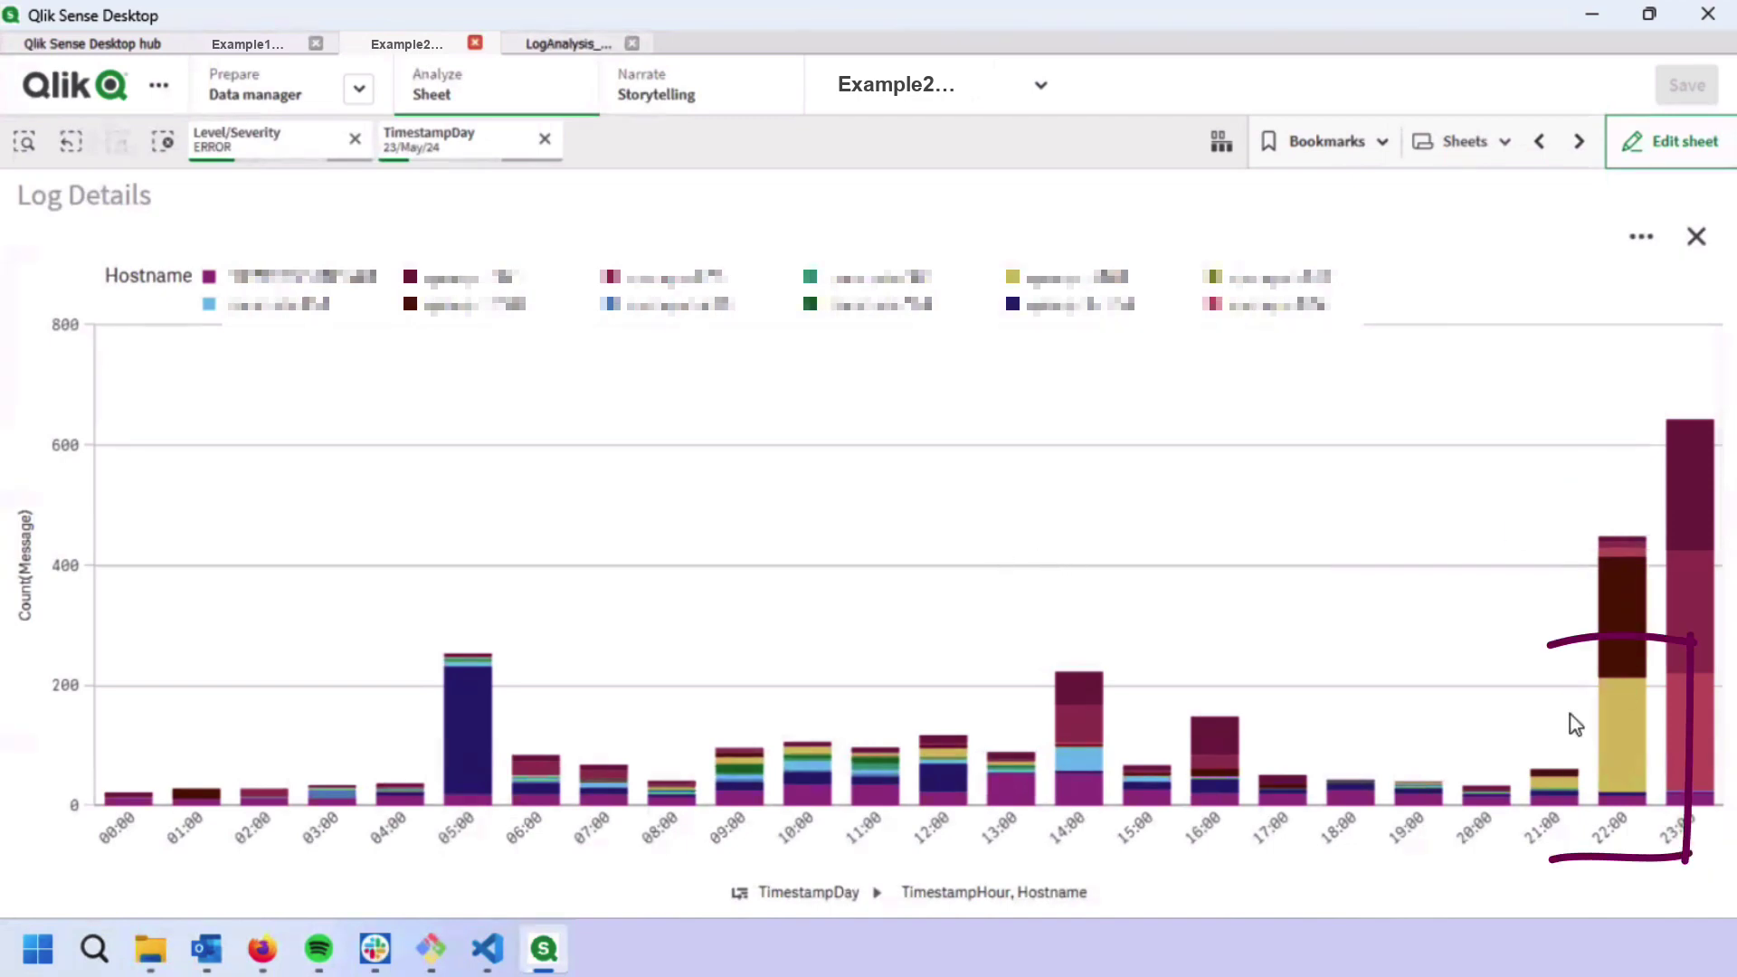
# Filter the errors to the host shown in yellow in the Hostname chart and to the 22:00 hour, and return to the sheet.
pyautogui.click(1052, 280)
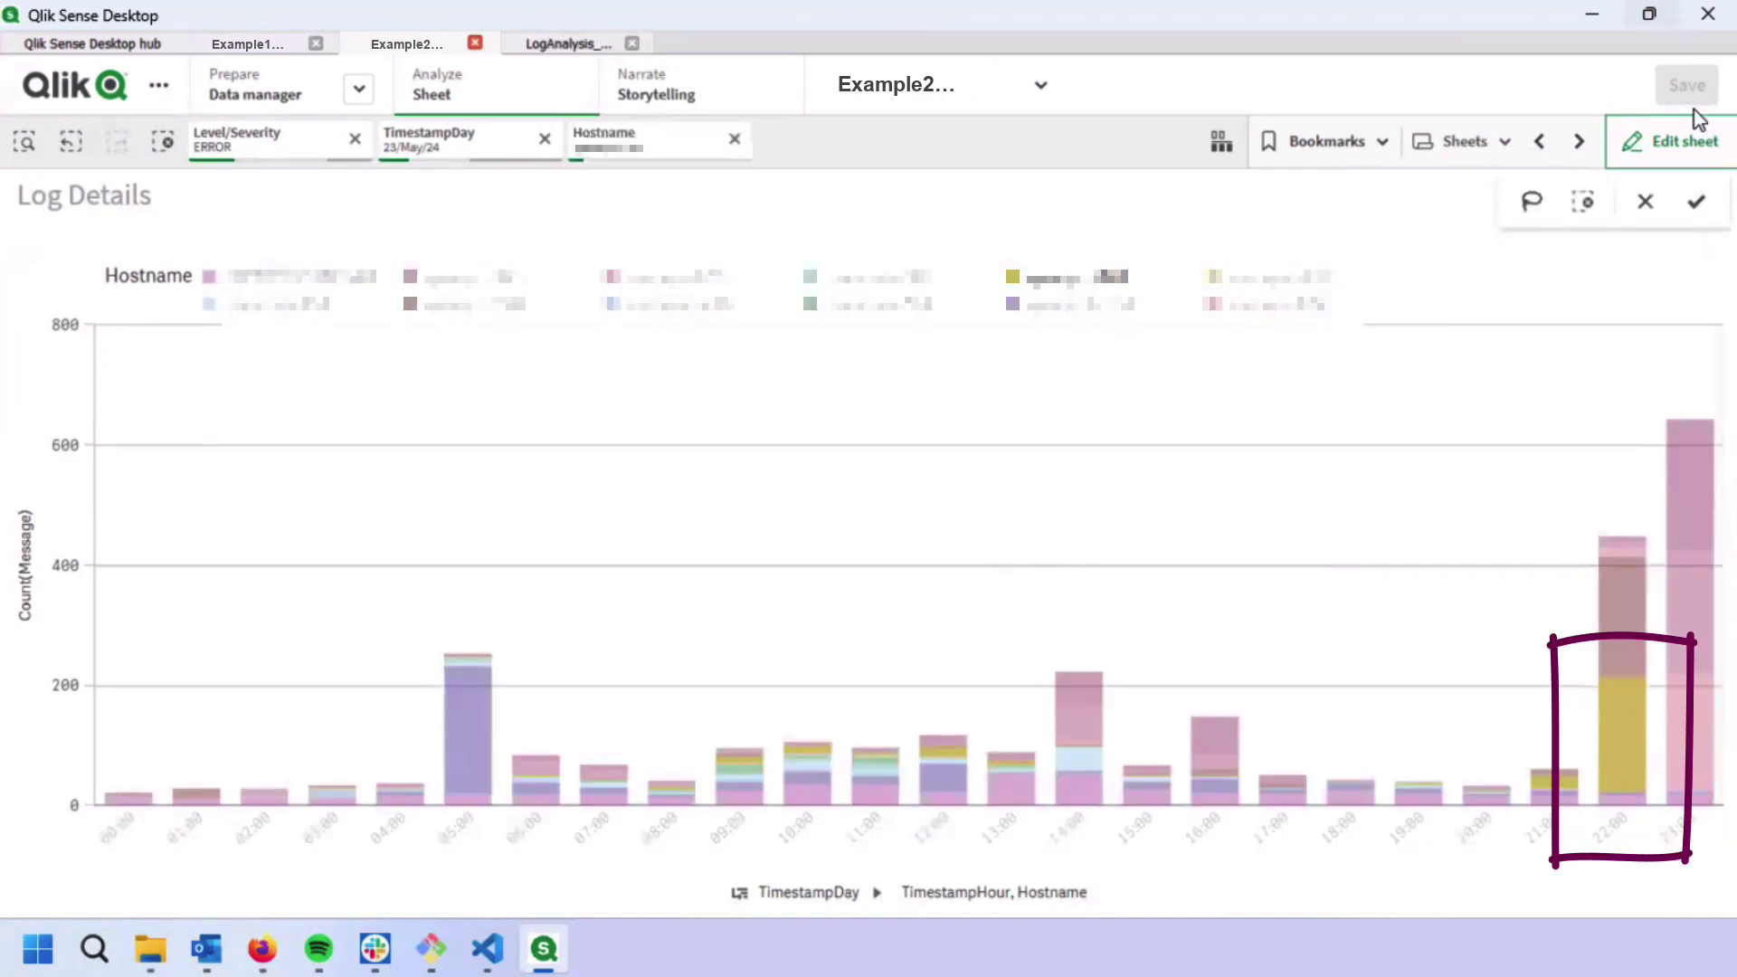
pyautogui.click(1696, 201)
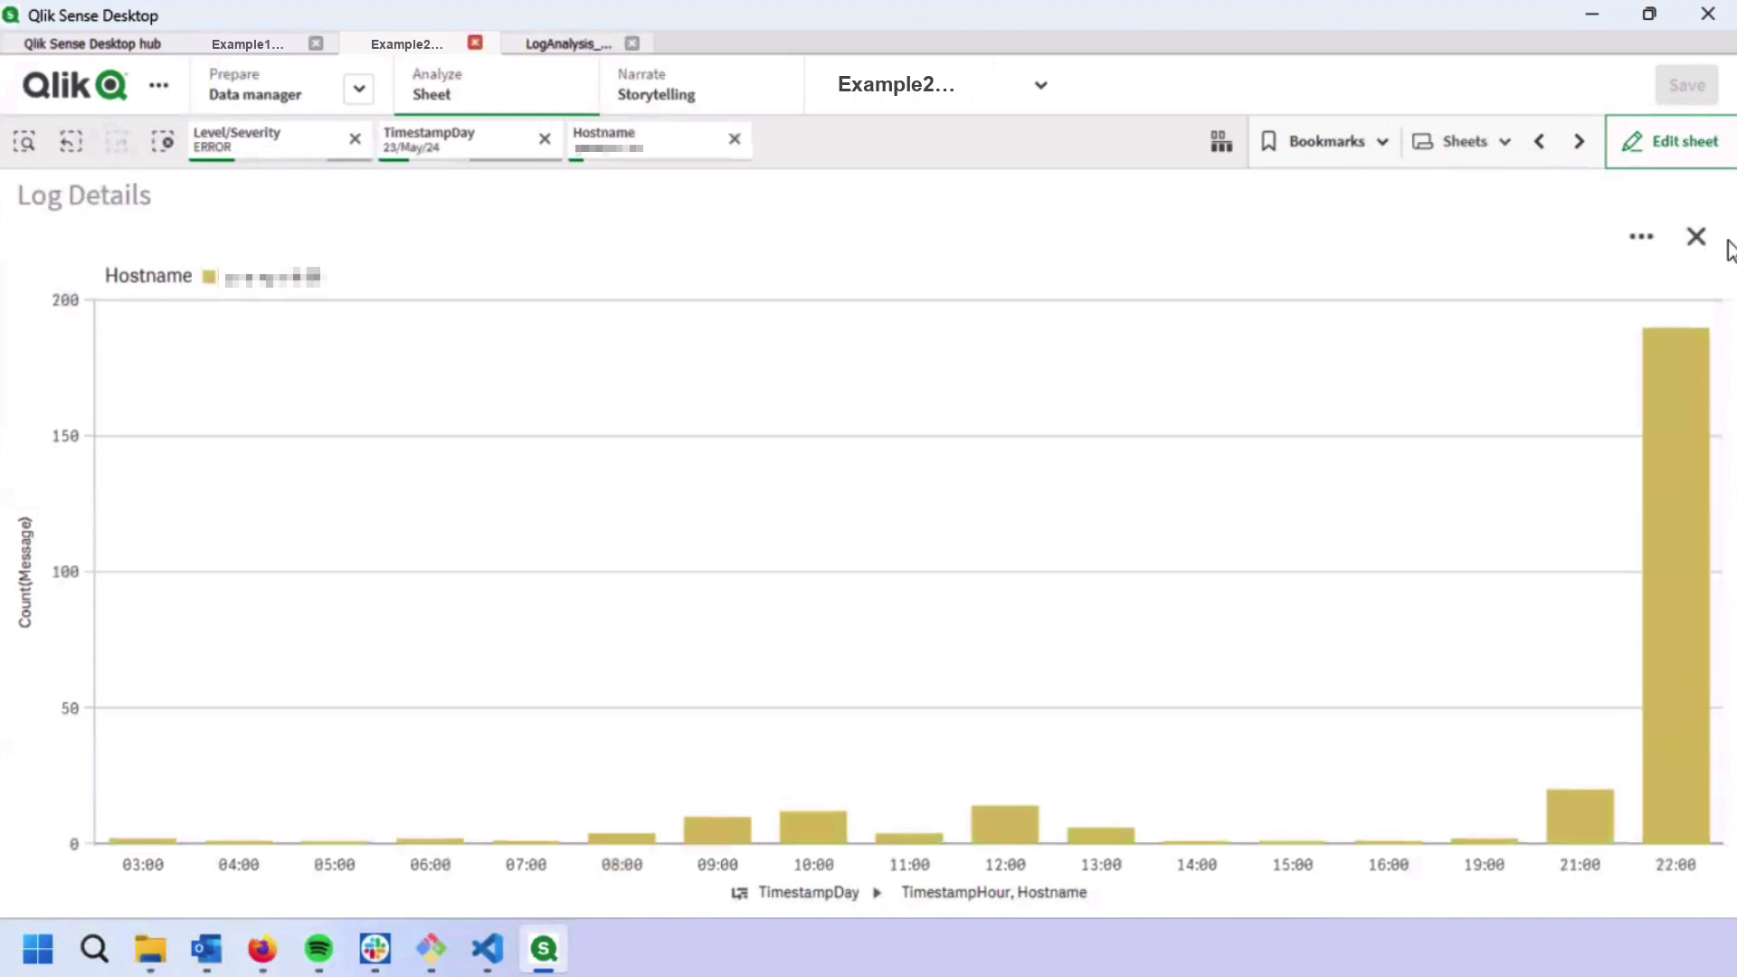
pyautogui.click(1692, 343)
pyautogui.click(1695, 198)
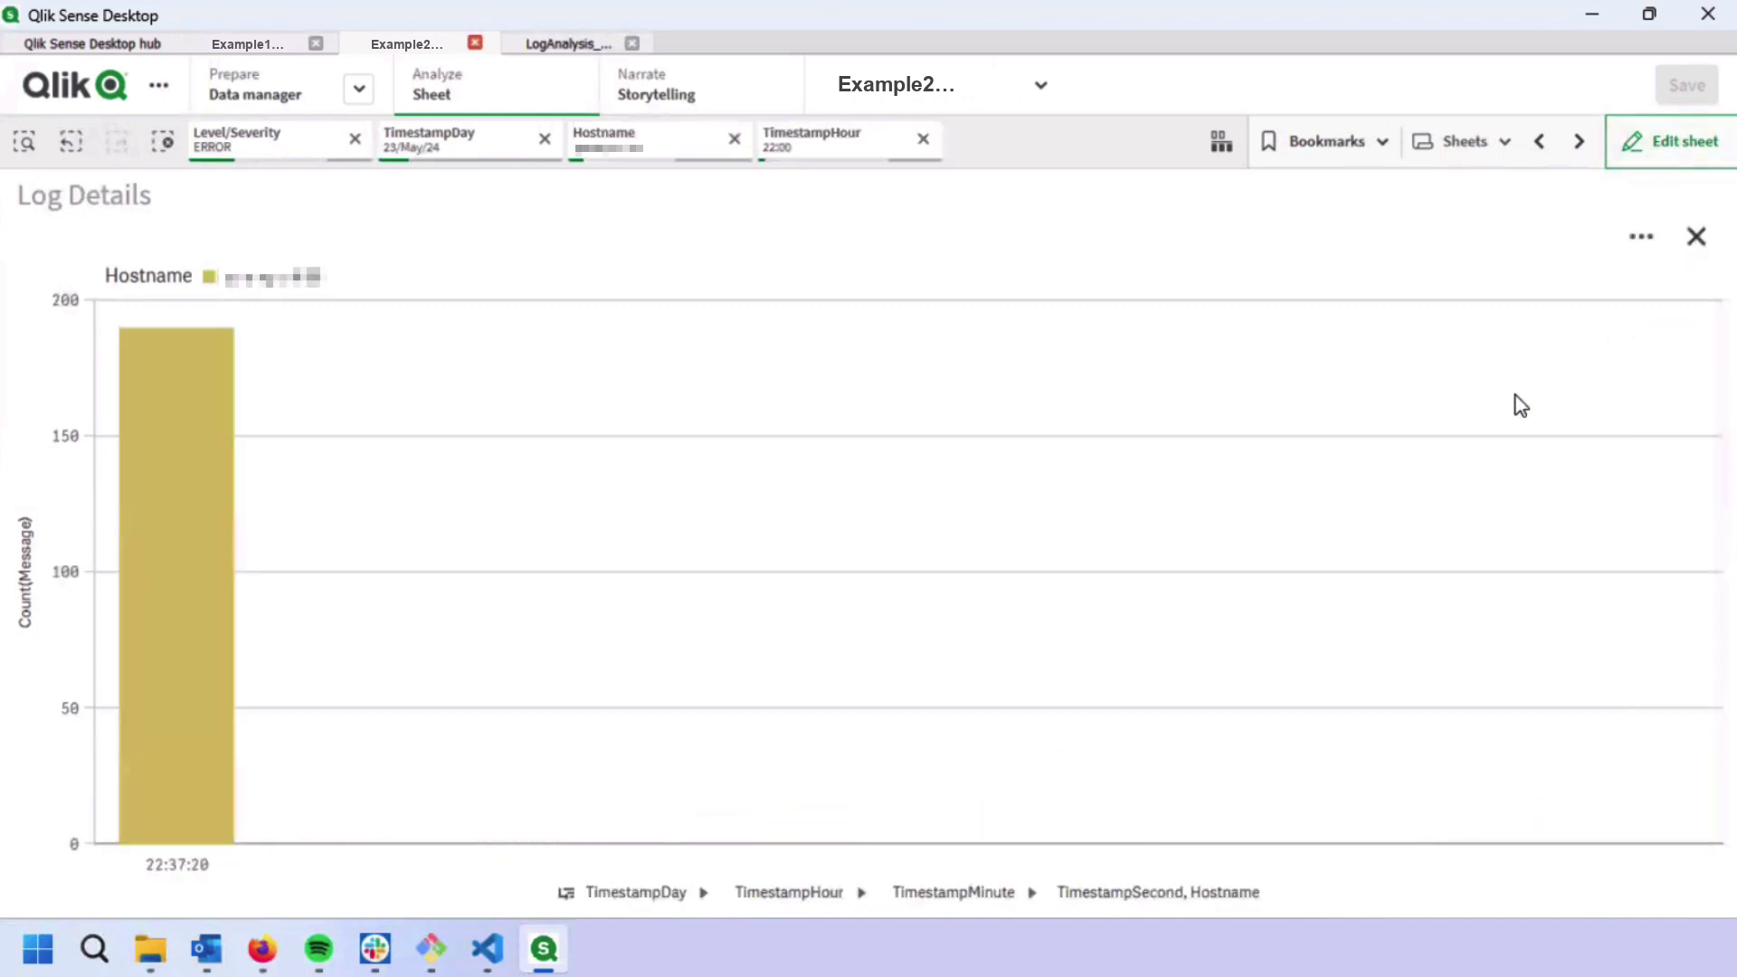
pyautogui.press('Escape')
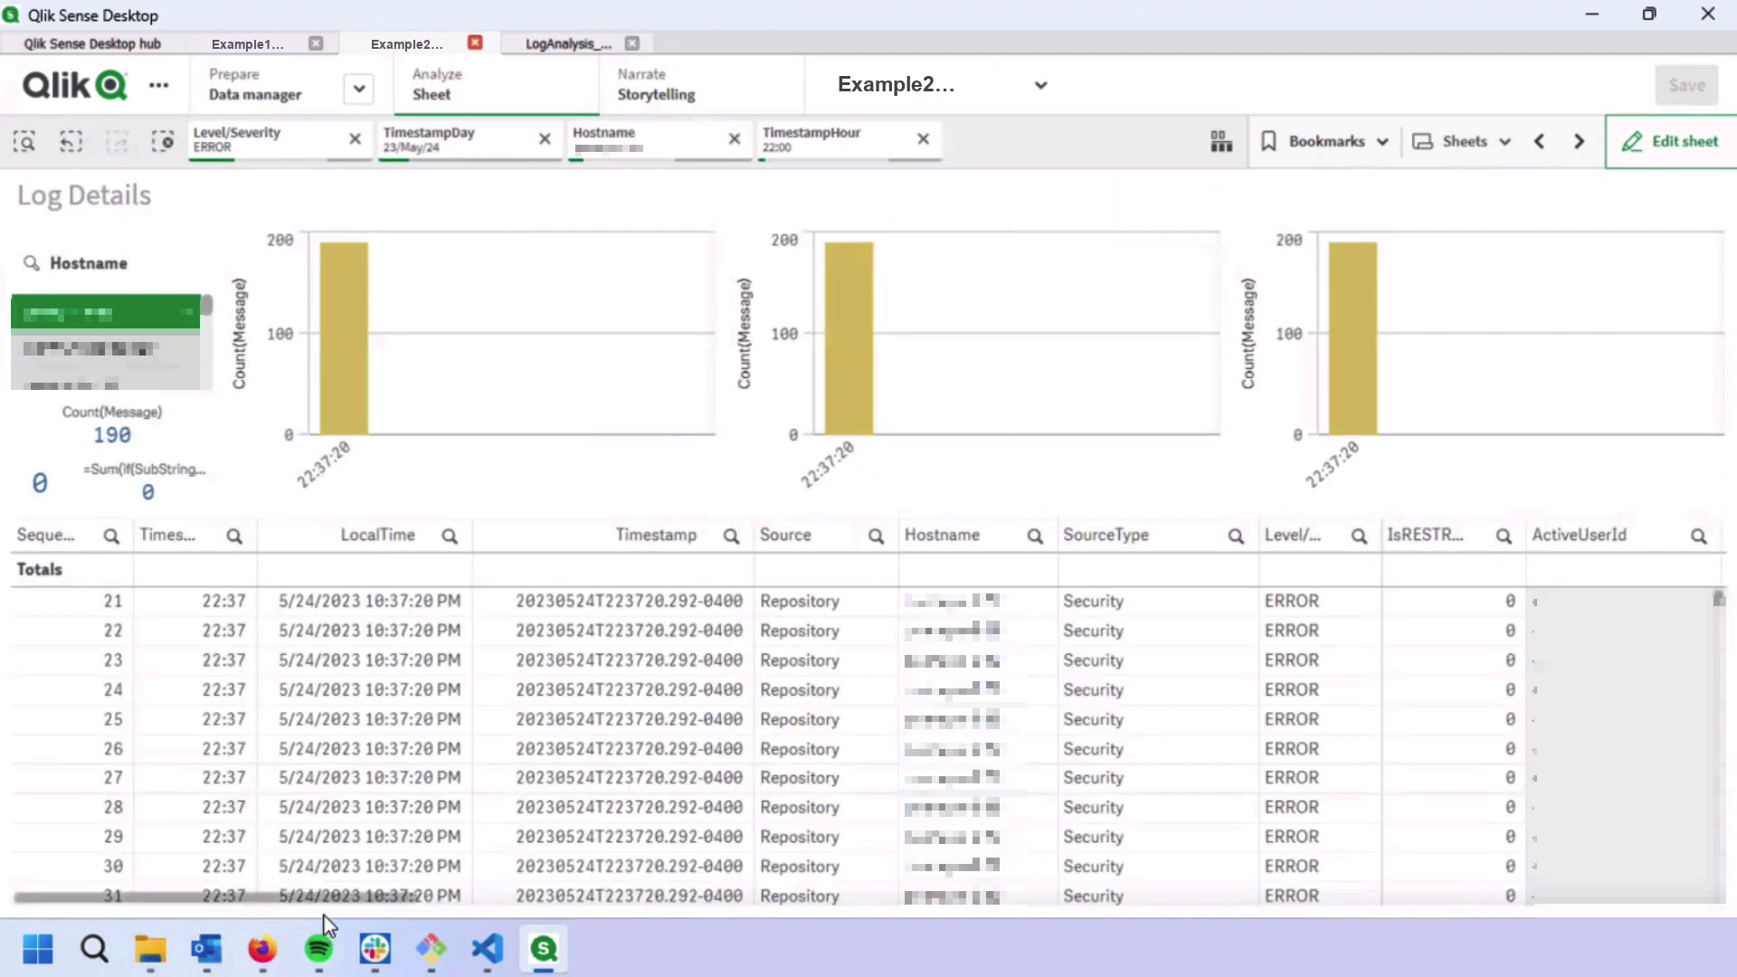
# Examine the Message column of the filtered log entries and clear the TimestampHour filter.
pyautogui.moveTo(325, 899); pyautogui.dragTo(1122, 899)
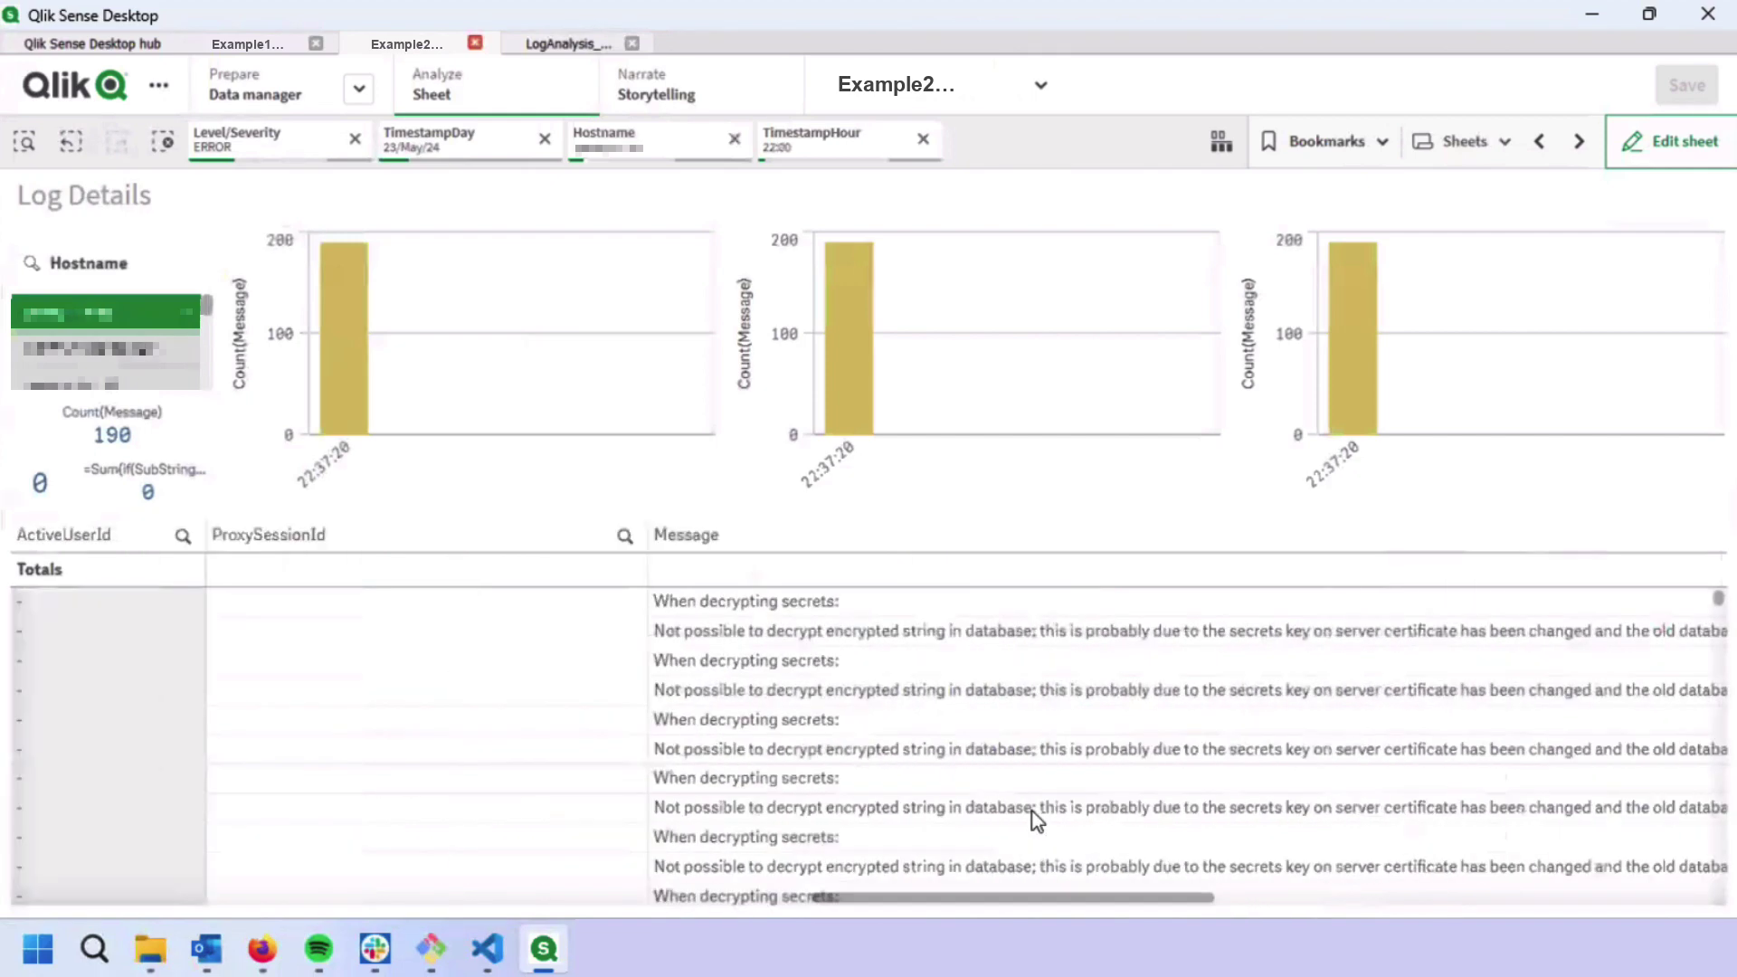
pyautogui.scroll(-5, 687, 687)
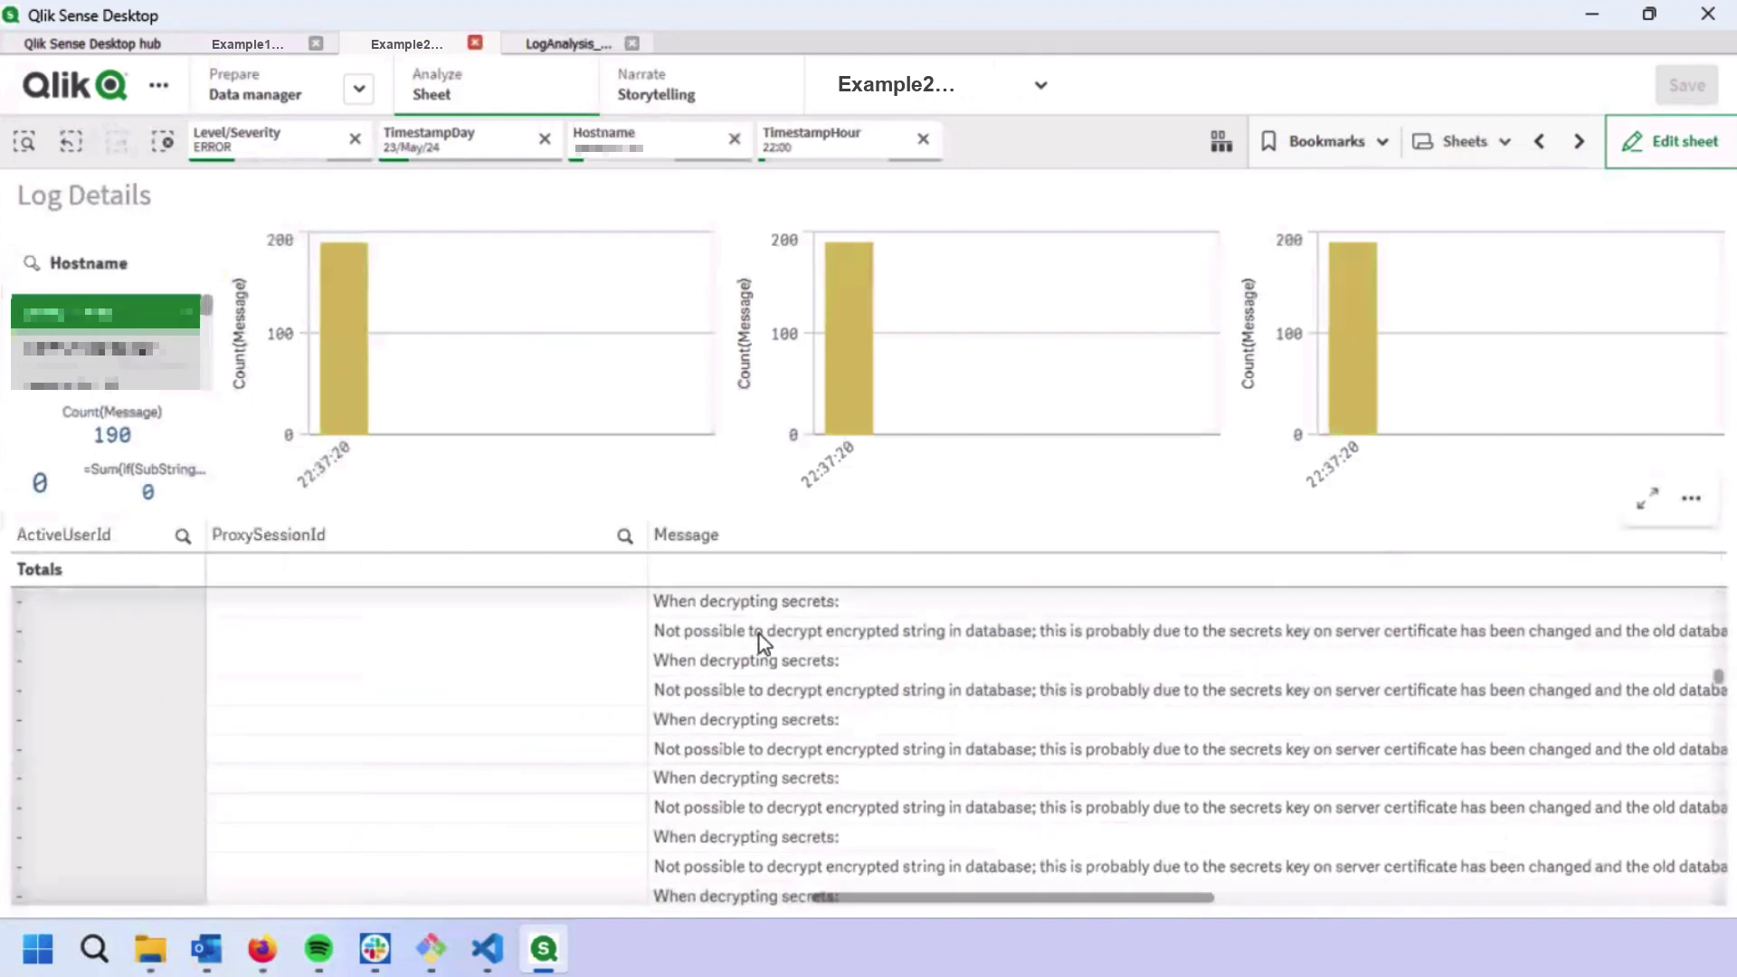
pyautogui.scroll(1, 780, 648)
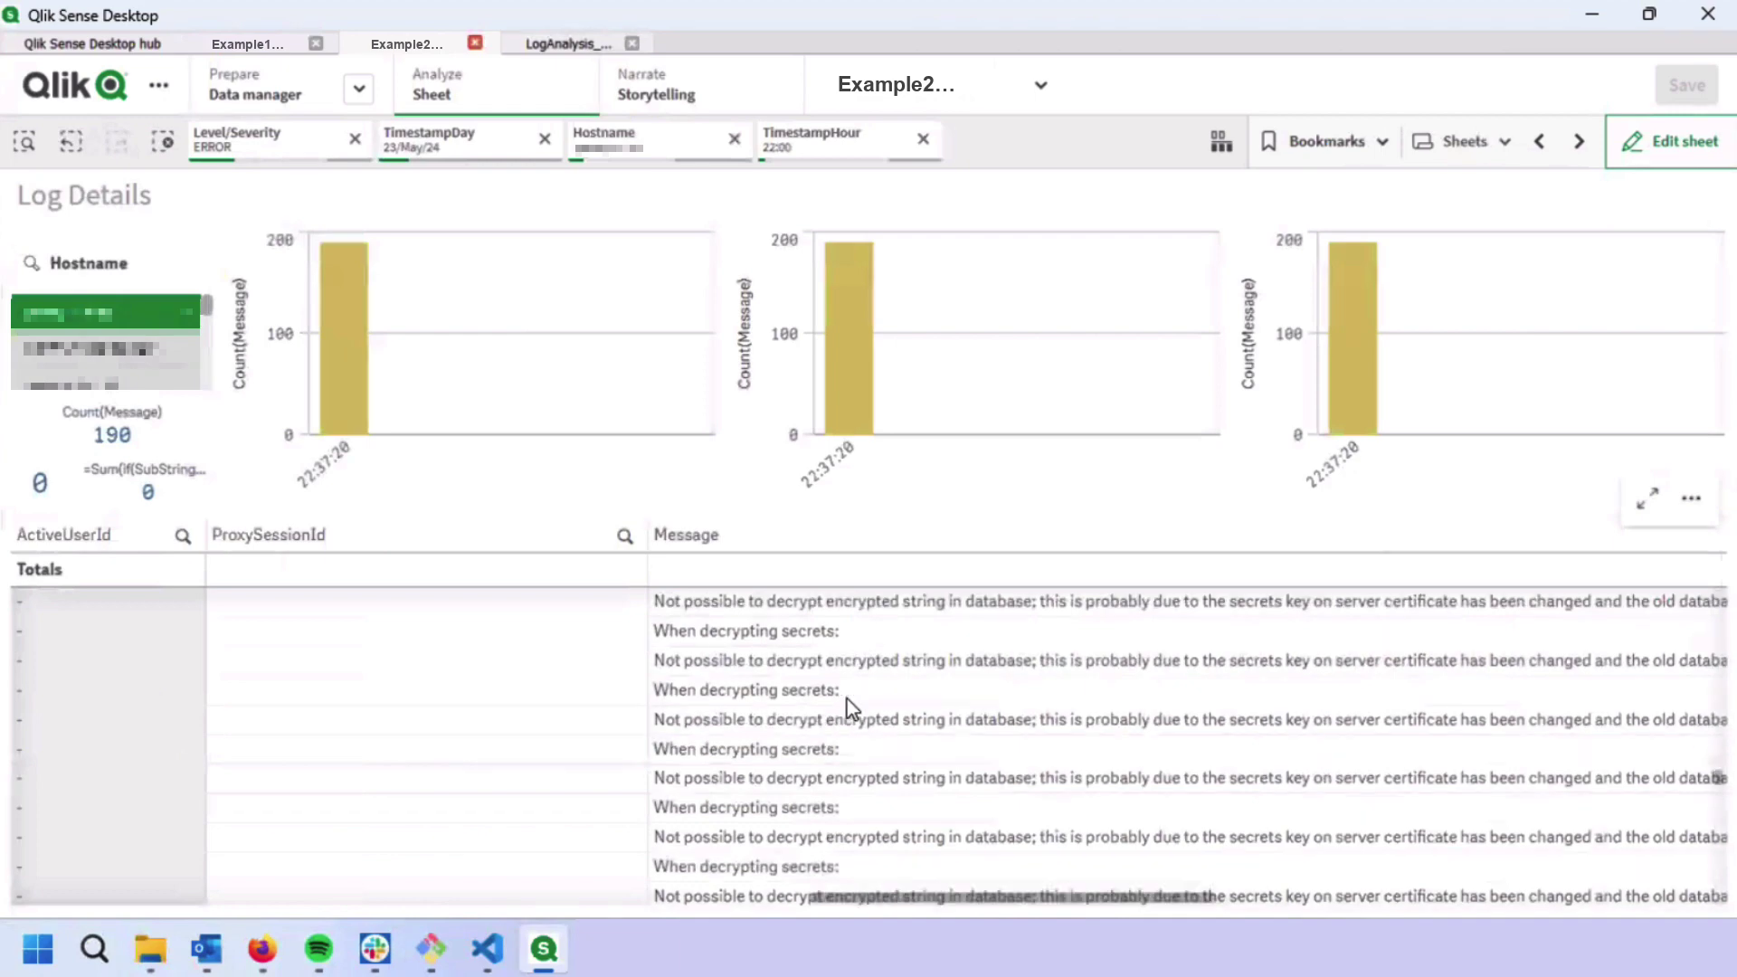
pyautogui.scroll(-1, 864, 722)
pyautogui.scroll(5, 875, 729)
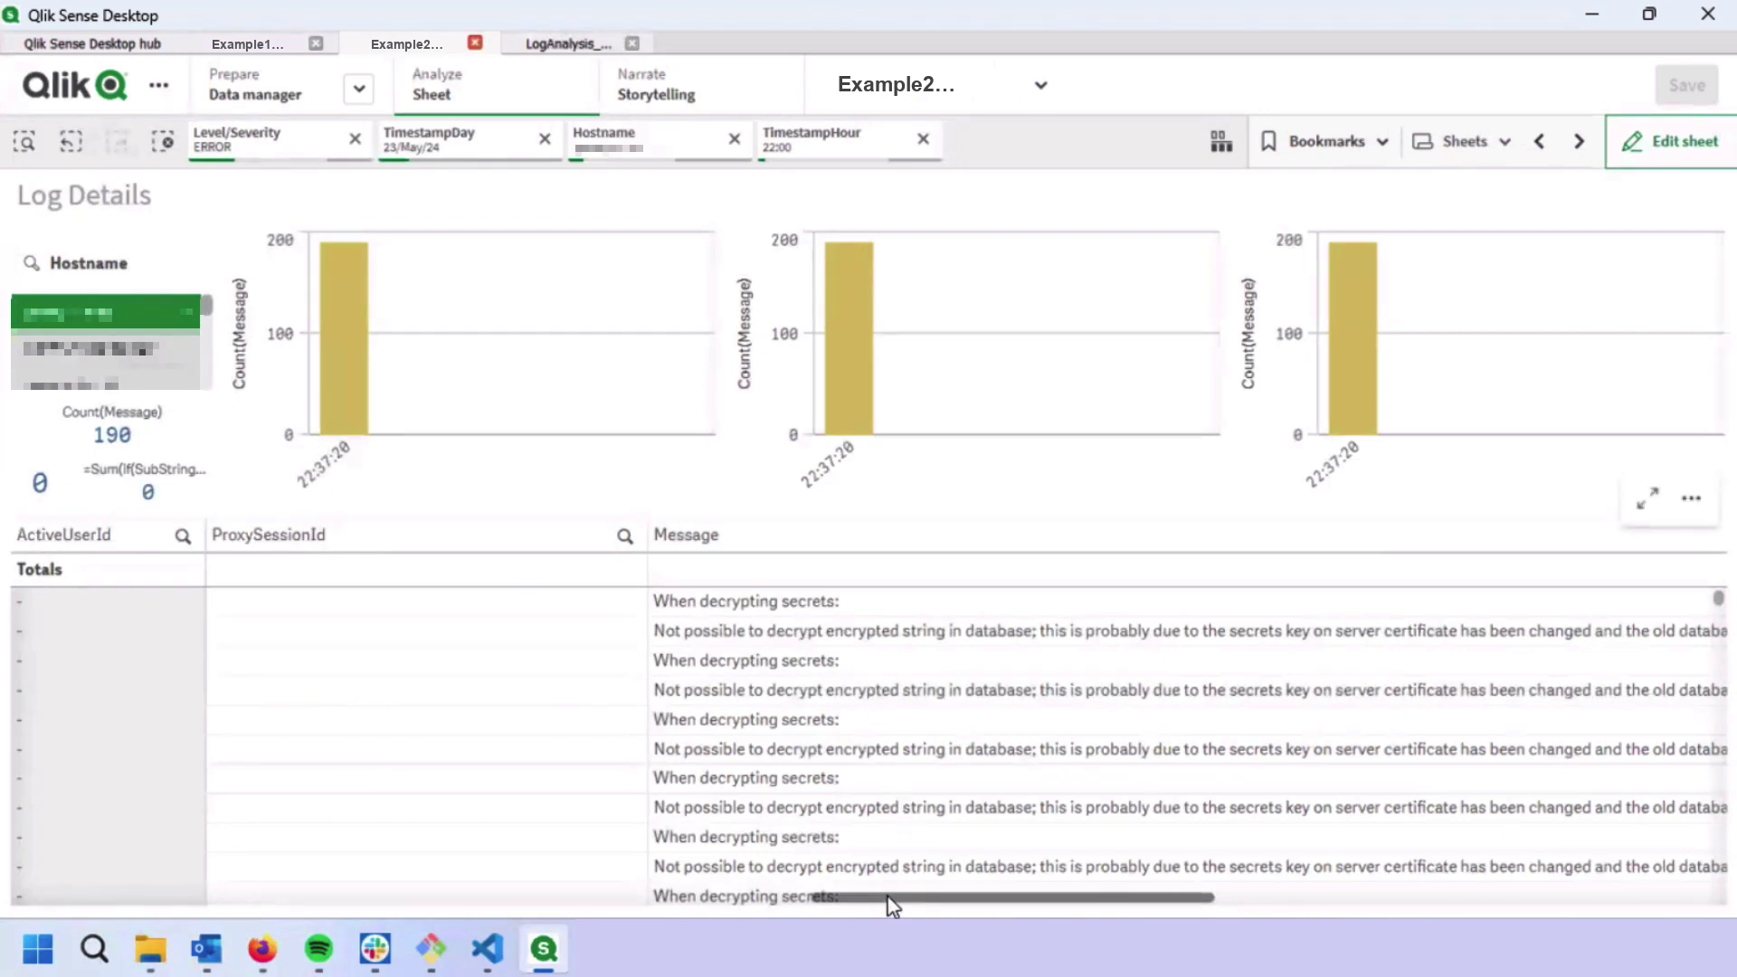
pyautogui.moveTo(886, 905); pyautogui.dragTo(105, 912)
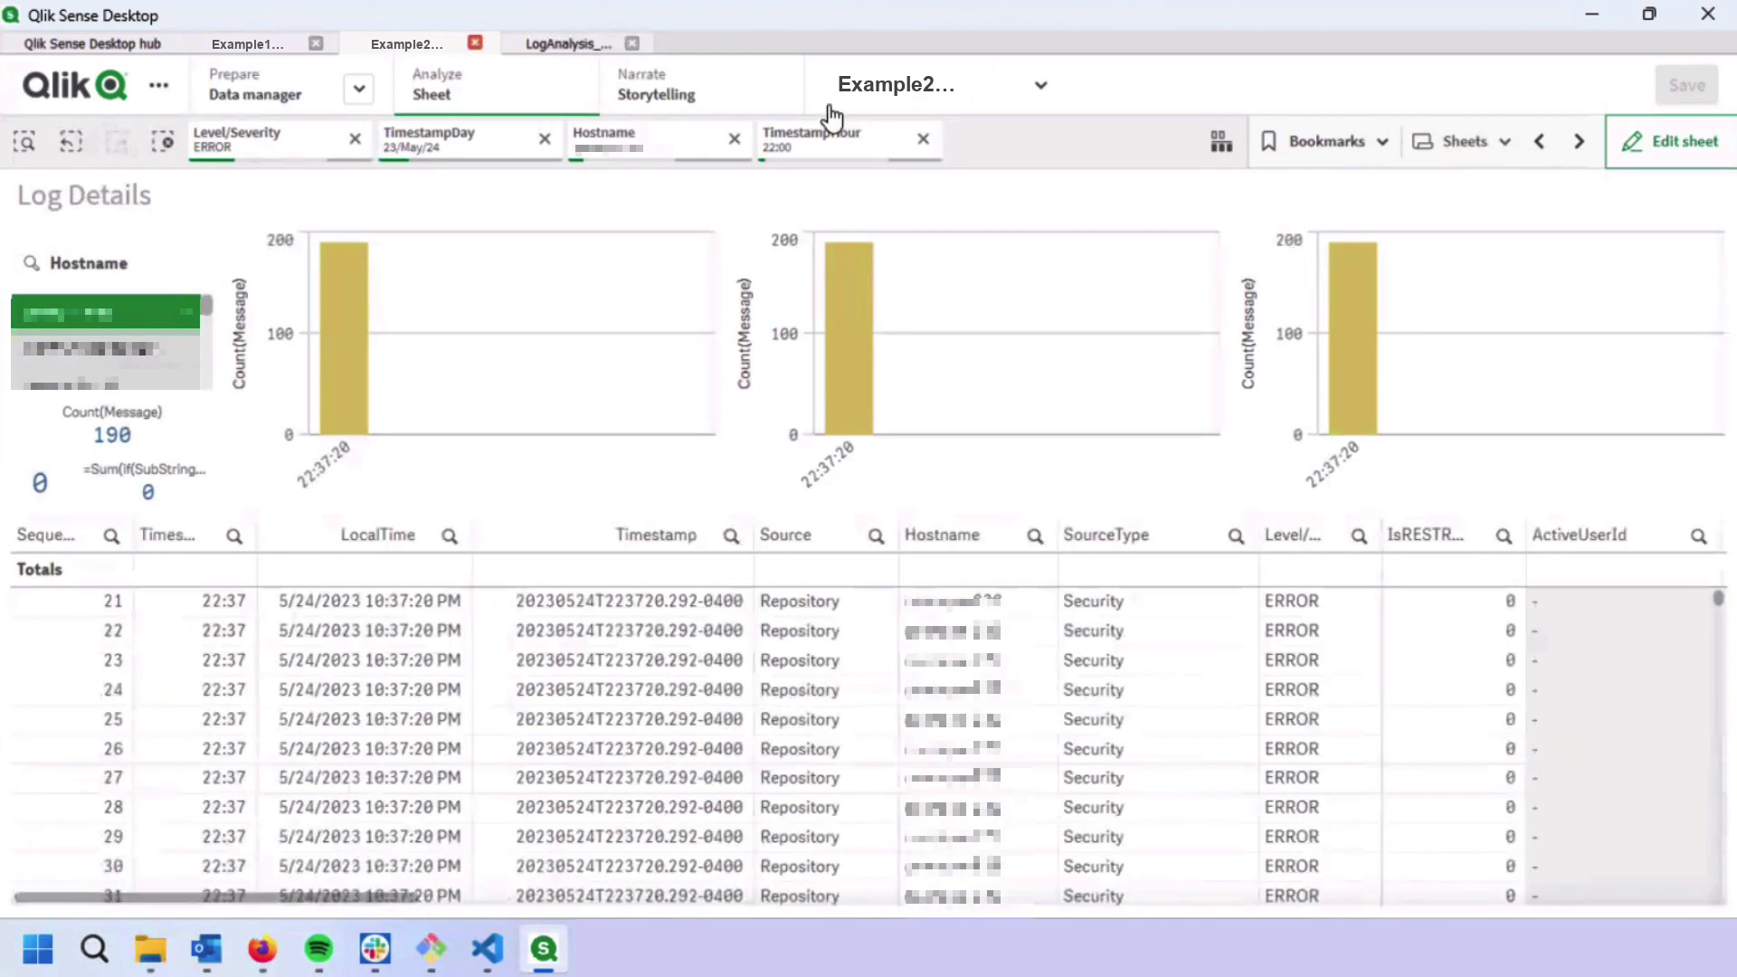
pyautogui.click(923, 139)
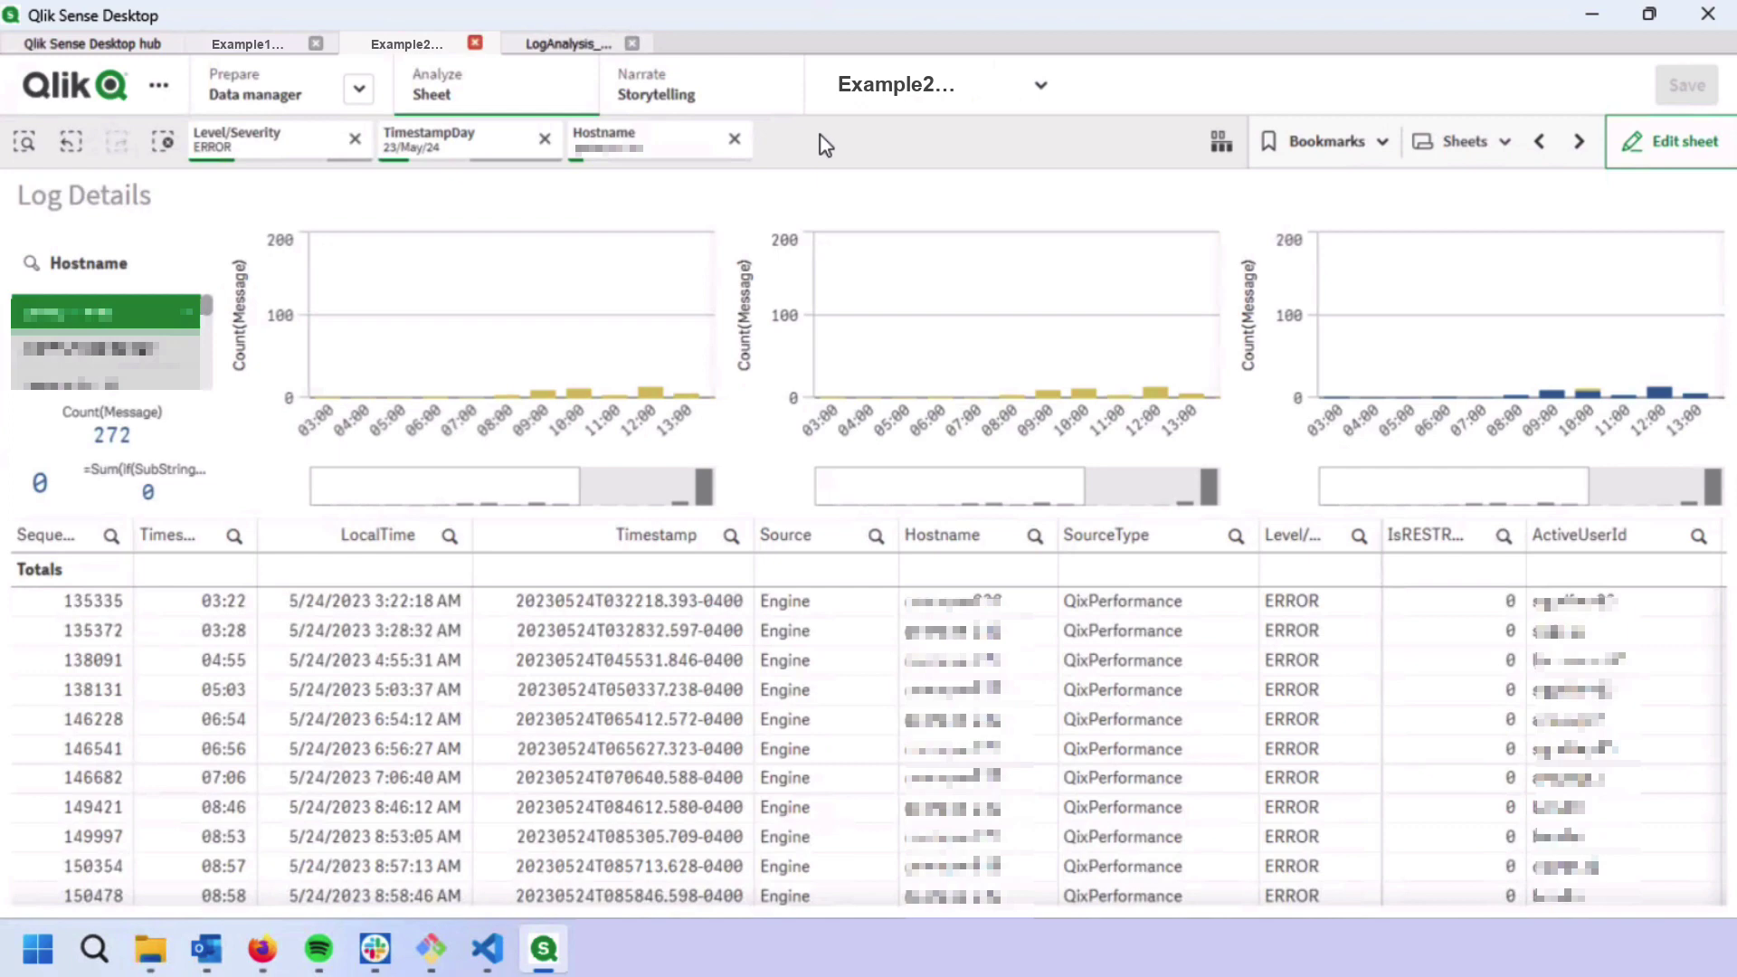
# Switch to Firefox and review the Qlik Community article on the LogAnalysis app, including its download and the authors' notes.
pyautogui.hotkey('alt', 'Tab')
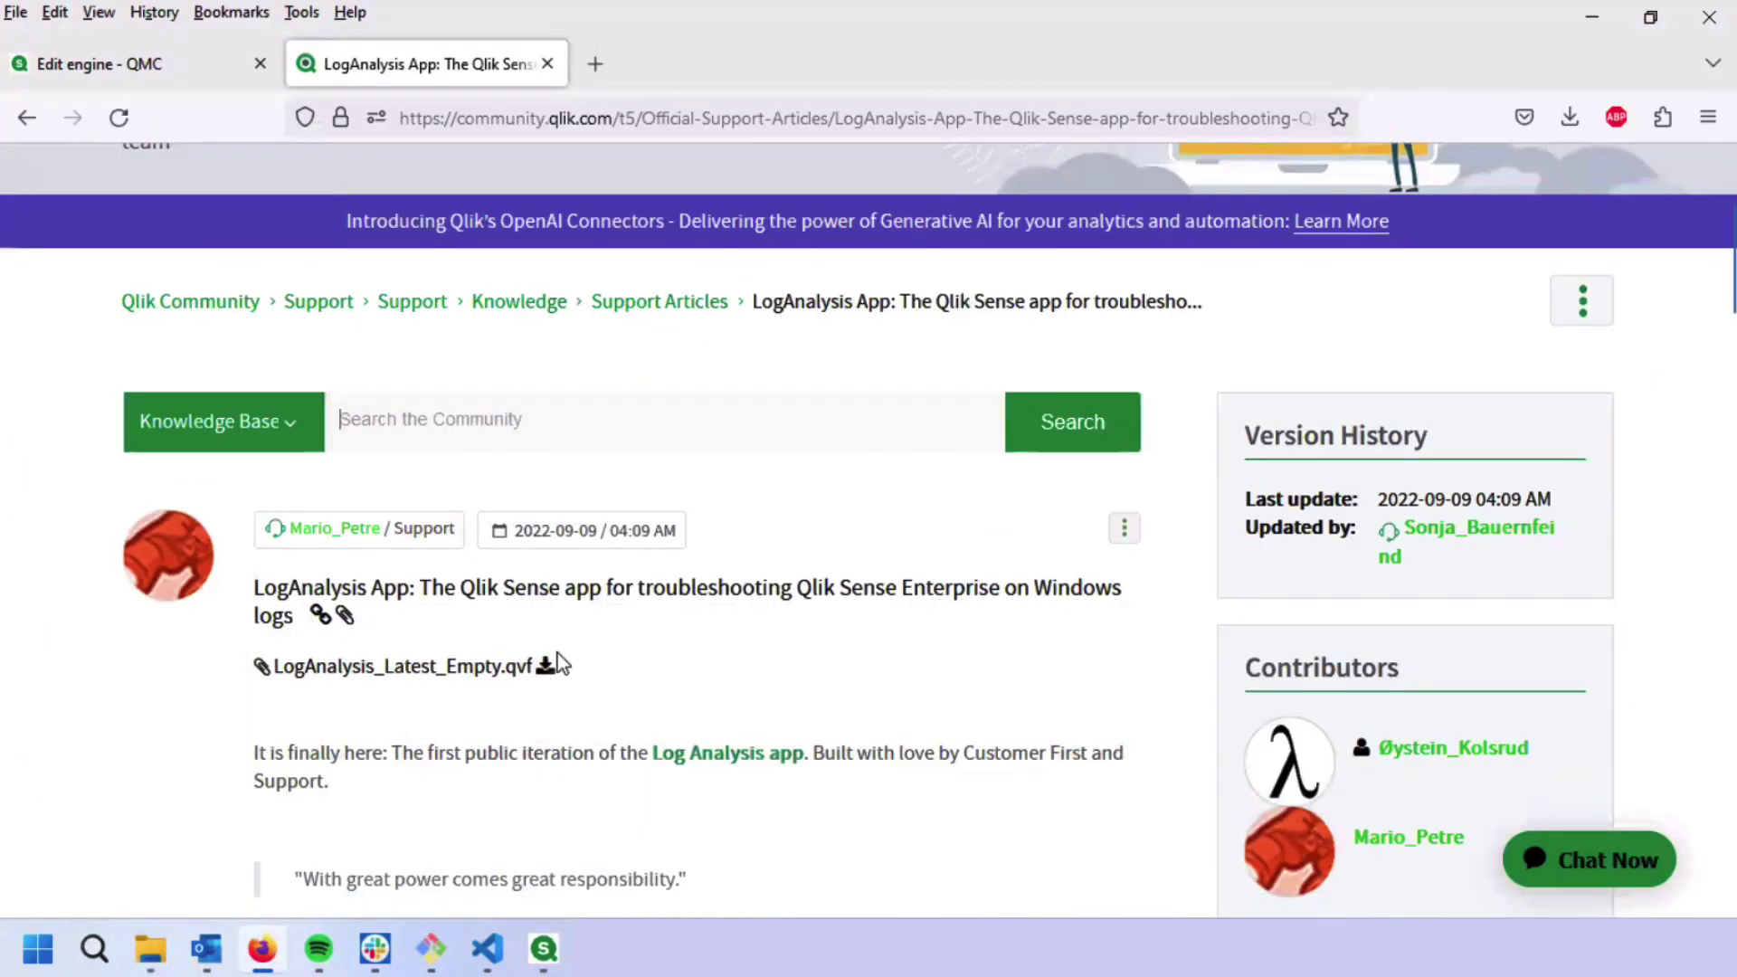
pyautogui.scroll(-5, 311, 579)
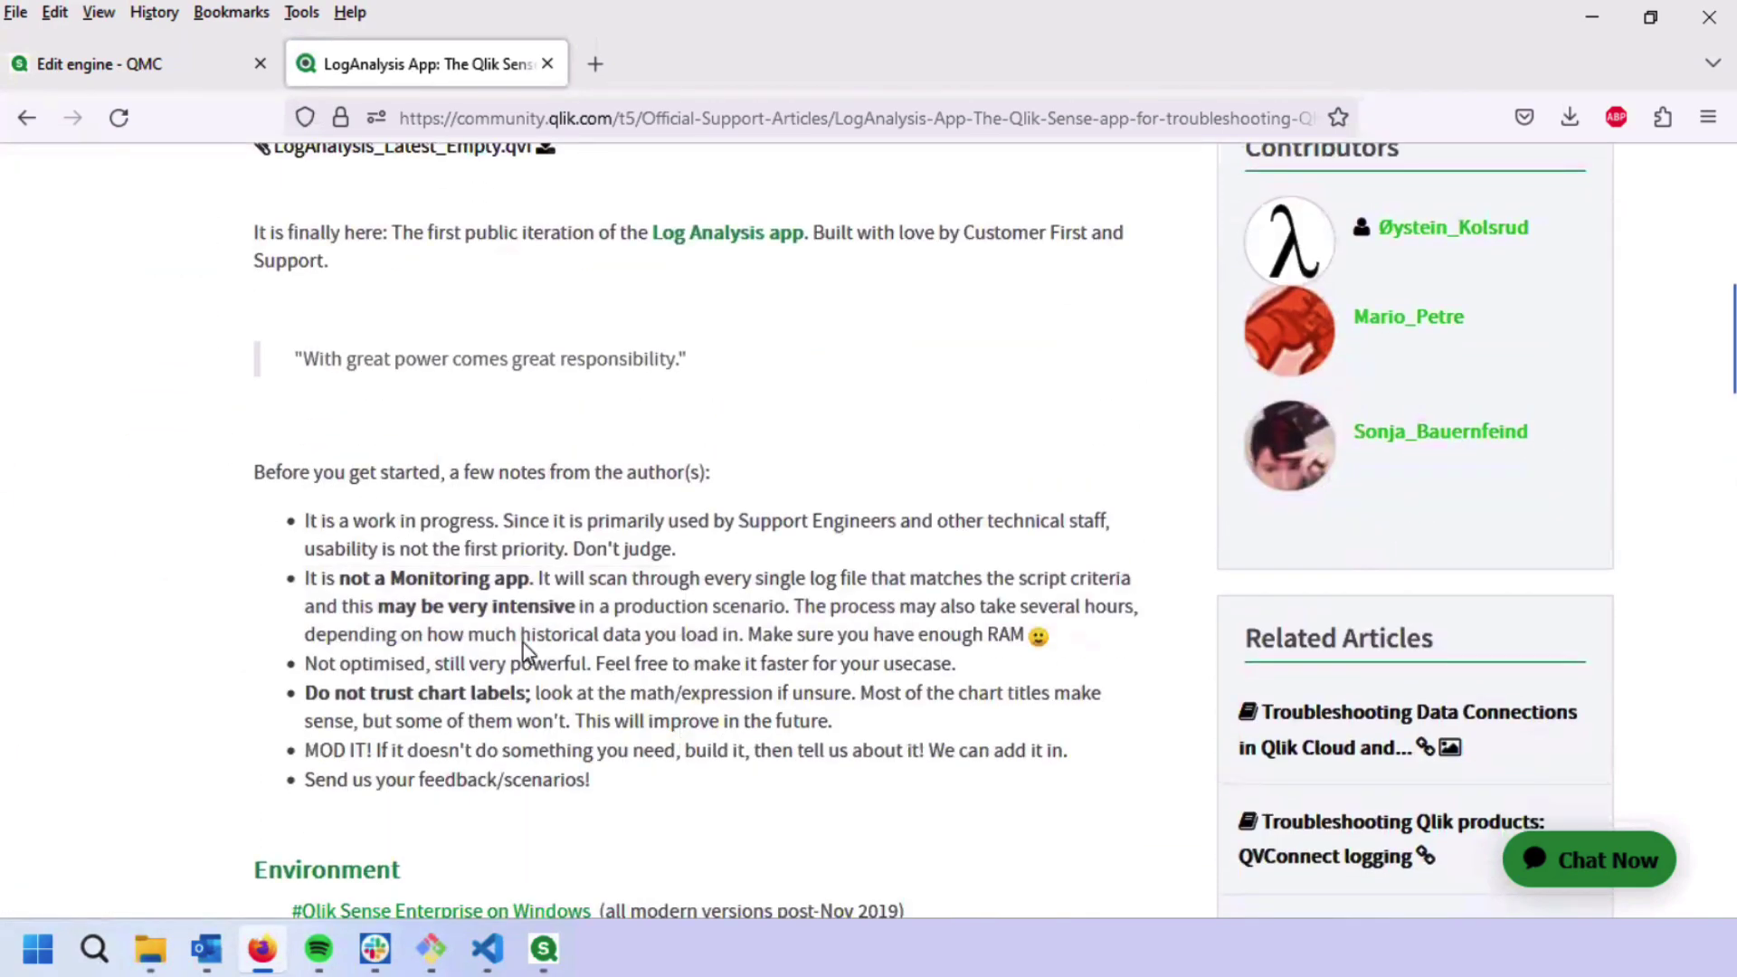
pyautogui.scroll(5, 829, 801)
pyautogui.scroll(2, 829, 802)
pyautogui.scroll(-5, 828, 801)
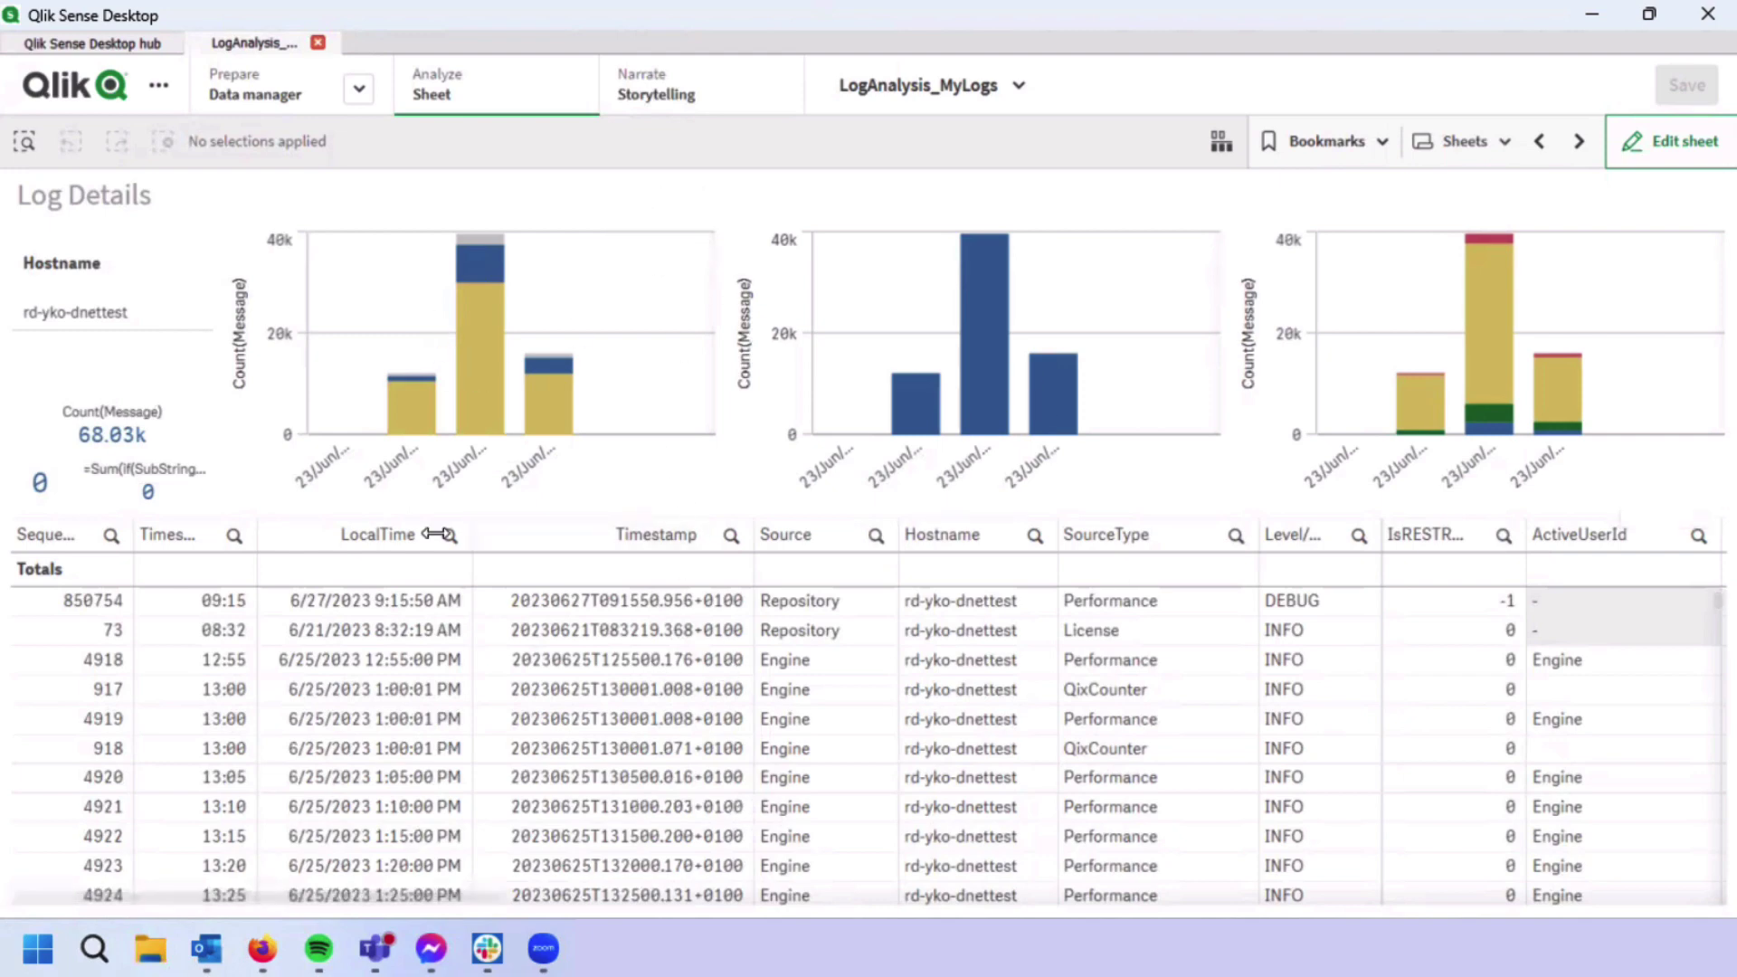
# In the LogAnalysis_MyLogs app in Qlik Sense Desktop, filter the log entries to 23/Jun/26 and the 08:00 hour, and show the hour's last minutes.
pyautogui.click(468, 470)
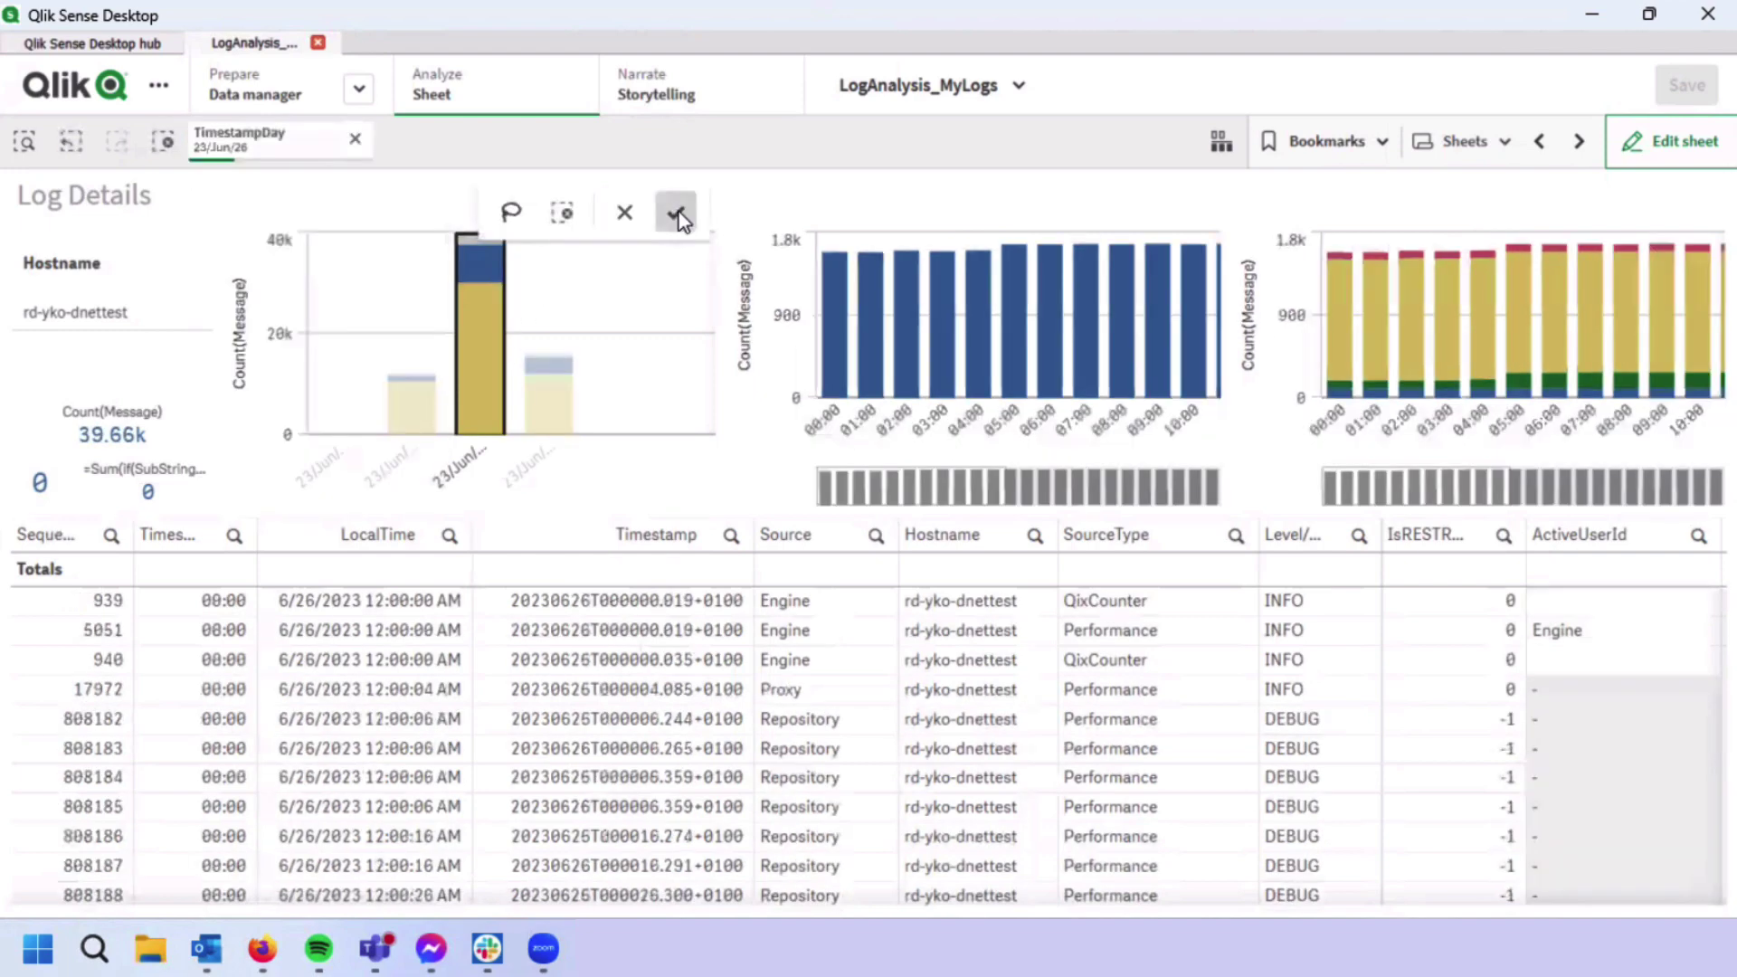
pyautogui.click(679, 212)
pyautogui.moveTo(1026, 470); pyautogui.dragTo(785, 497)
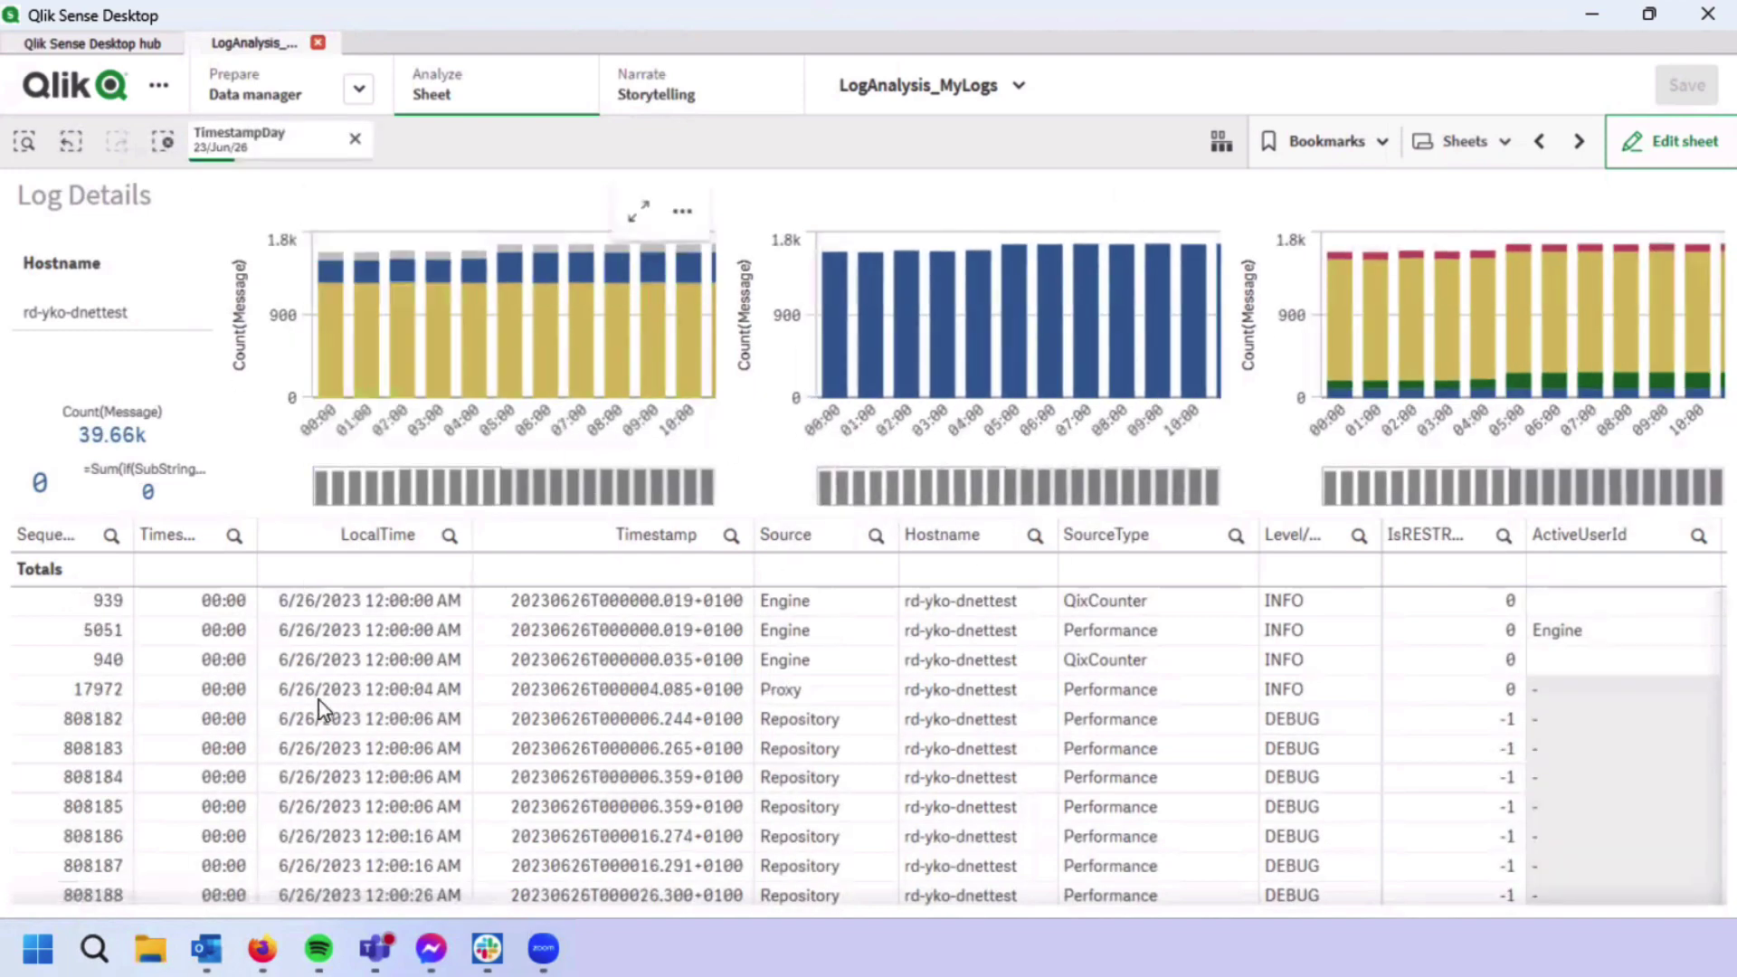
pyautogui.click(604, 420)
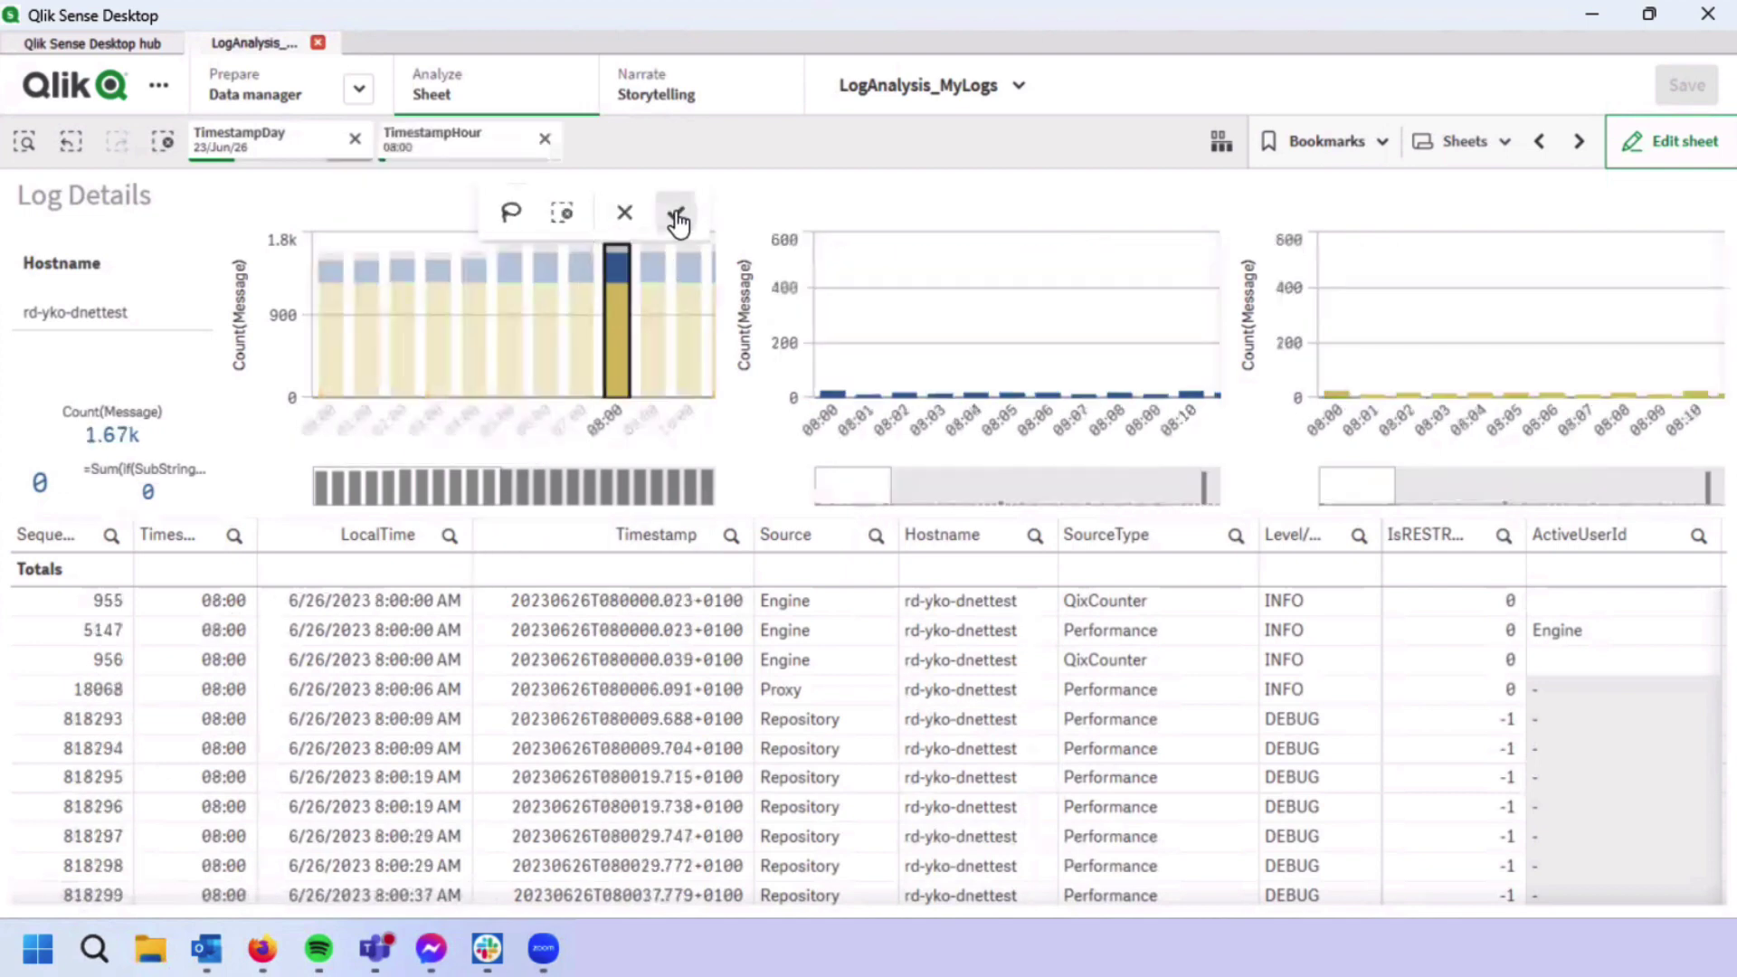
pyautogui.click(675, 213)
pyautogui.click(706, 486)
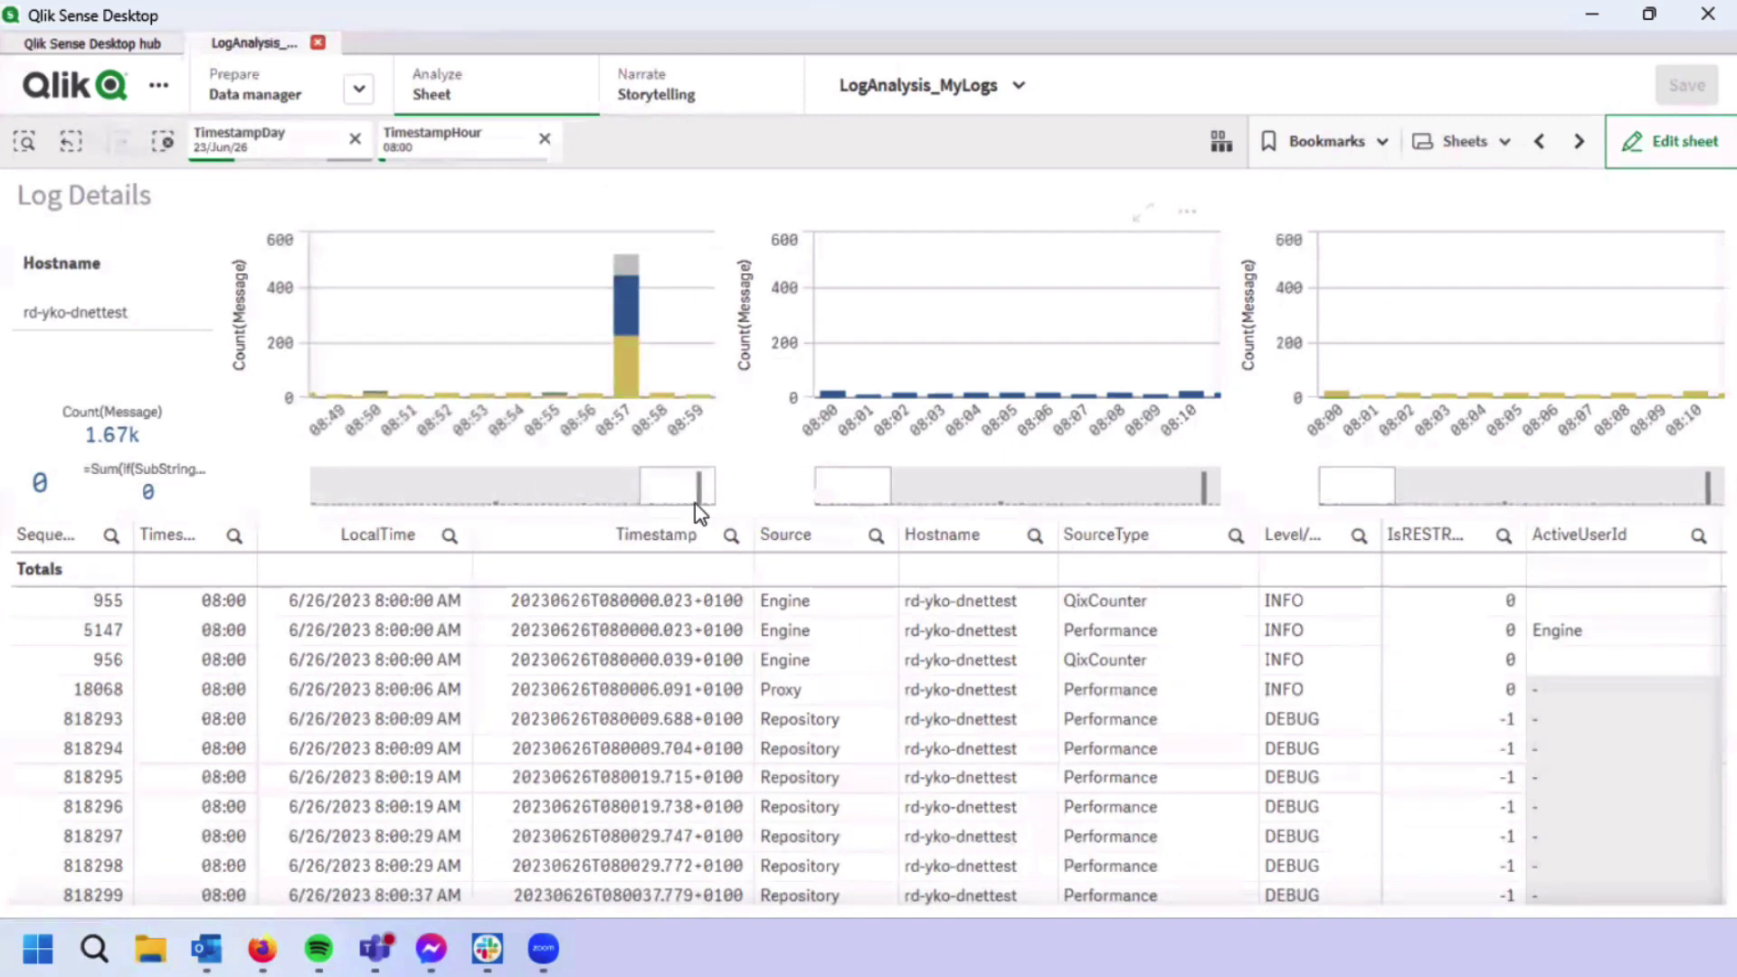